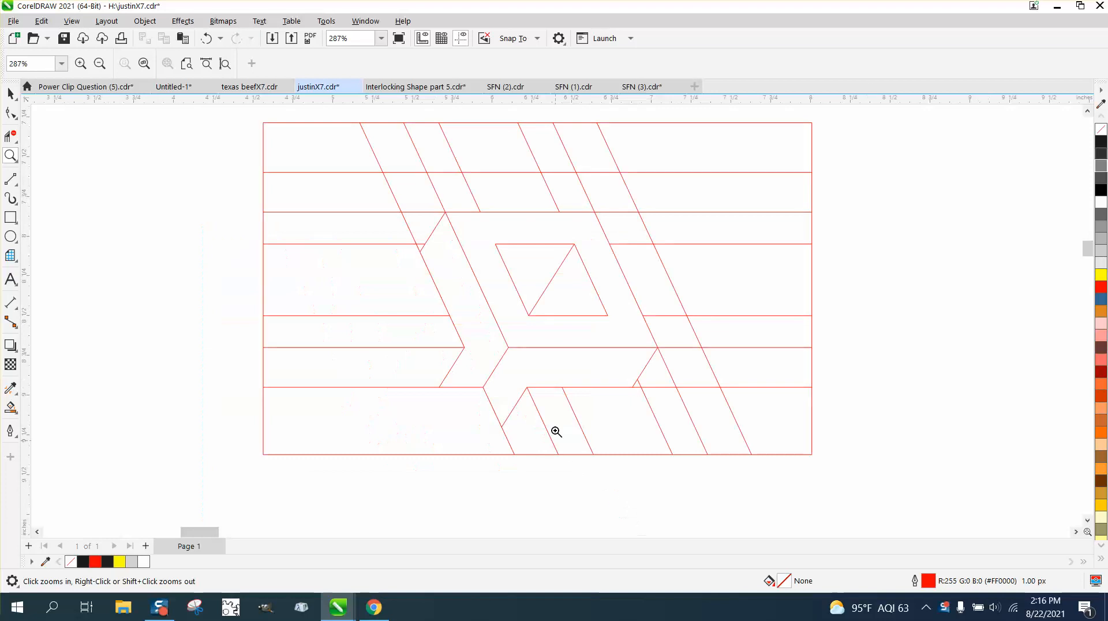
- Draw a horizontal two-point line about 9.8 inches long in the empty area between the red line drawing and the shaded shape
right_click(518, 304)
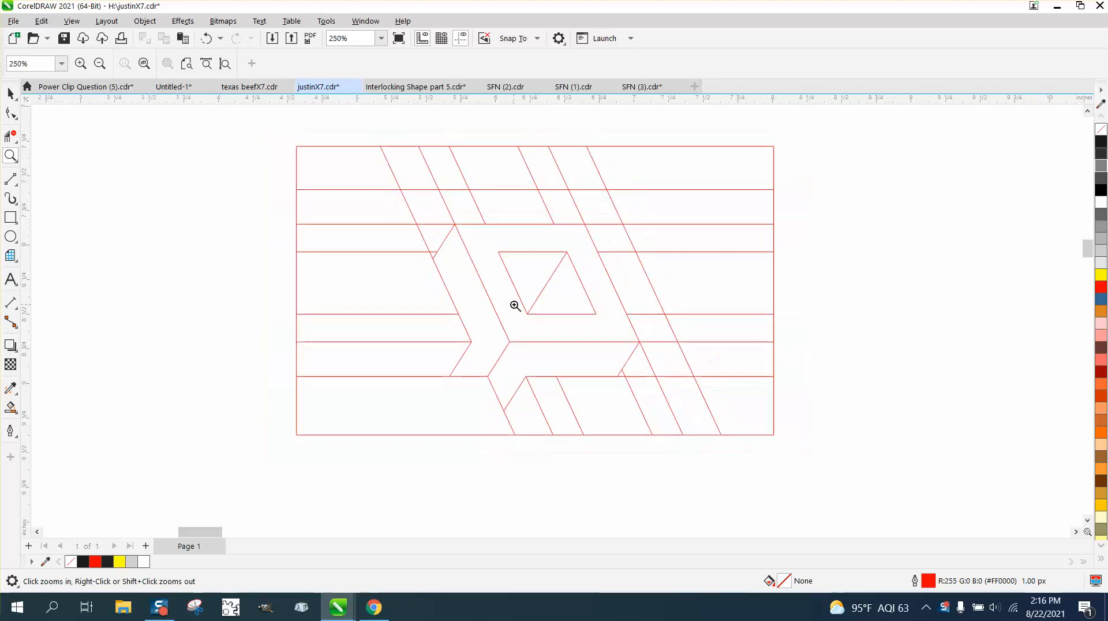
right_click(512, 306)
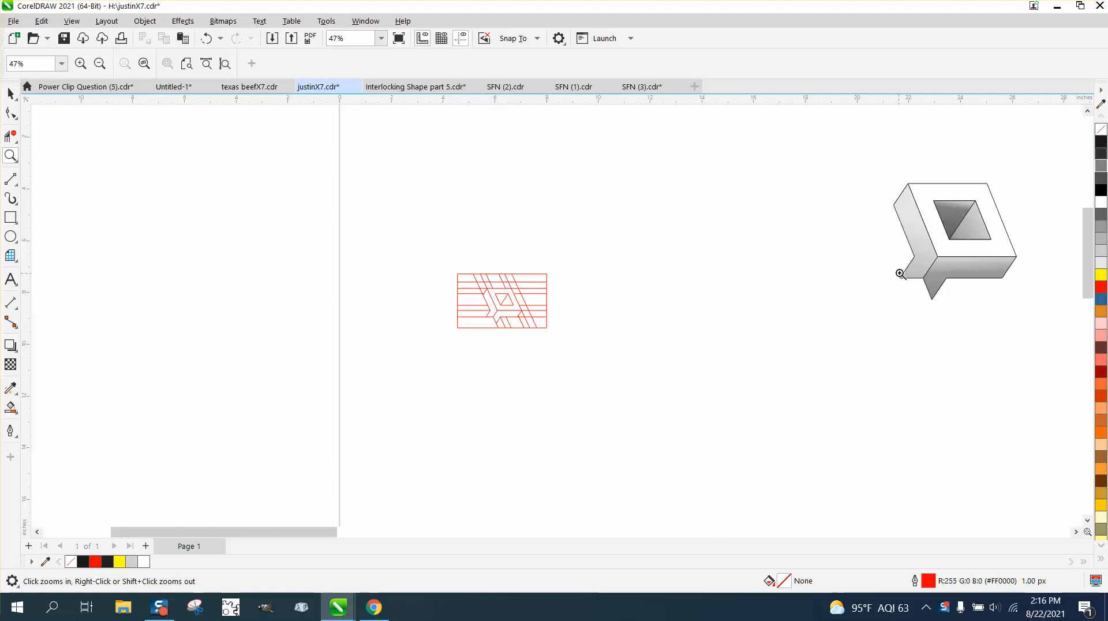
click(13, 181)
click(55, 198)
drag(608, 381, 862, 381)
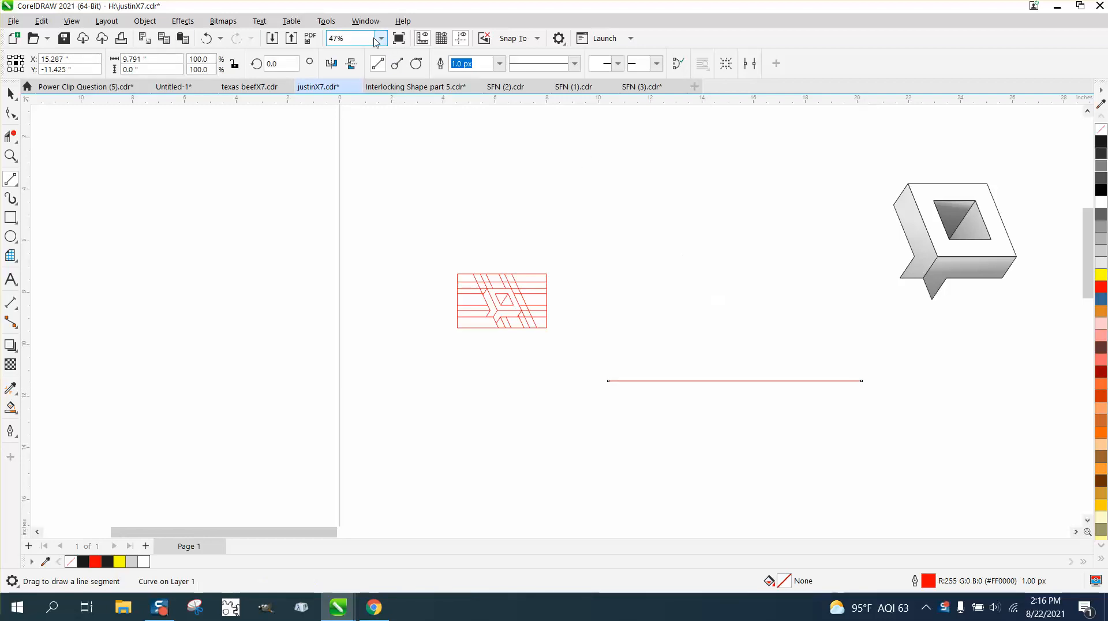
- Use the Transform position settings to copy the line upward by 0.25 inches, and copy that line upward by 0.2 inches
click(366, 20)
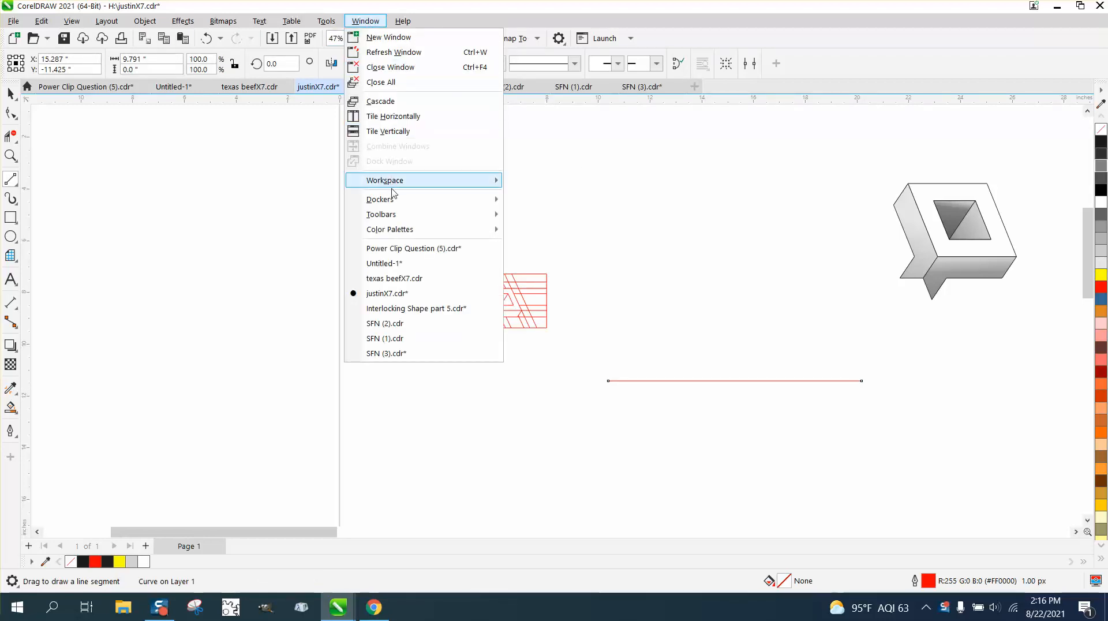
mouse_move(415, 202)
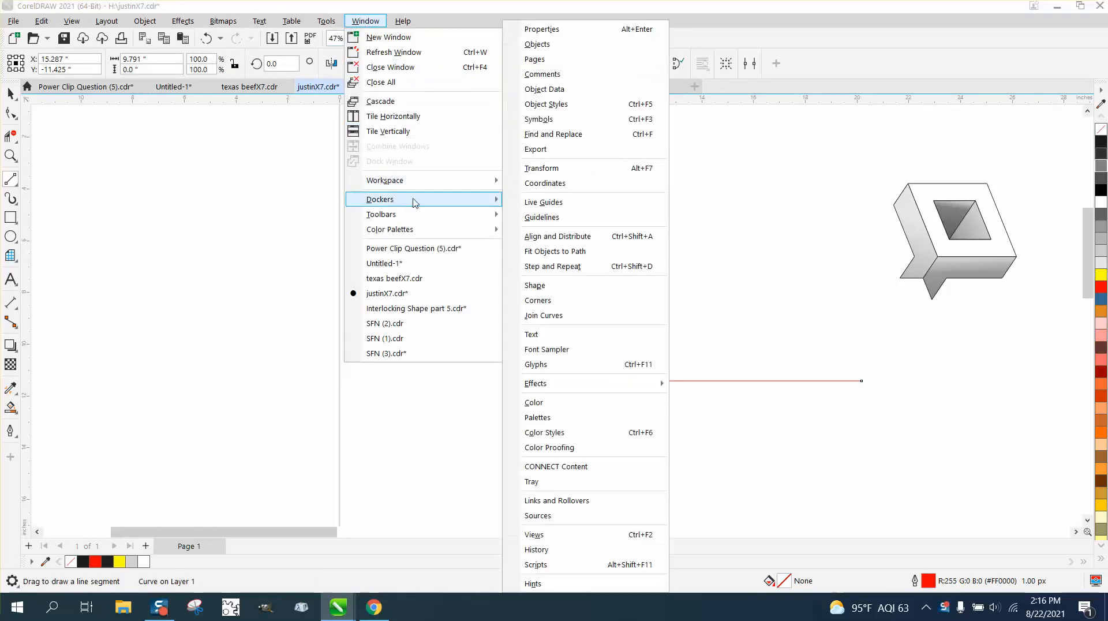
click(555, 170)
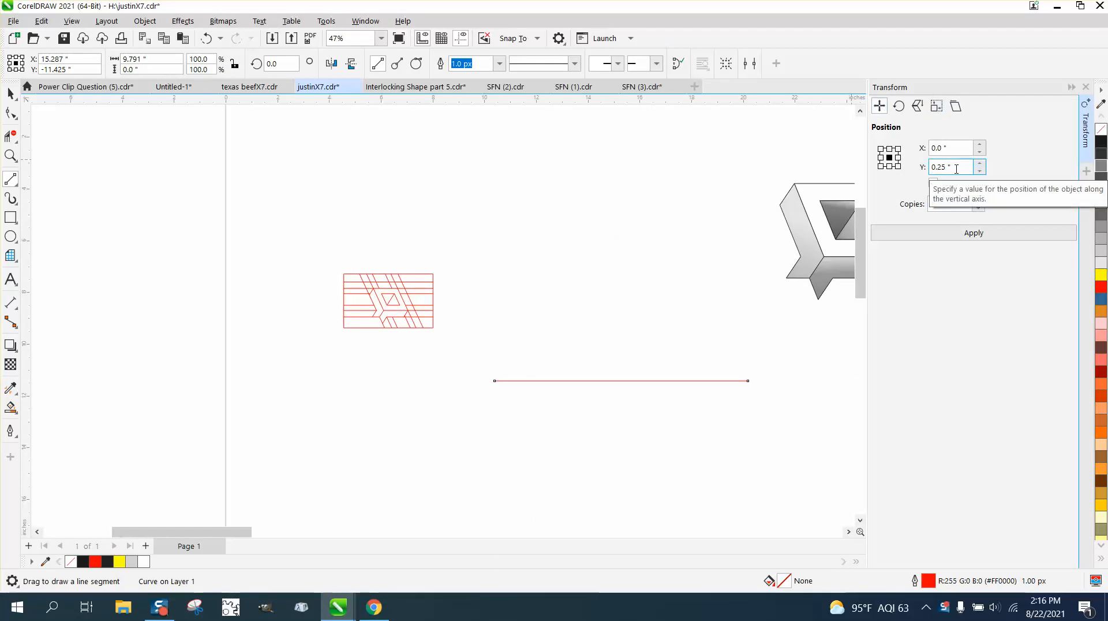
click(978, 234)
double_click(949, 167)
key(BackSpace)
click(987, 233)
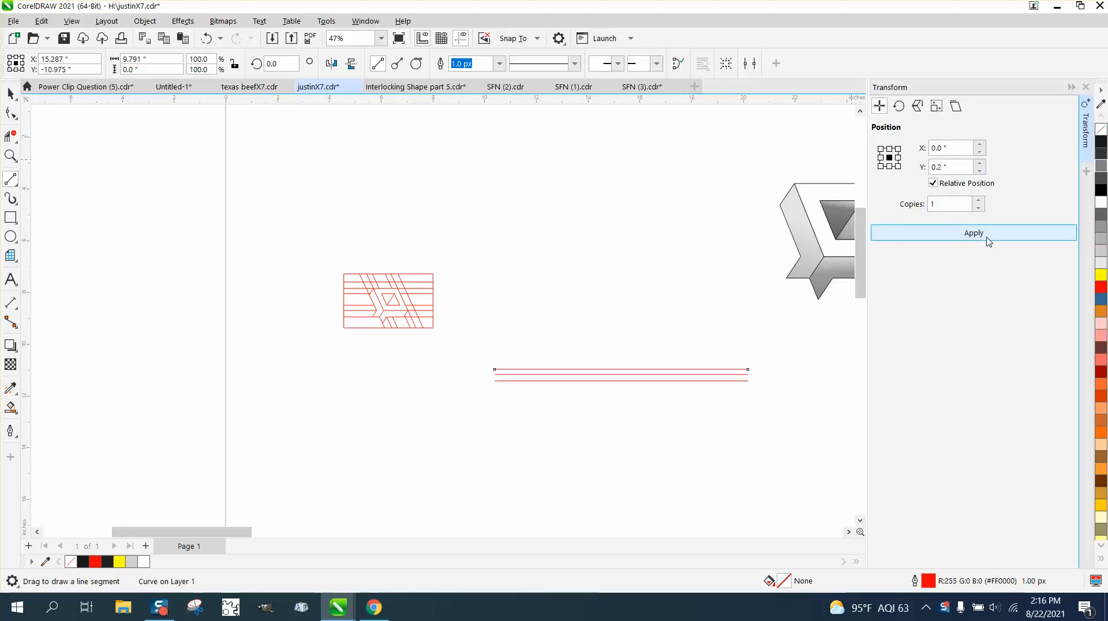
- Stack three more single copies above the topmost line at successive vertical offsets of 0.45, 0.2 and 0.25 inches
double_click(949, 167)
text(.45)
click(996, 234)
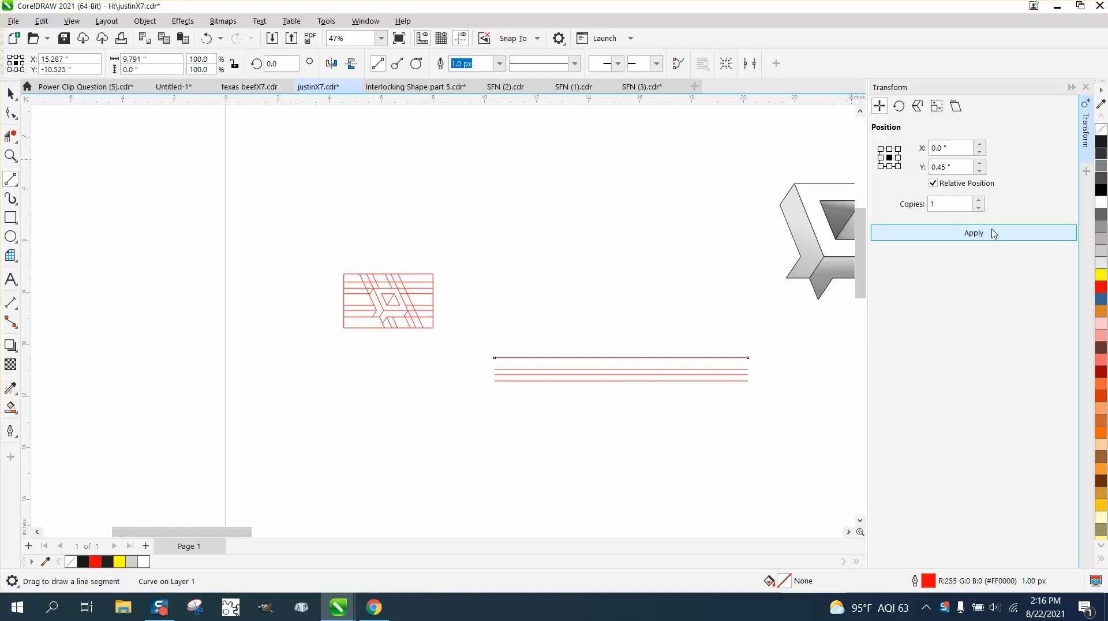
double_click(966, 167)
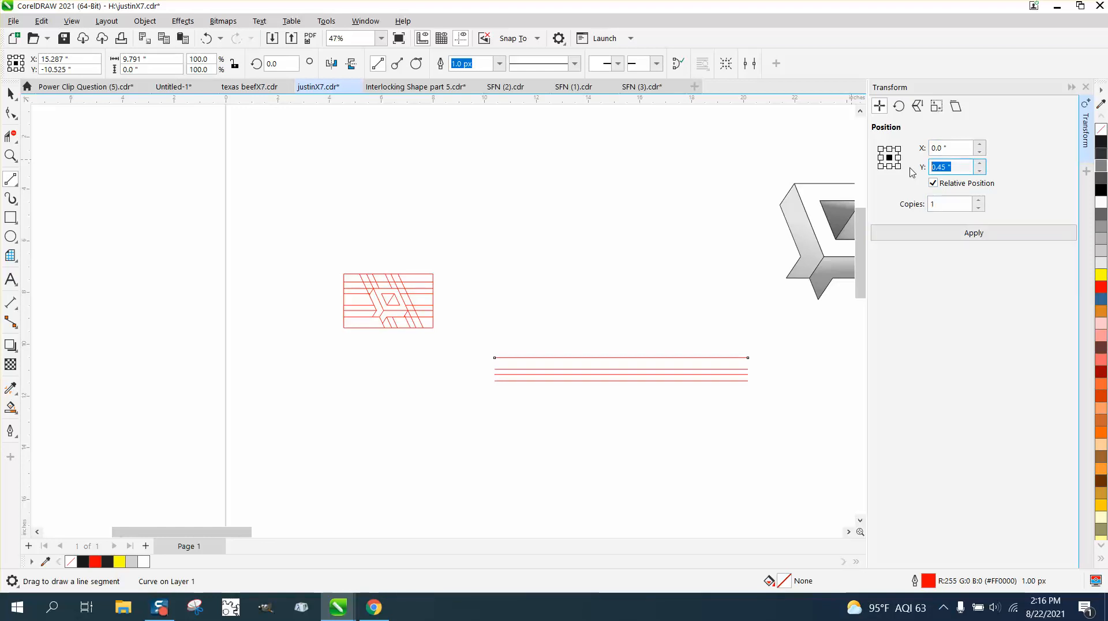
text(.2)
click(985, 233)
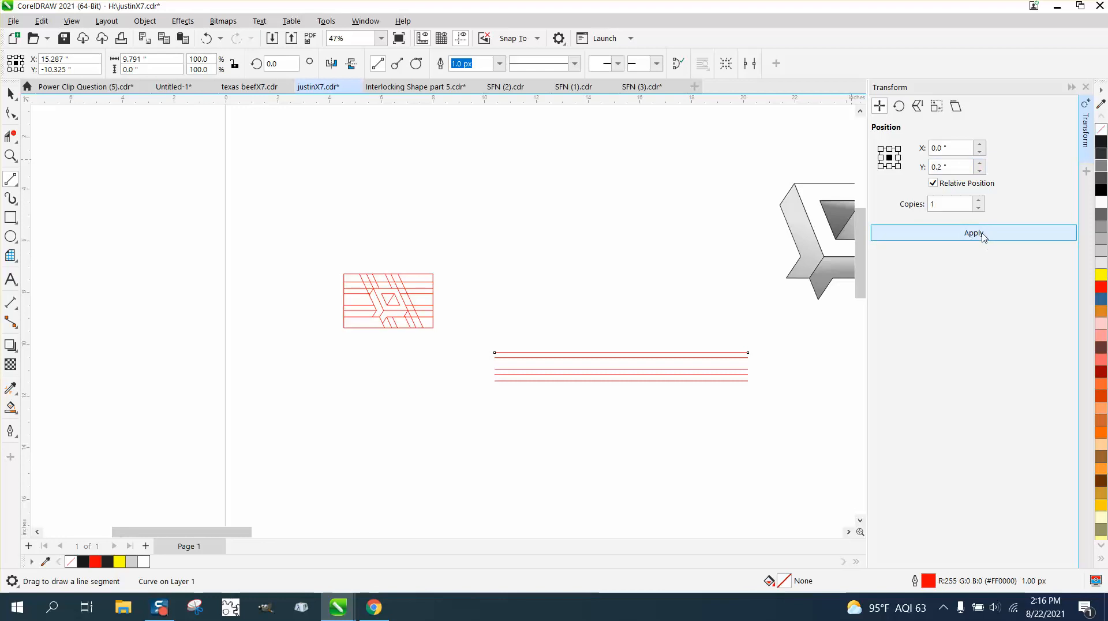
drag(962, 169, 933, 168)
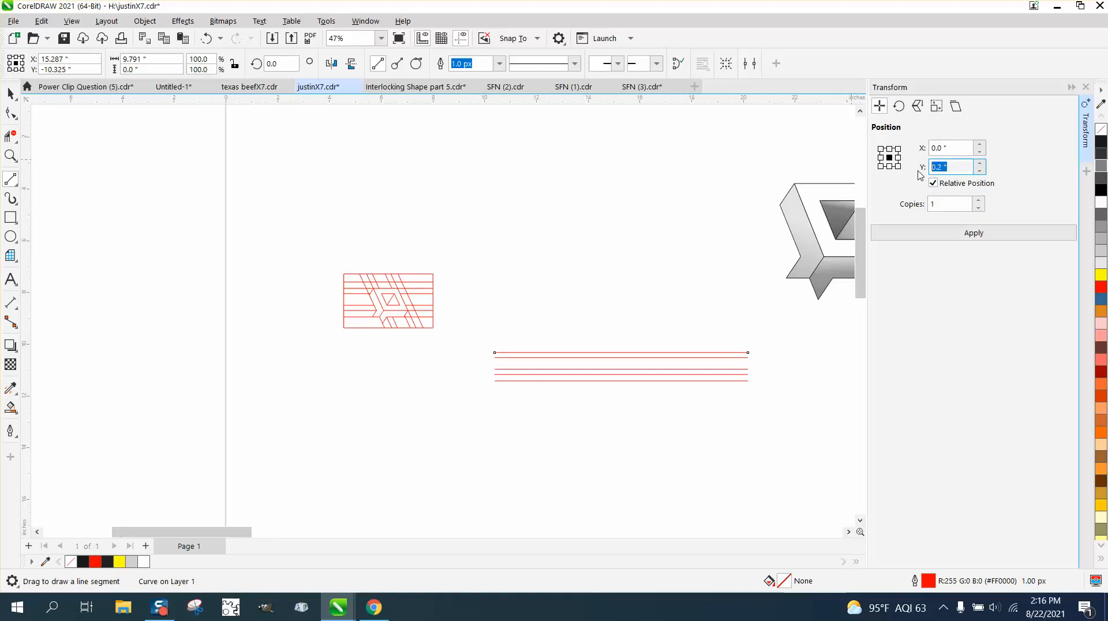
text(.25)
click(974, 233)
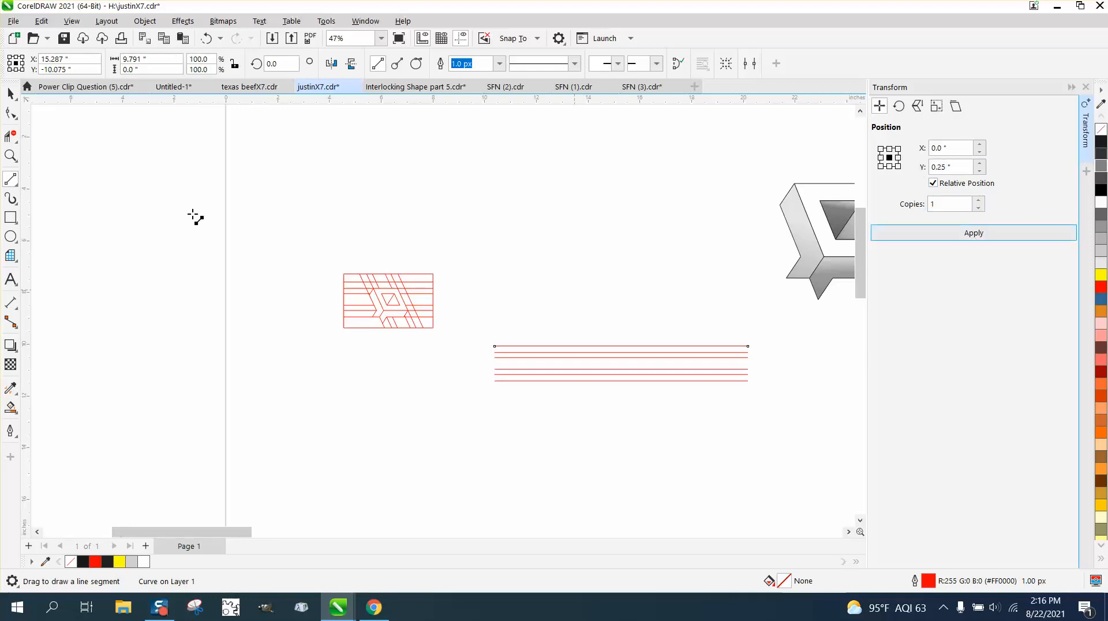
- Close the Transform settings and group all six horizontal lines
click(11, 156)
drag(459, 308, 830, 417)
click(1086, 88)
click(11, 92)
drag(202, 235, 621, 378)
drag(838, 400, 837, 399)
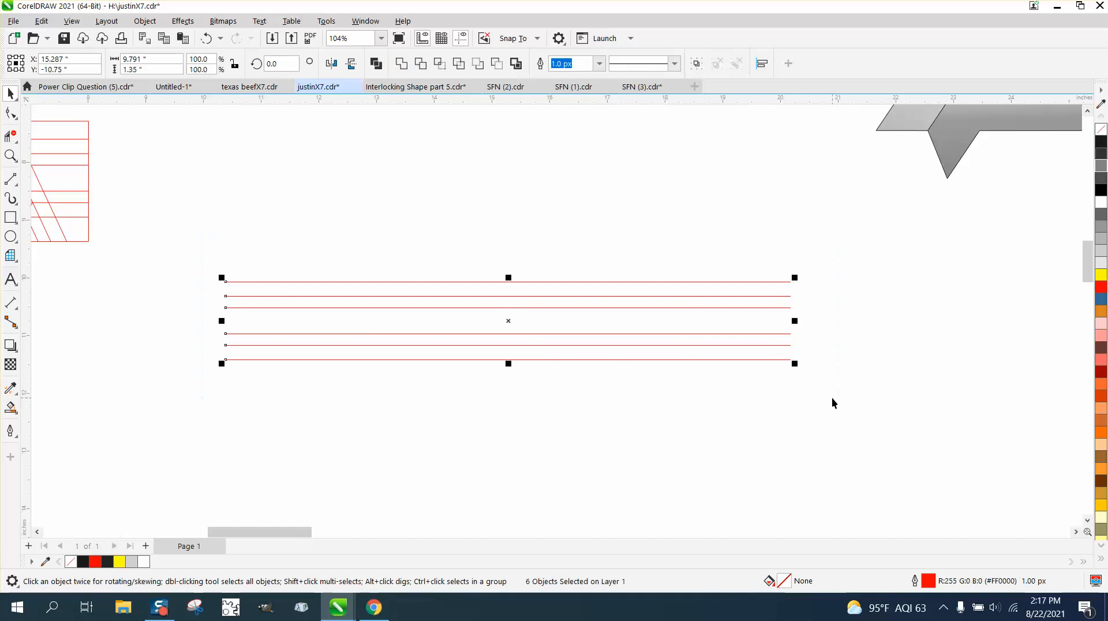
key(ctrl+g)
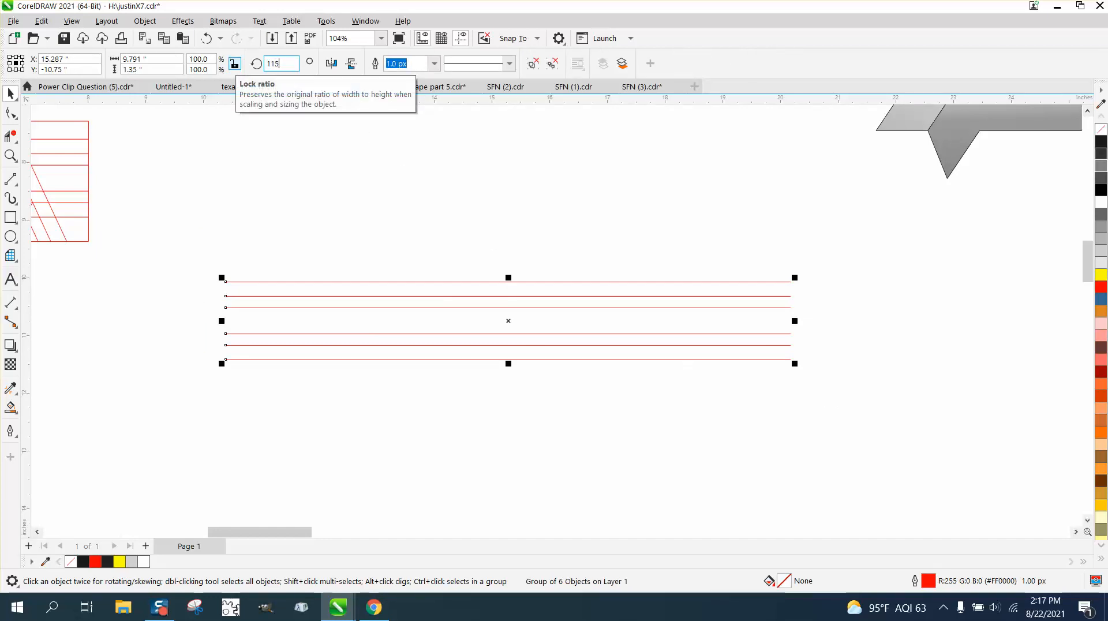
- Make a copy of the grouped lines rotated by 115 degrees, crossing the horizontal group at its center
key(Return)
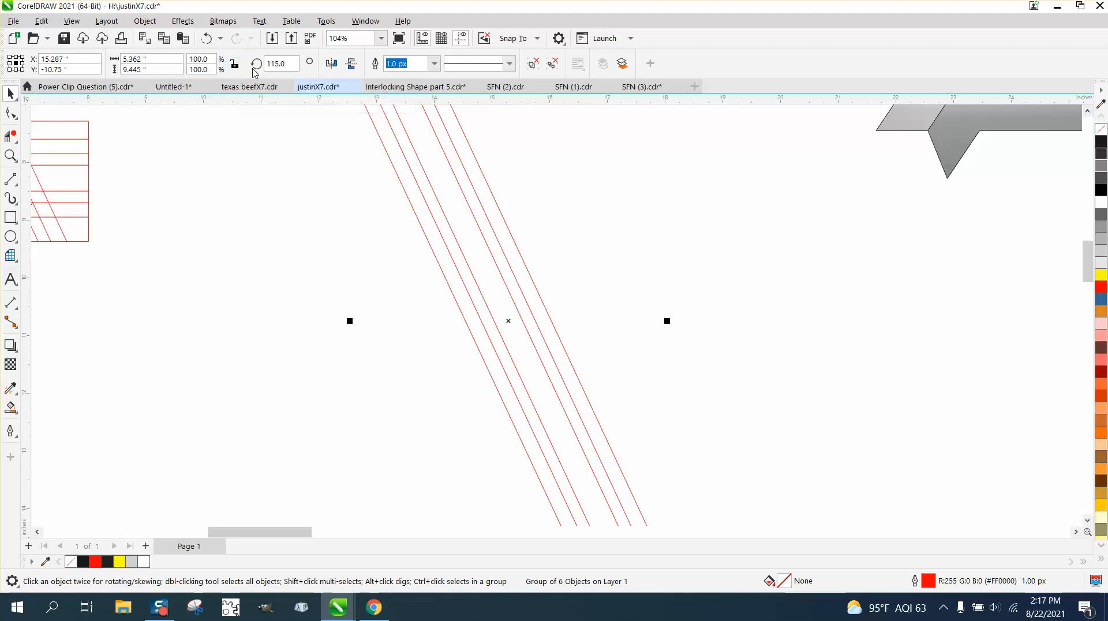
click(205, 38)
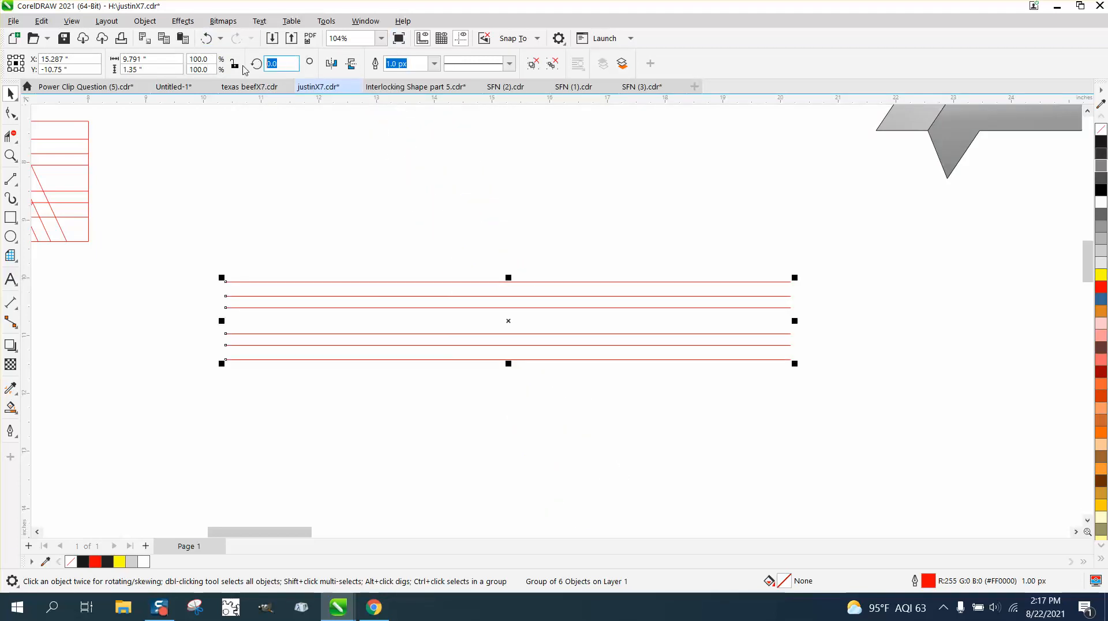
text(115)
key(Return)
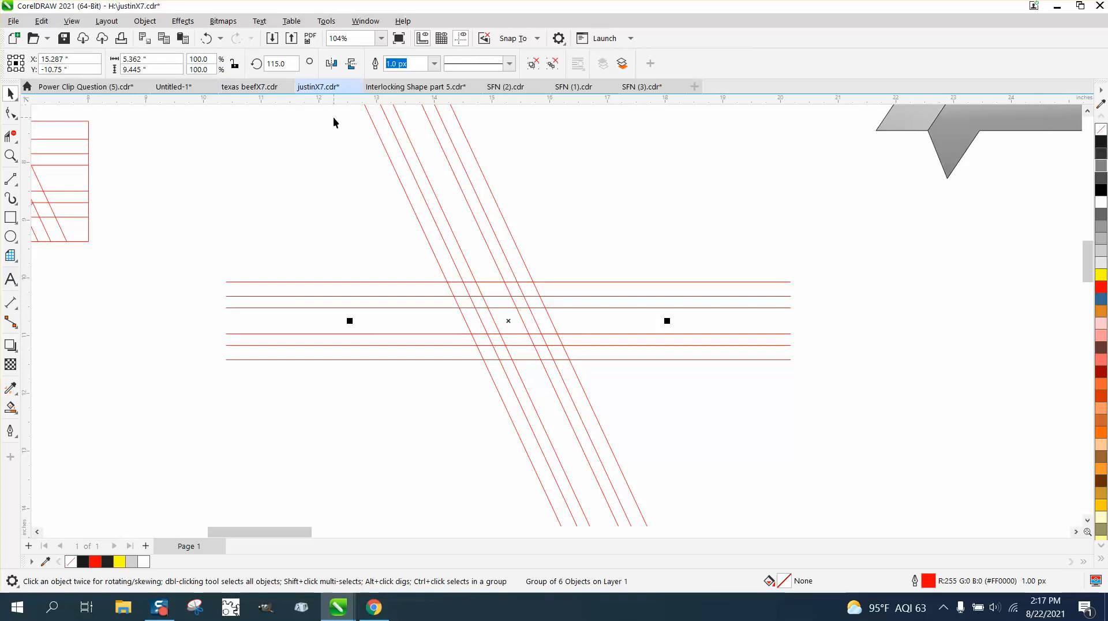
- Move the finished red reference drawing closer to the crossed lines, keeping it clear of them
click(10, 160)
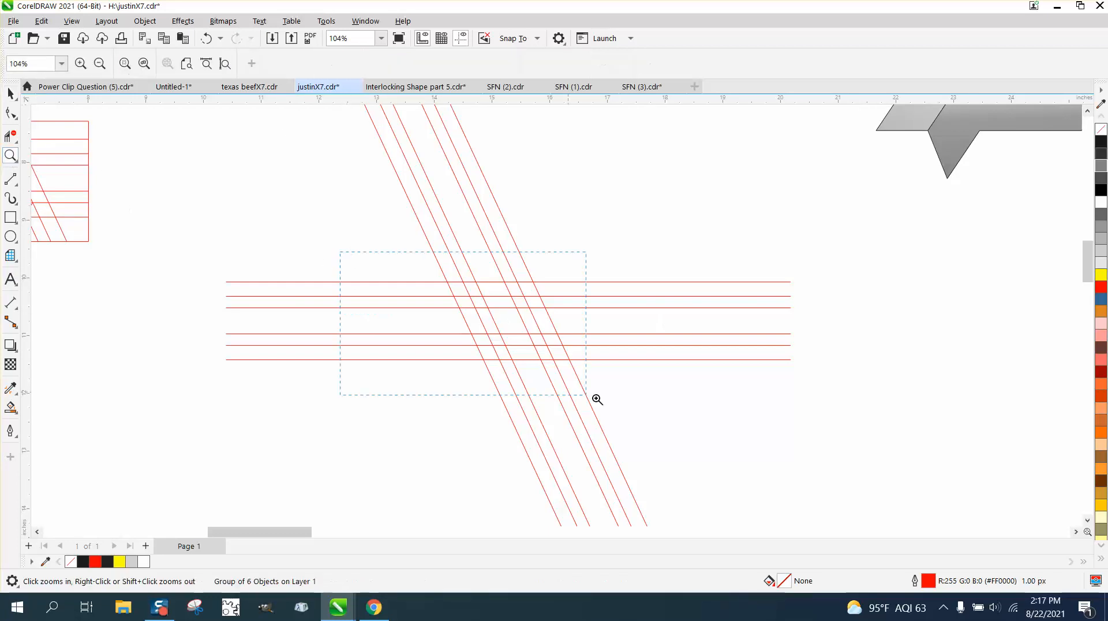
drag(597, 400, 598, 399)
scroll(621, 396, down, 5)
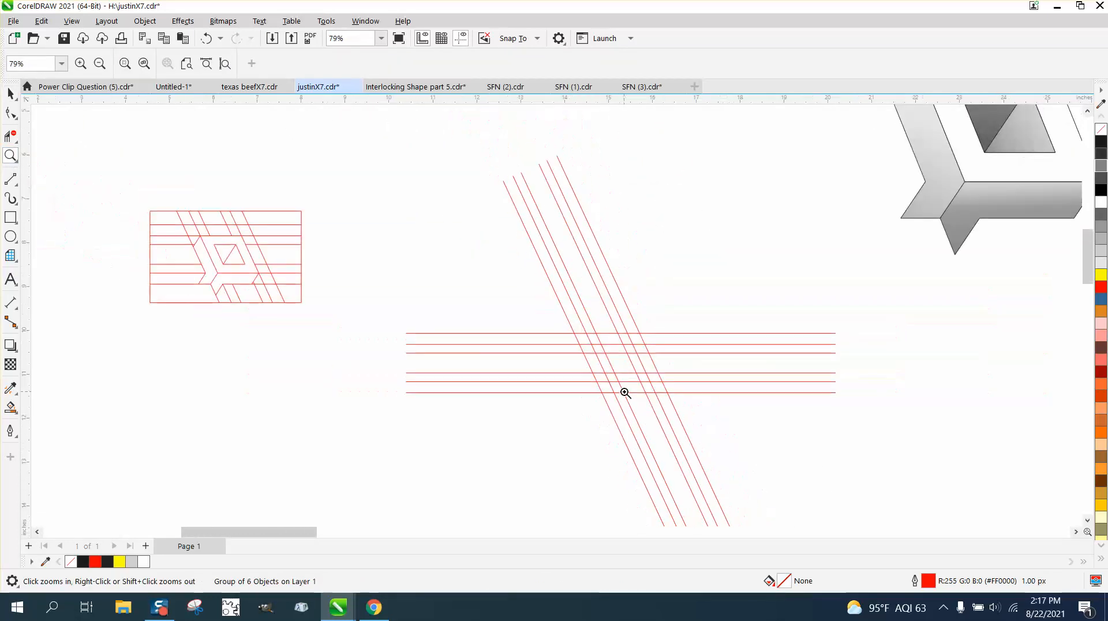
click(11, 94)
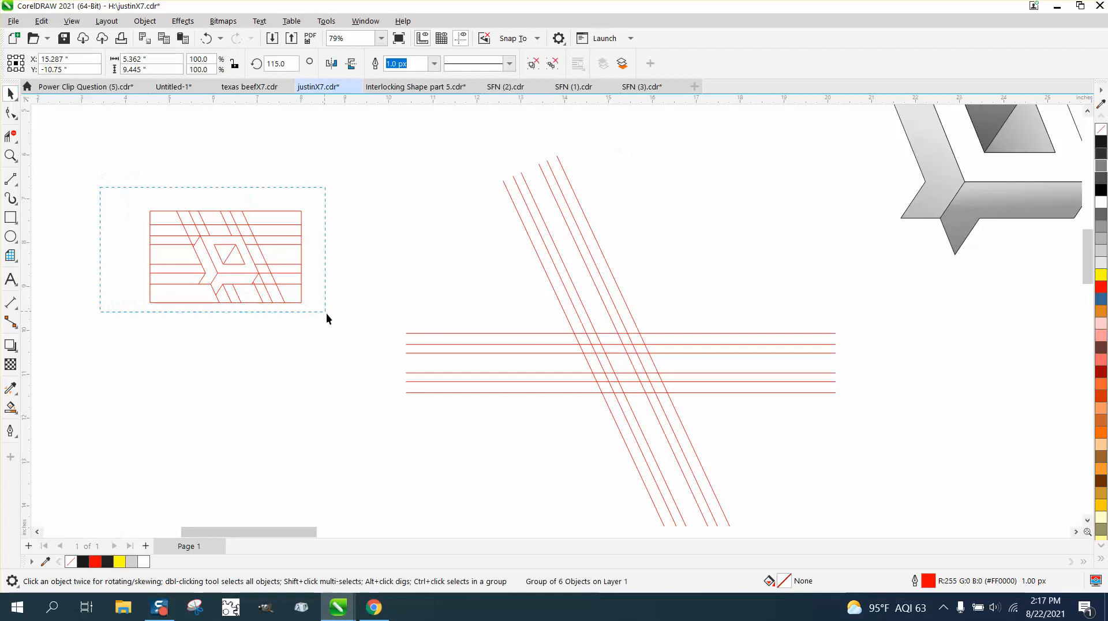
drag(327, 317, 327, 317)
drag(260, 264, 477, 293)
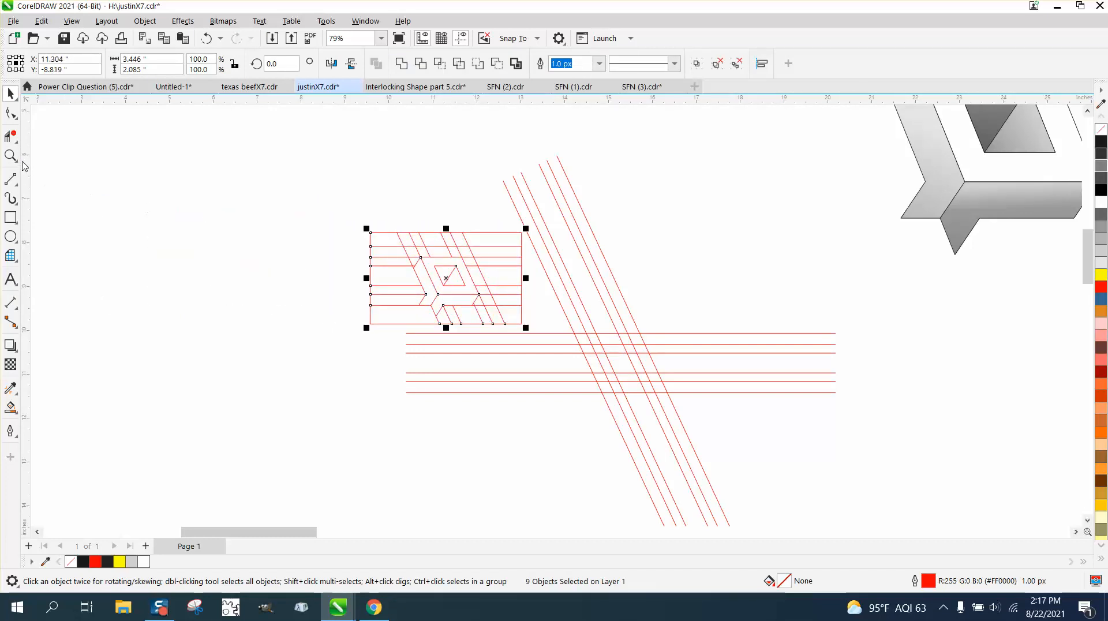
drag(445, 280, 329, 242)
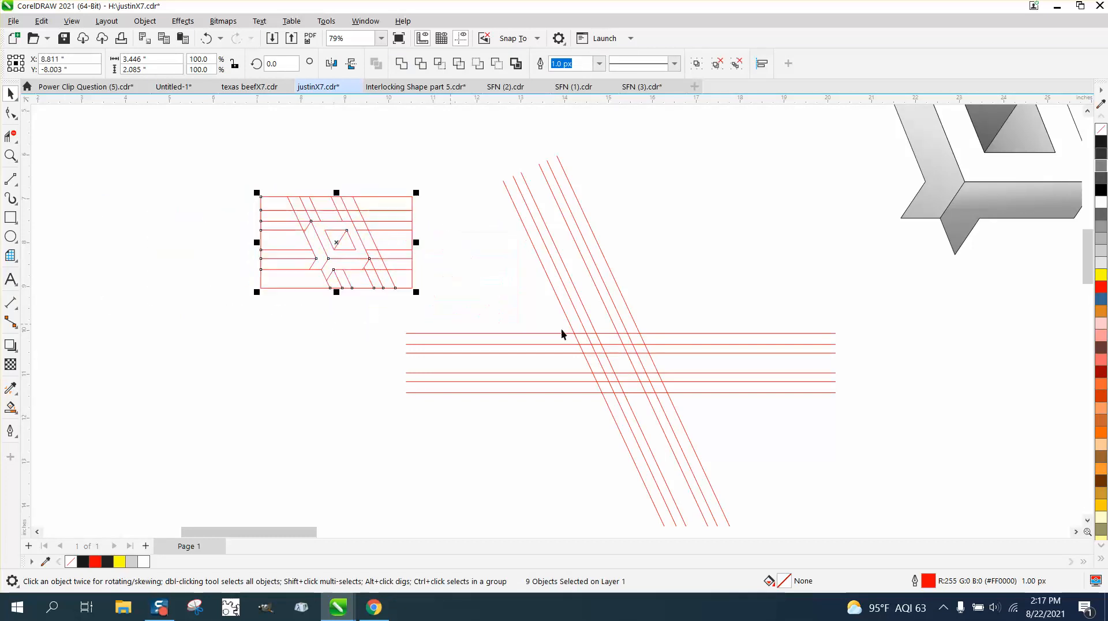
- Draw a rectangle about 3.9 by 2.2 inches around the crossing and delete the line segments that extend outside it
click(18, 217)
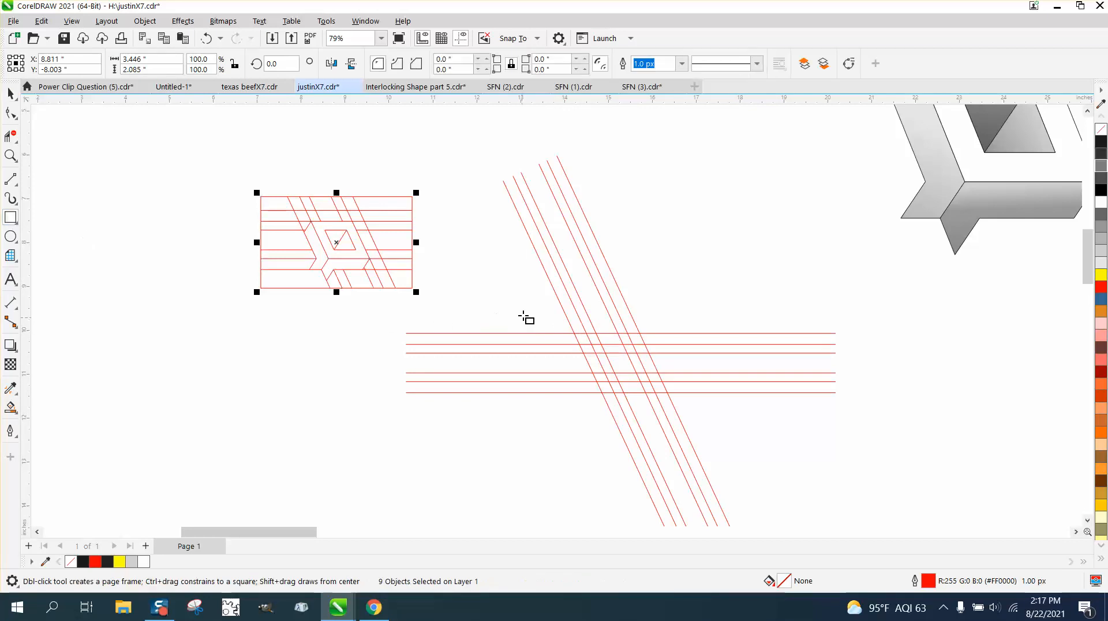
drag(529, 315, 700, 408)
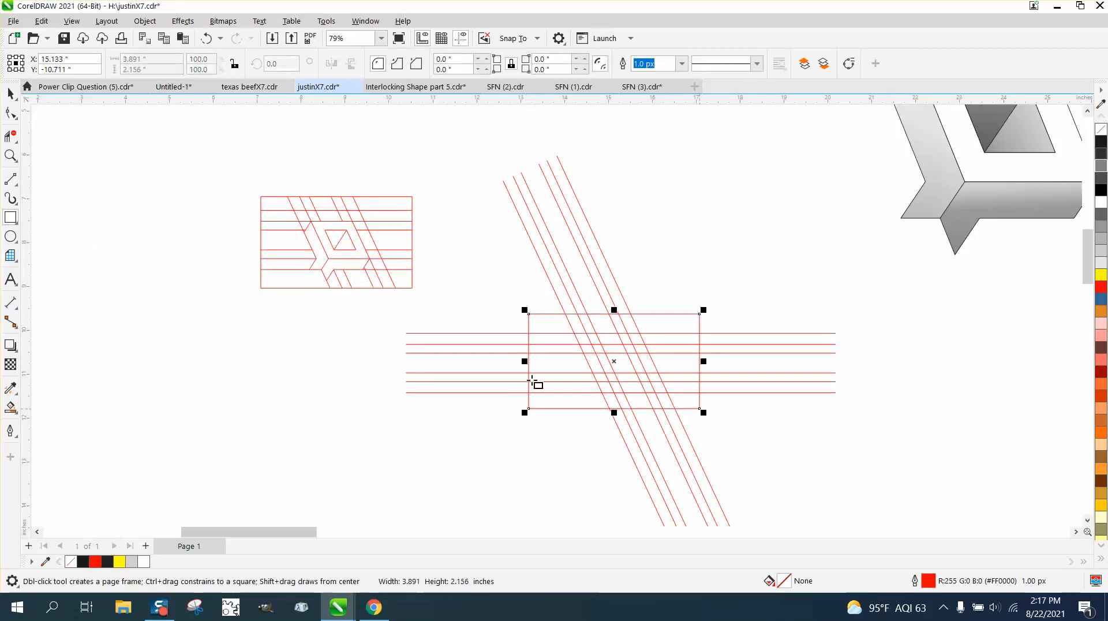
click(12, 140)
drag(531, 284, 664, 283)
mouse_move(764, 319)
mouse_down()
mouse_move(763, 432)
mouse_move(571, 453)
mouse_up()
drag(484, 319, 507, 401)
- Delete the rectangle that frames the trimmed crossing lines
click(10, 94)
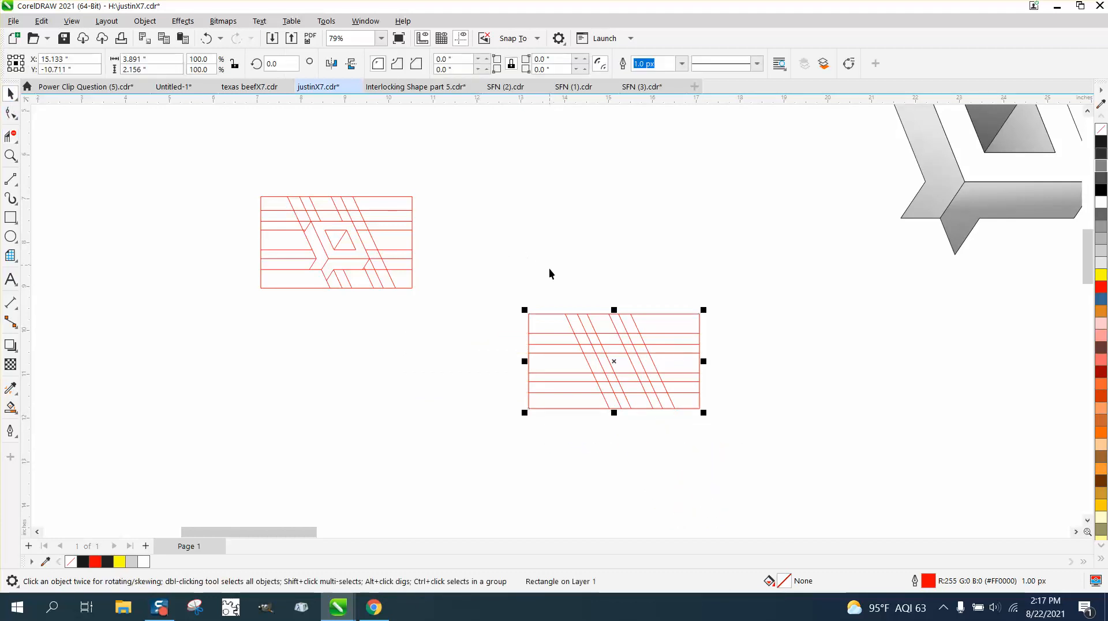
drag(549, 312, 545, 185)
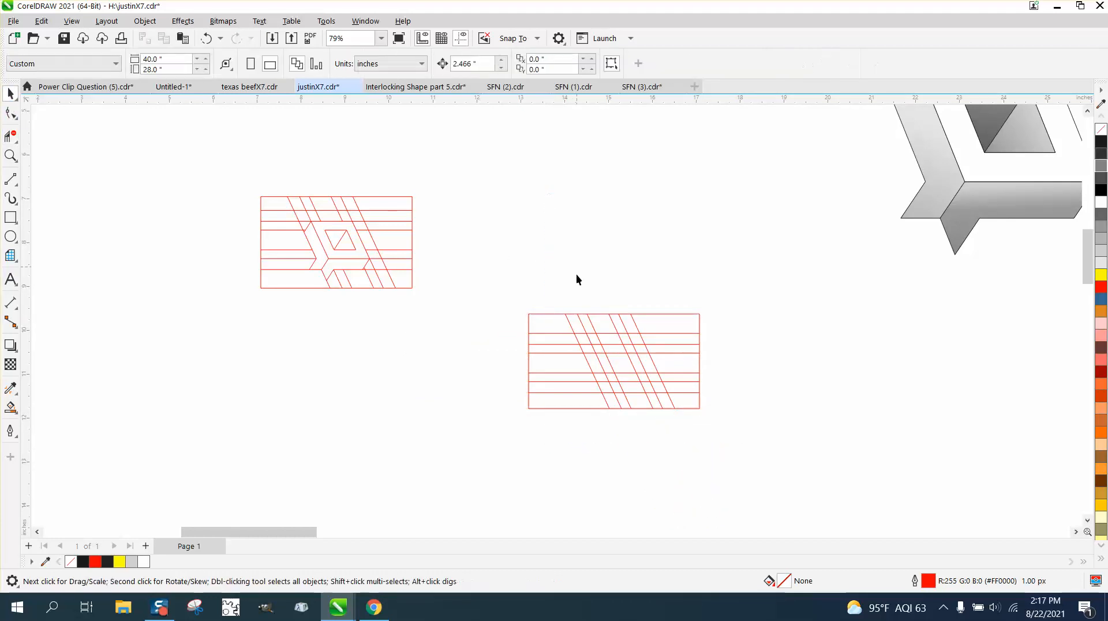
click(551, 315)
key(Delete)
- Move the complete reference drawing directly beside the trimmed crossing lines
drag(375, 246, 491, 376)
click(207, 40)
drag(241, 179, 442, 332)
drag(352, 260, 455, 382)
click(11, 156)
drag(323, 254, 776, 465)
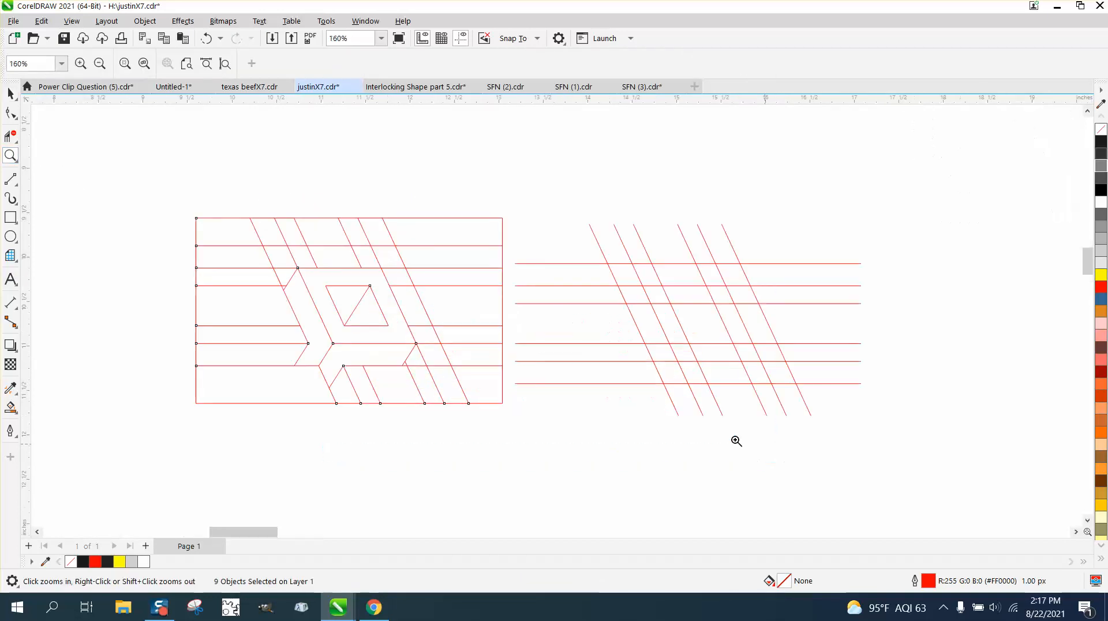
- Draw a two-point diagonal across the central parallelogram and a short one between the first two slanted lines, joining the two lowest horizontals
click(17, 184)
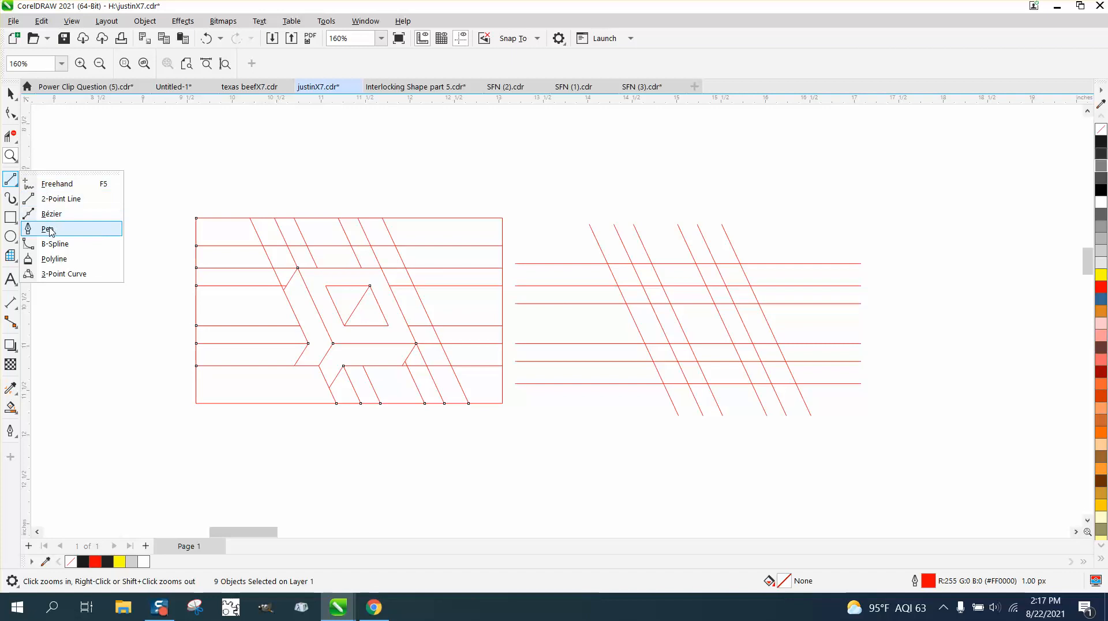
click(57, 199)
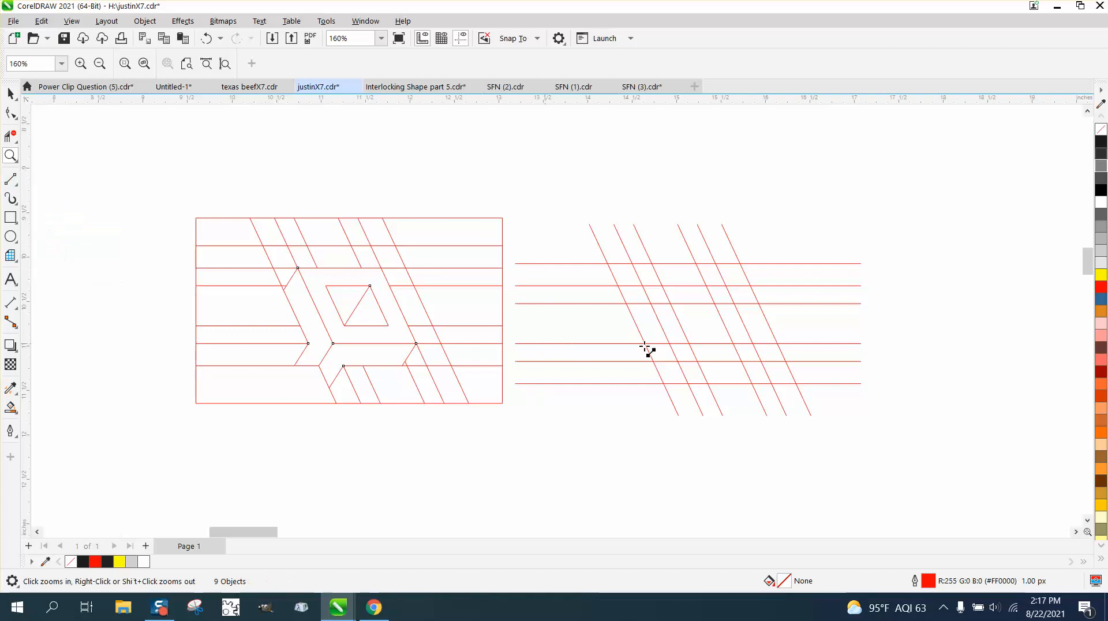
drag(715, 304, 689, 344)
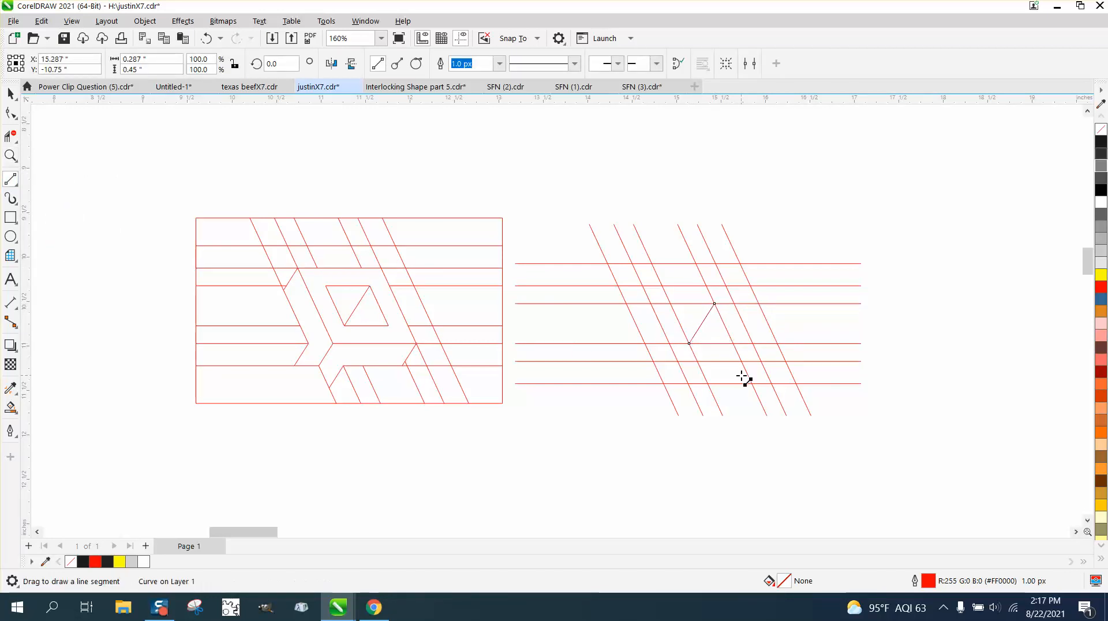
drag(678, 361, 664, 383)
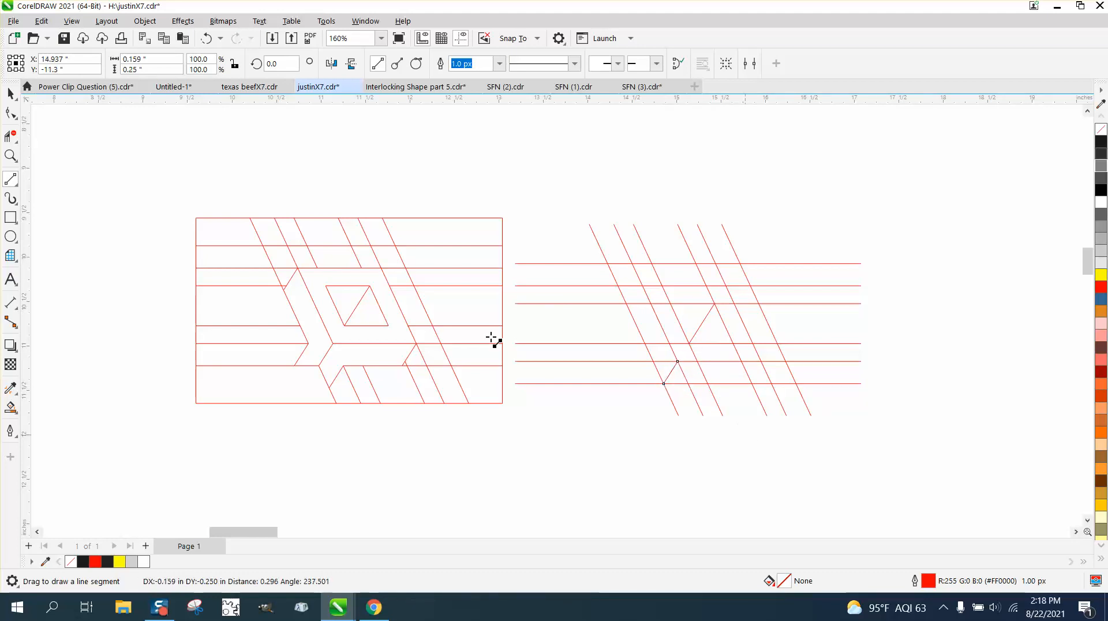
- Place copies of the short diagonal where the first and fifth slanted lines meet the second-lowest horizontal and the second meets the lowest
click(10, 95)
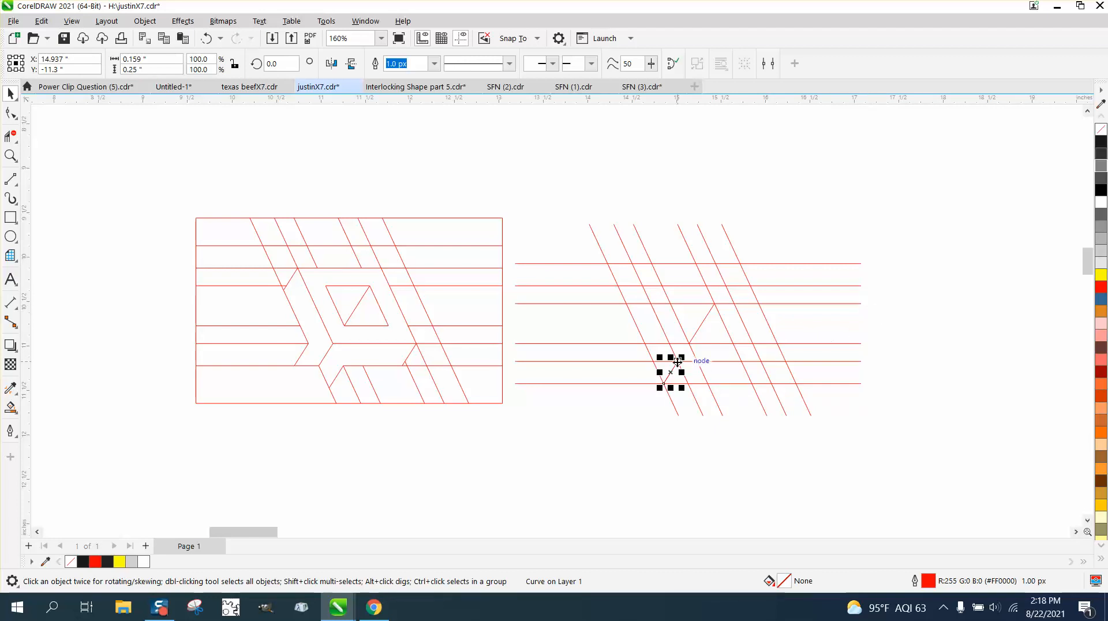
drag(678, 361, 651, 364)
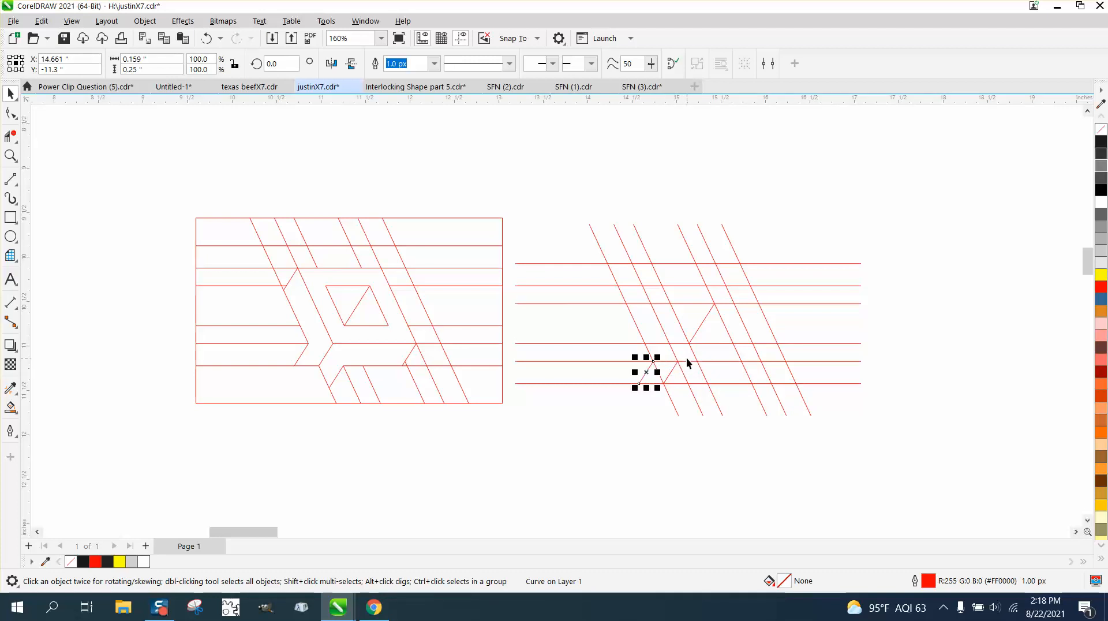
drag(655, 363, 686, 385)
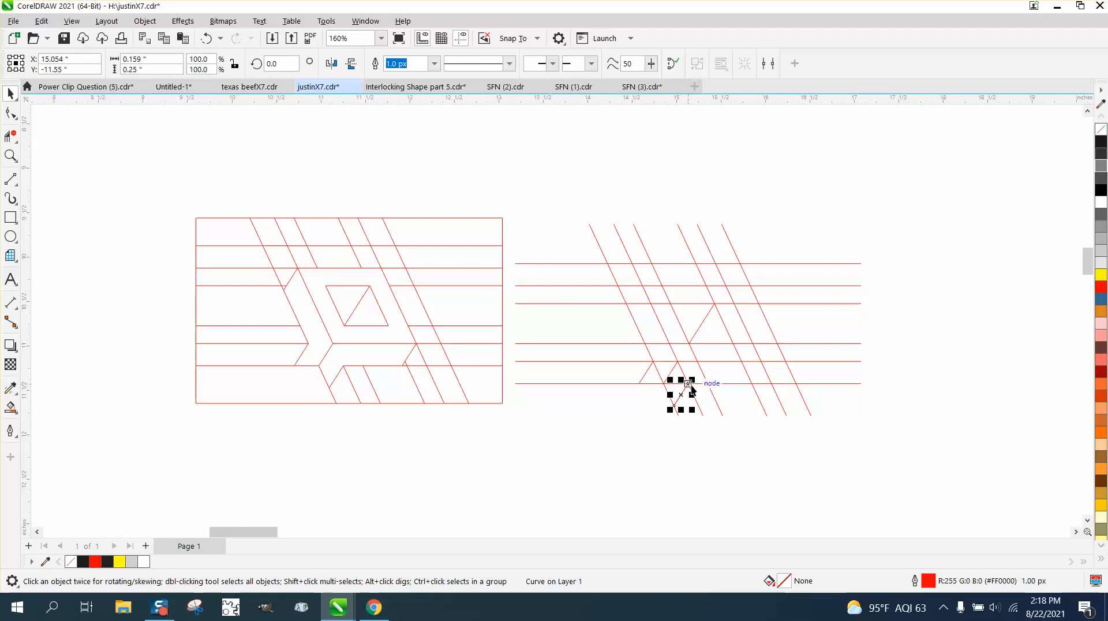
drag(689, 385, 761, 361)
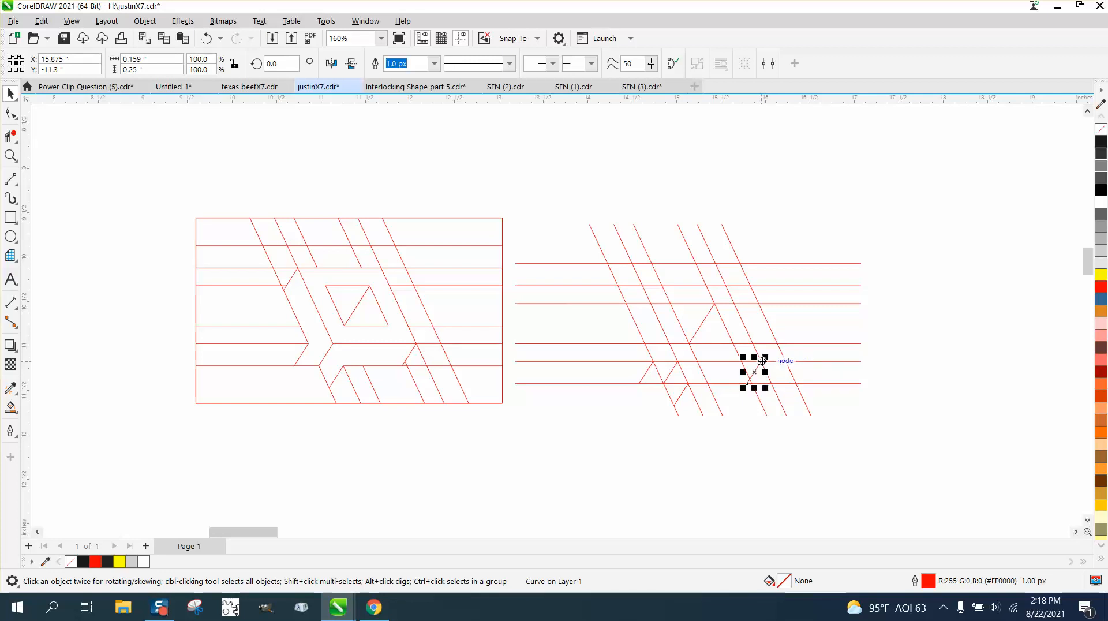
- Delete the line segments around the central parallelogram where the third and fourth slanted lines cross its neighbouring horizontals, using Virtual Segment Delete
click(10, 137)
click(665, 291)
click(710, 291)
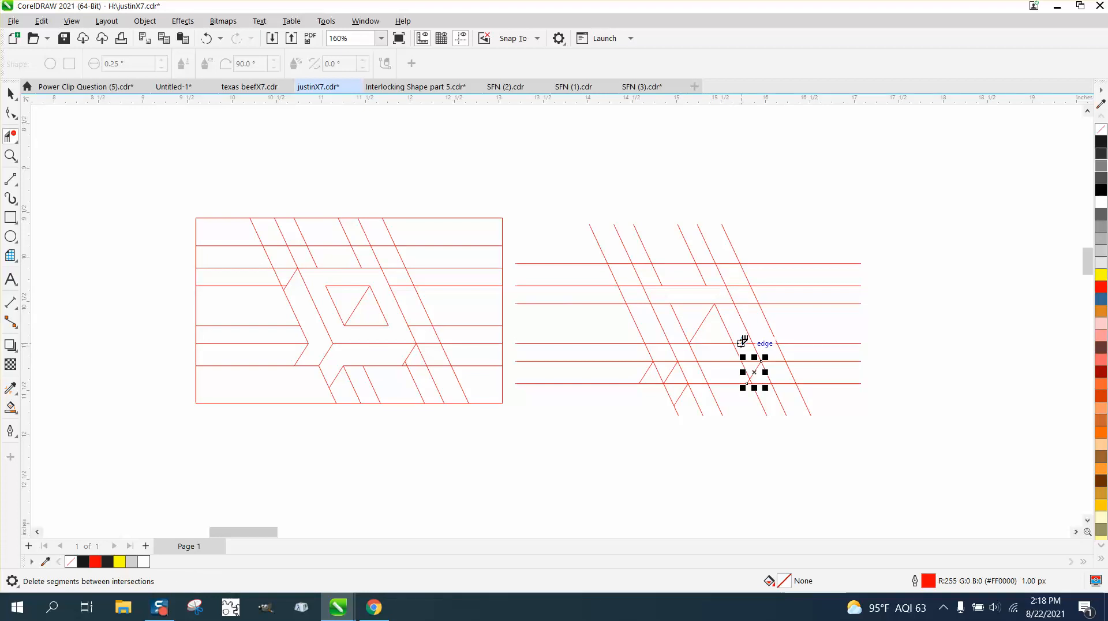
click(679, 343)
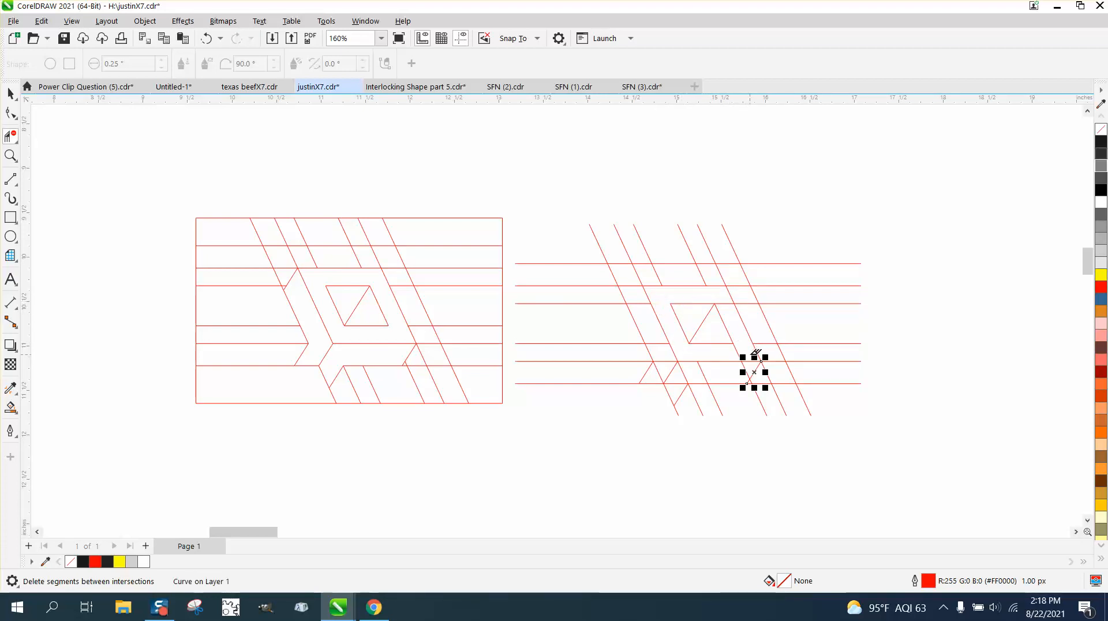
- Place a copy of the short diagonal between the first two slanted lines, with its upper end where the second one meets the second horizontal
click(10, 93)
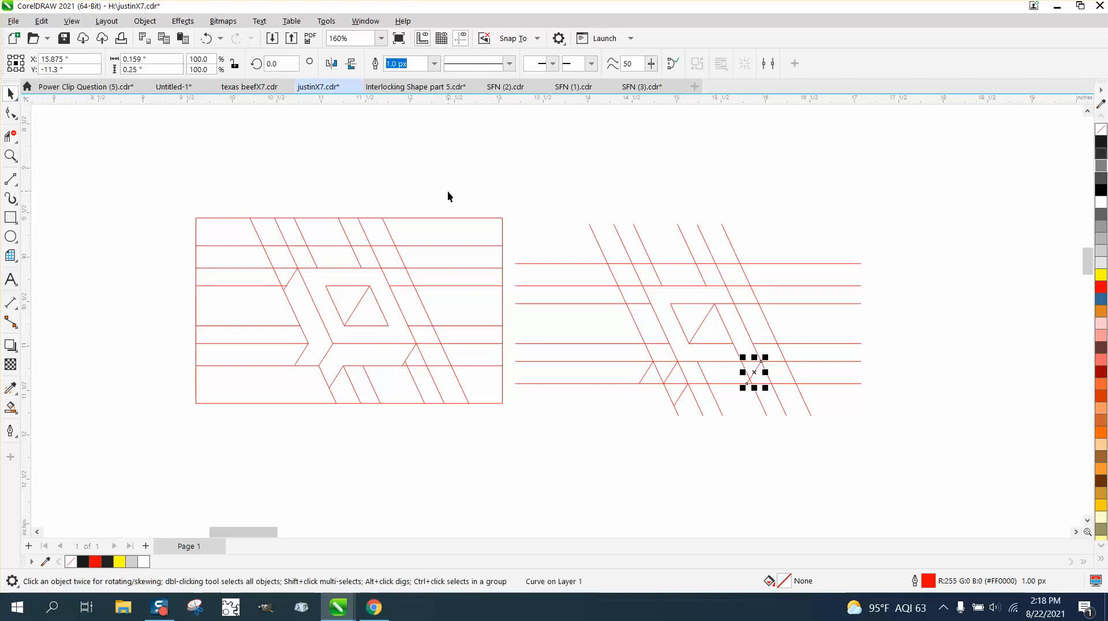
drag(761, 360, 640, 295)
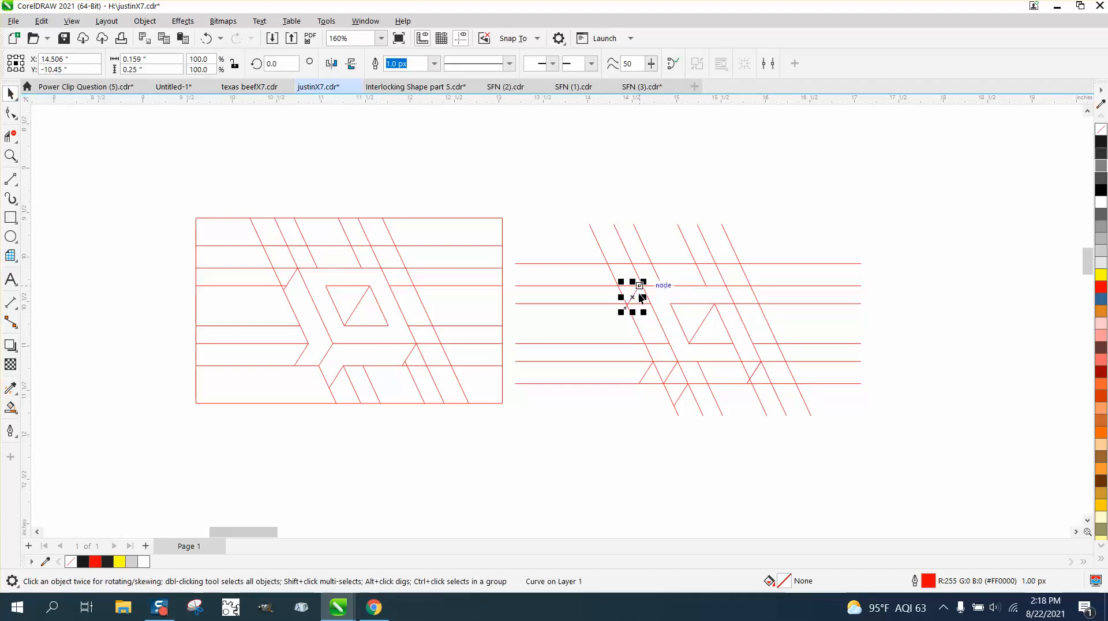
click(10, 155)
drag(571, 243, 779, 390)
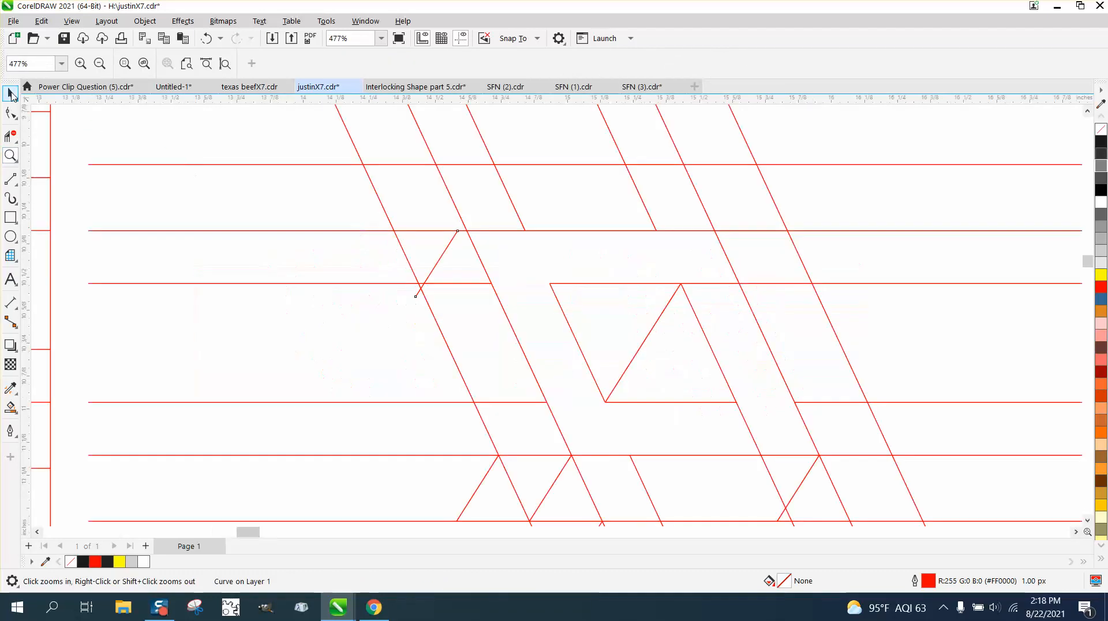
click(11, 93)
drag(459, 232, 464, 233)
scroll(338, 241, down, 1)
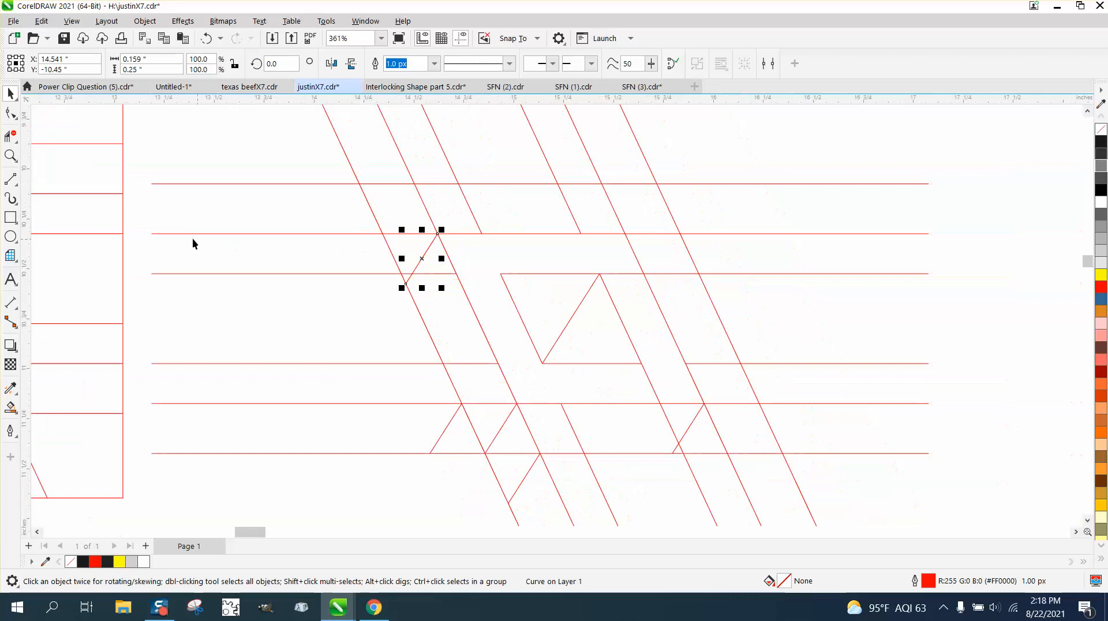
- Delete the third horizontal's segments beside the new diagonal and the parallelogram, and the third and fourth slanted lines' segments just below the parallelogram
click(9, 137)
click(448, 274)
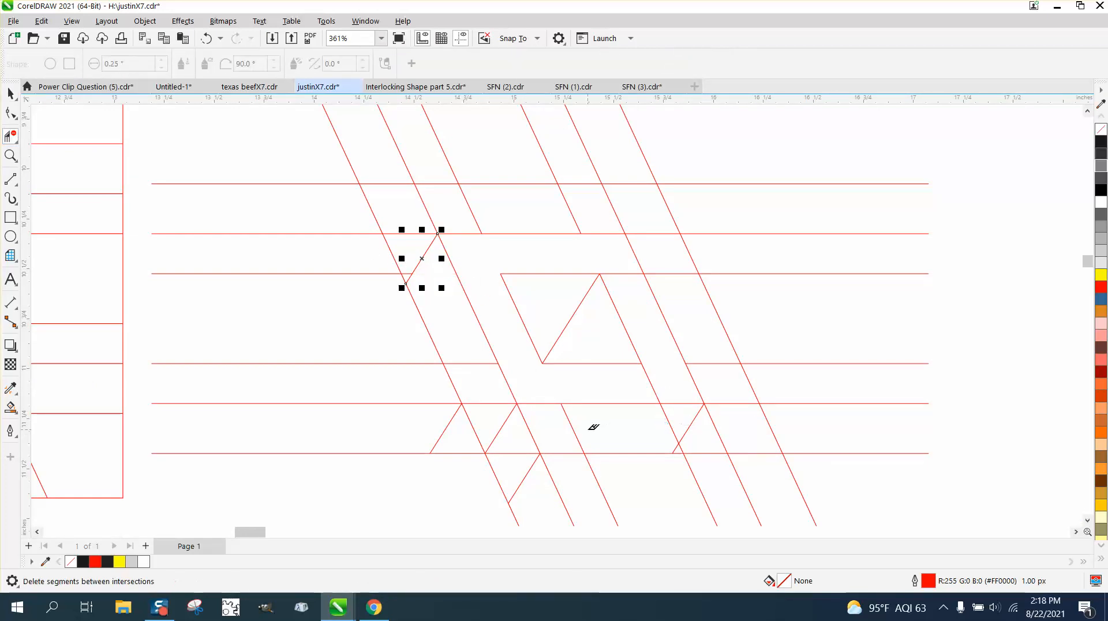
click(561, 420)
click(646, 372)
click(624, 275)
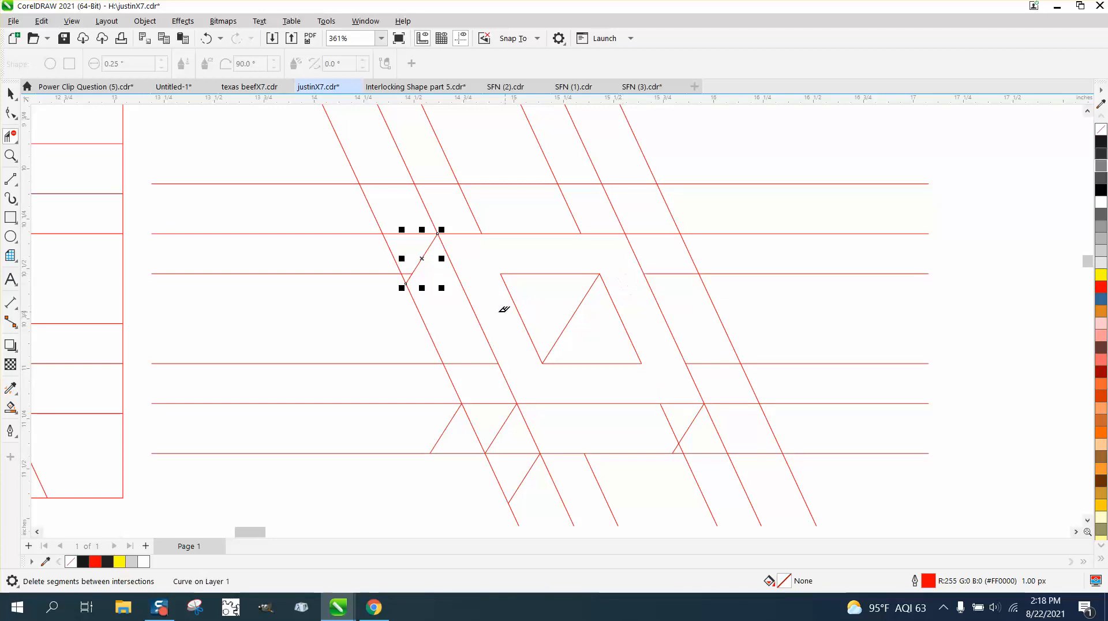
- Delete the surplus segments where the first two slanted lines cross the three lowest horizontals, and the fourth slanted line's piece above its short diagonal
scroll(503, 309, down, 1)
click(482, 359)
click(490, 391)
click(476, 415)
click(516, 433)
click(525, 413)
click(645, 400)
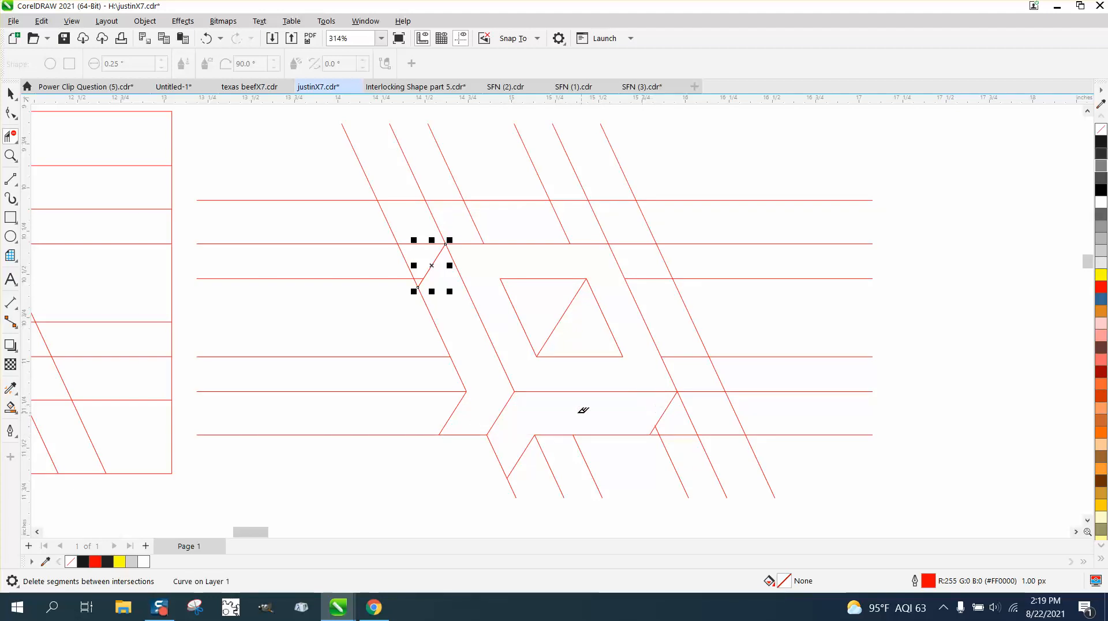
- Clear the selection and set the nudge distance to 4 inches
scroll(466, 391, down, 1)
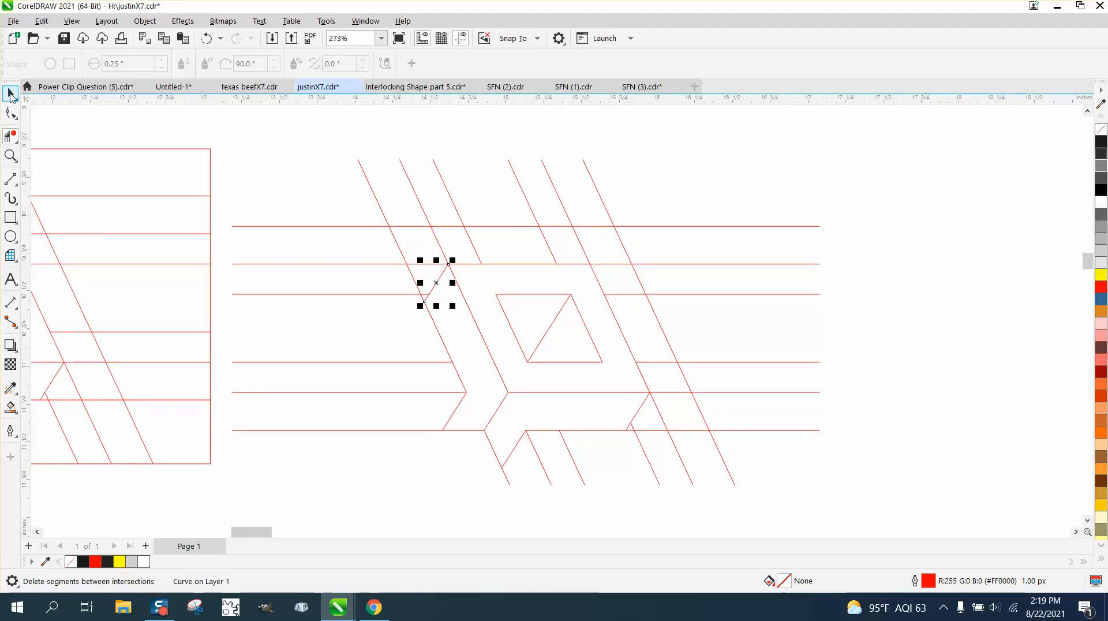
click(10, 93)
scroll(240, 234, down, 1)
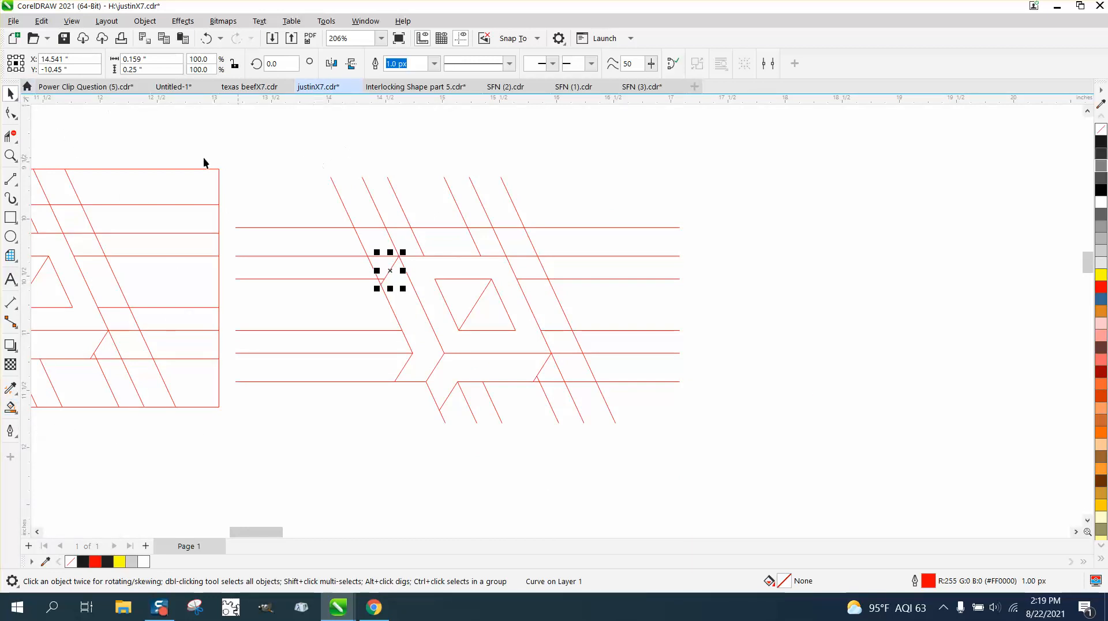
drag(230, 147, 446, 414)
drag(747, 452, 747, 453)
click(233, 127)
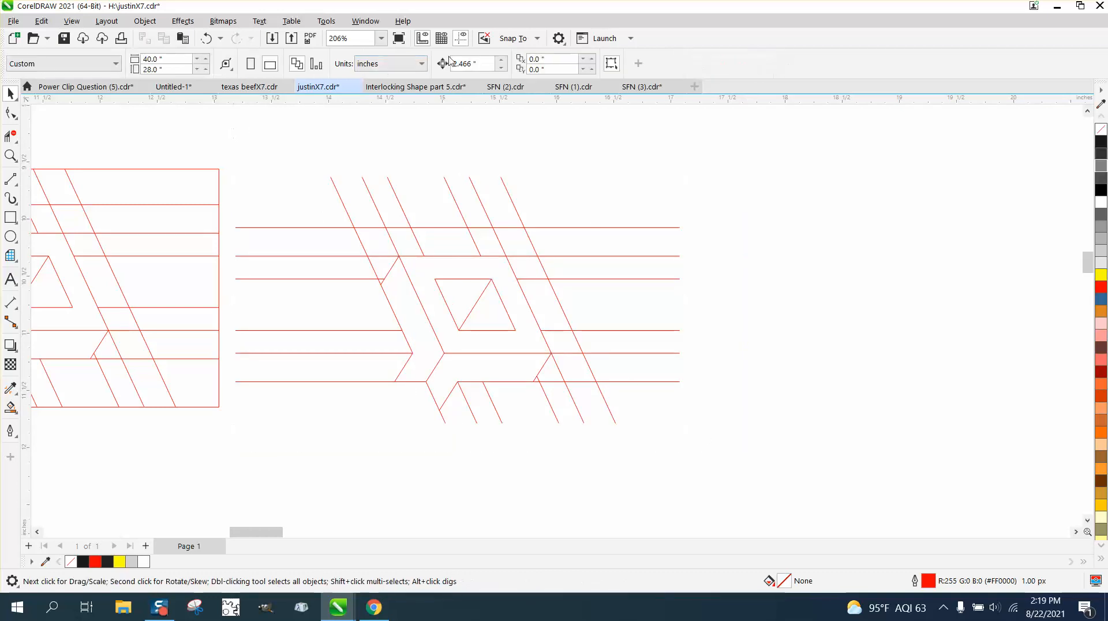
drag(481, 64, 425, 63)
text(4)
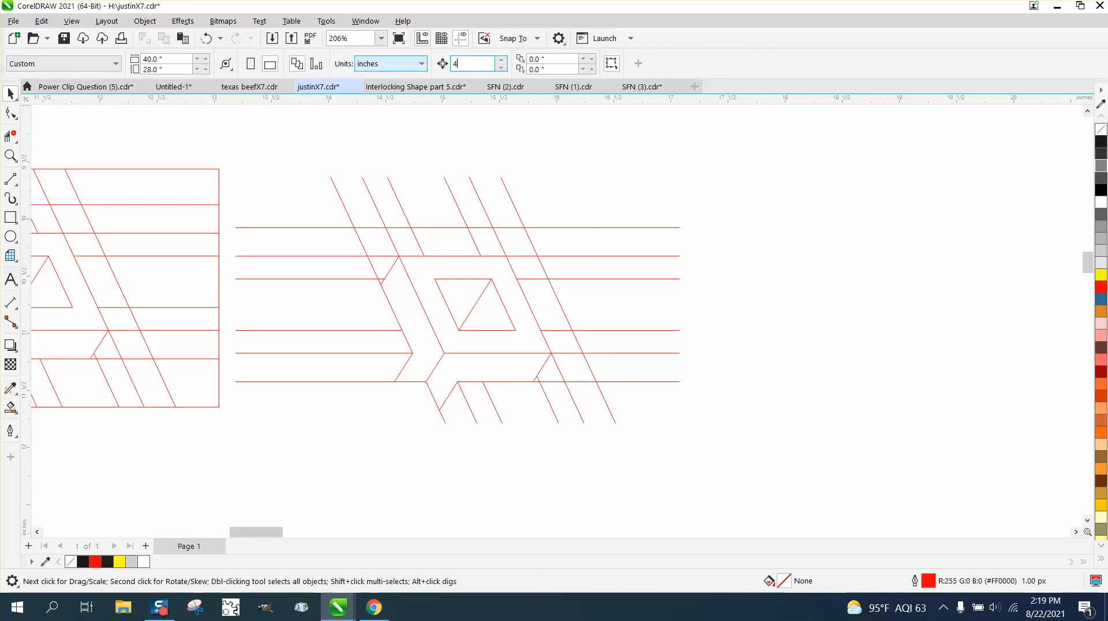
- Smart-fill the left, lower and top faces and both triangles of the central opening, nudging the filled shapes 4 inches right of the line work
click(12, 408)
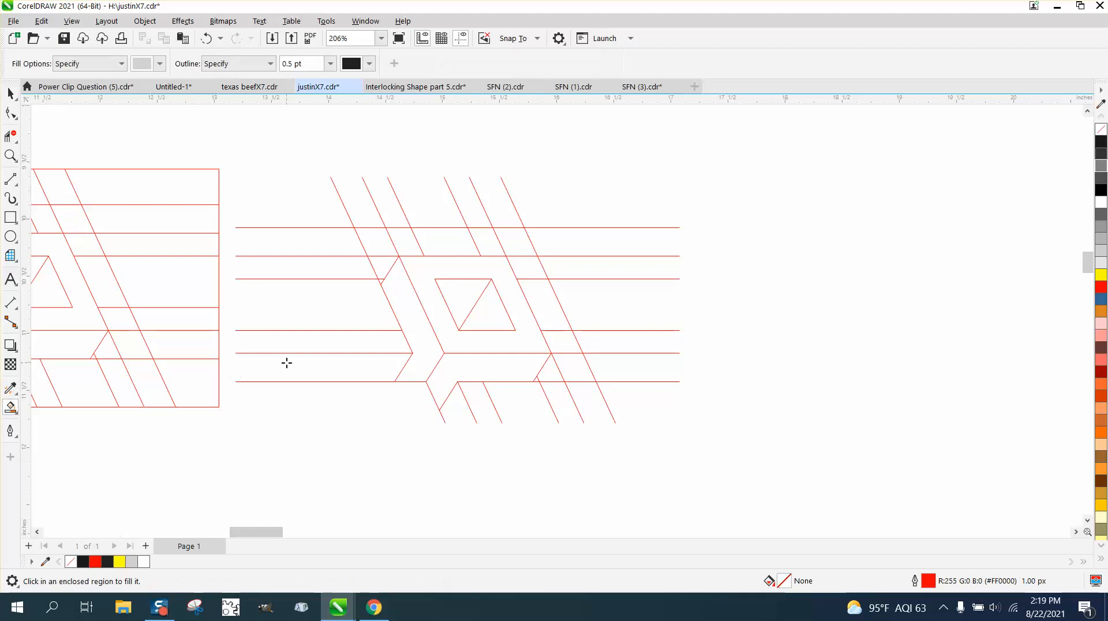
click(401, 291)
key(Right)
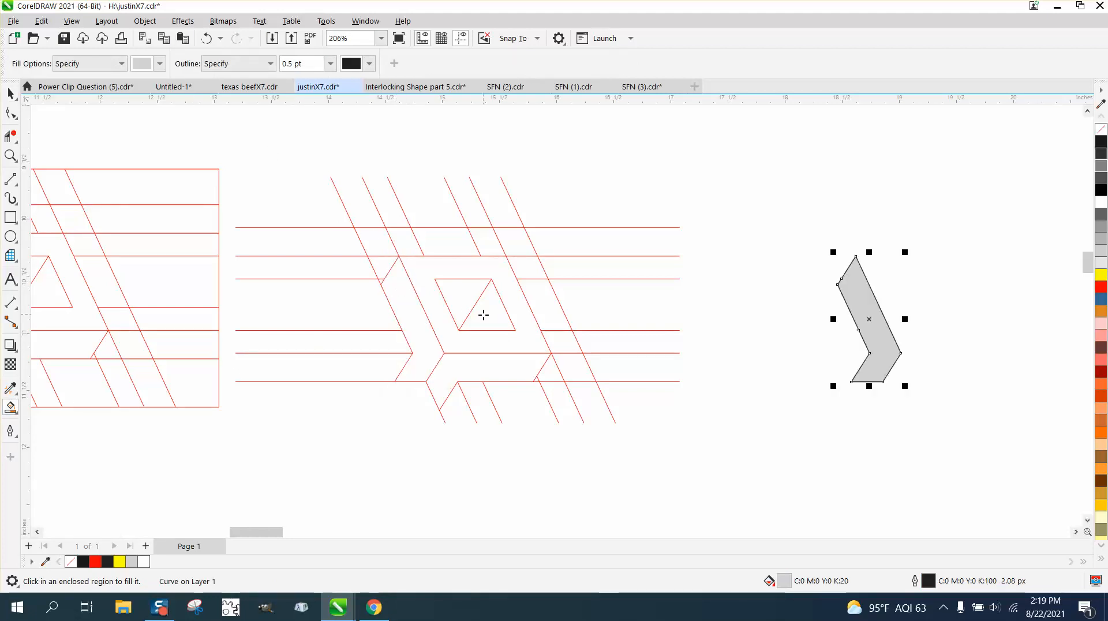
click(448, 364)
key(Right)
click(503, 339)
key(Right)
click(493, 317)
click(471, 295)
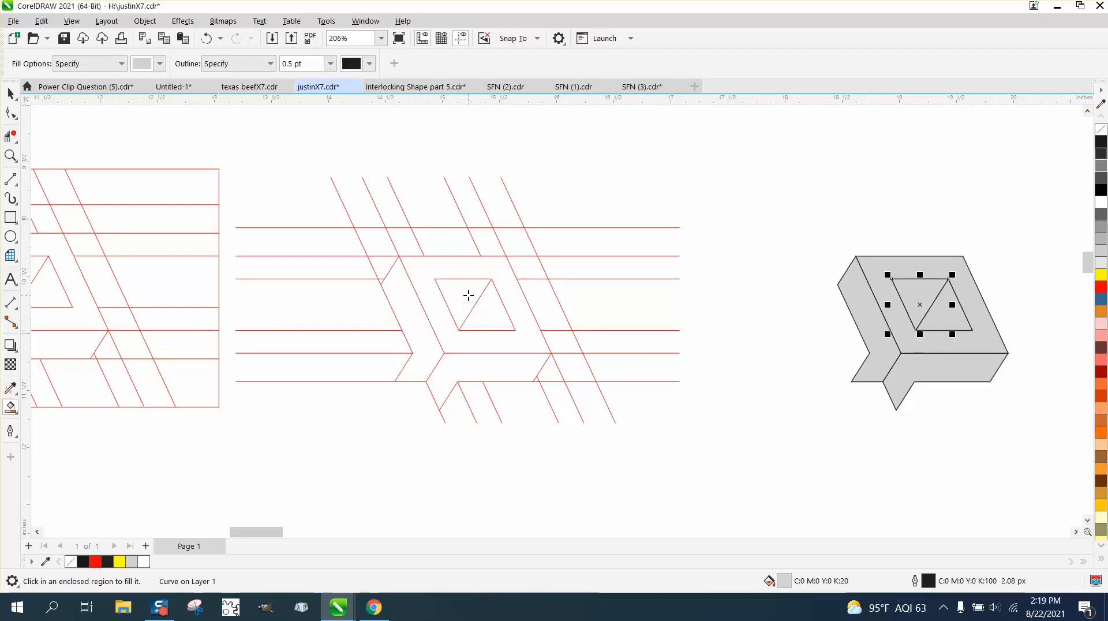
- Remove the outlines from all five grey filled shapes
click(11, 94)
drag(787, 216, 1020, 427)
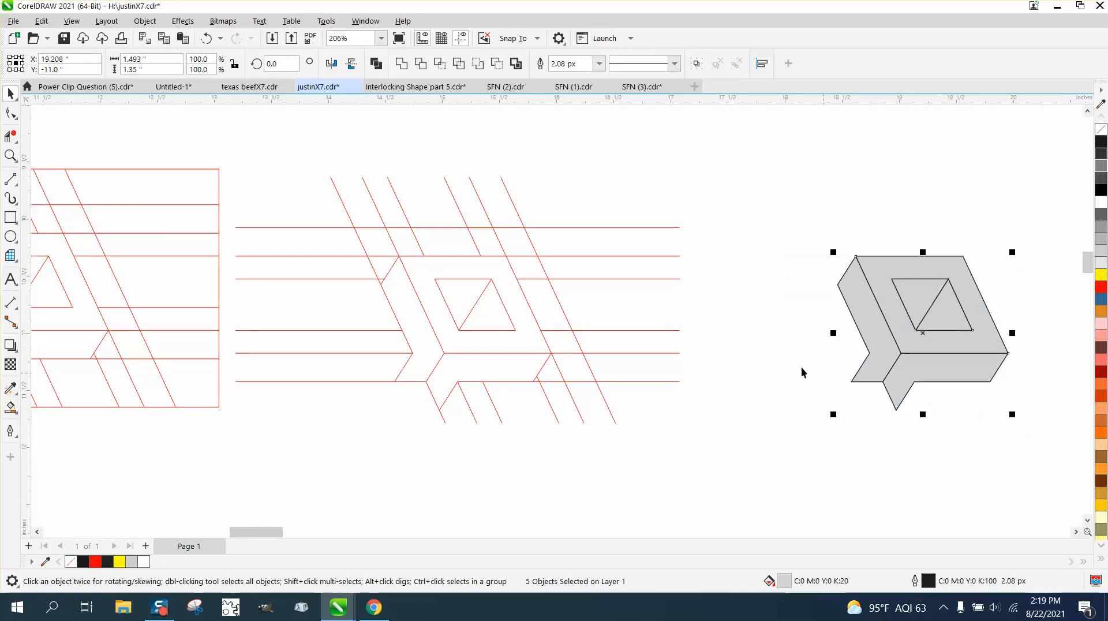
right_click(1103, 132)
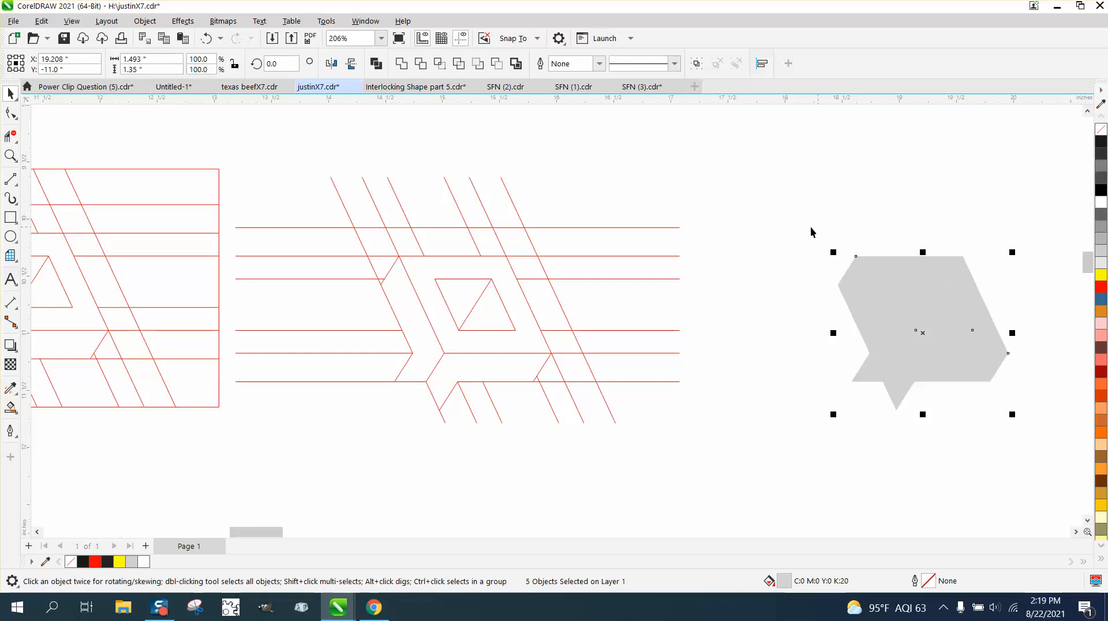
- Move the large shaded reference shape down so it sits beside the small grey shape
click(11, 154)
scroll(825, 244, down, 5)
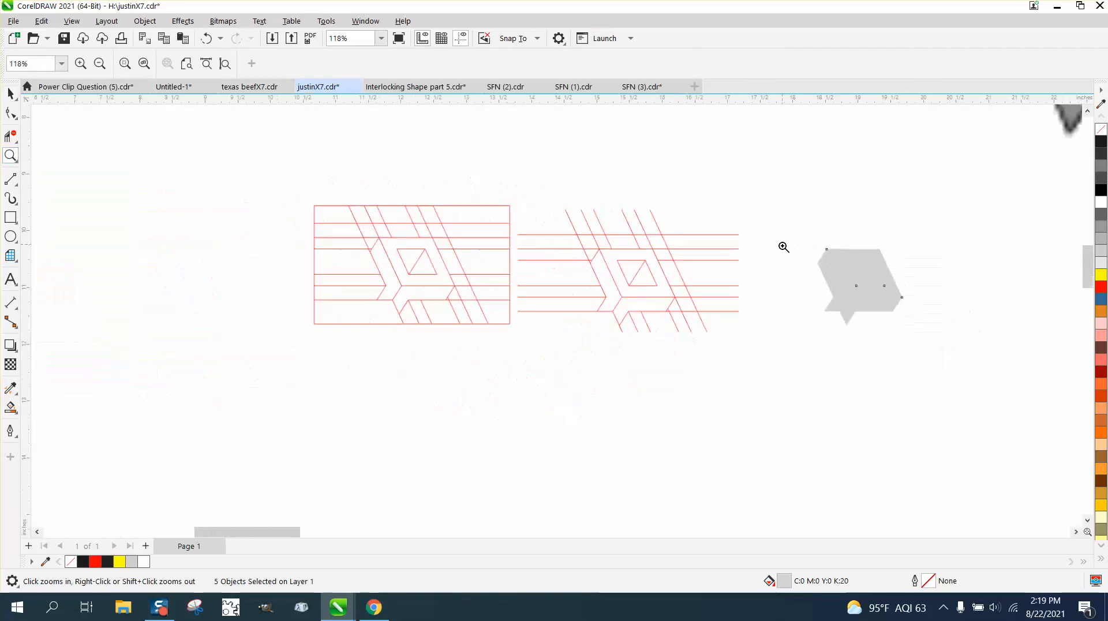
click(11, 95)
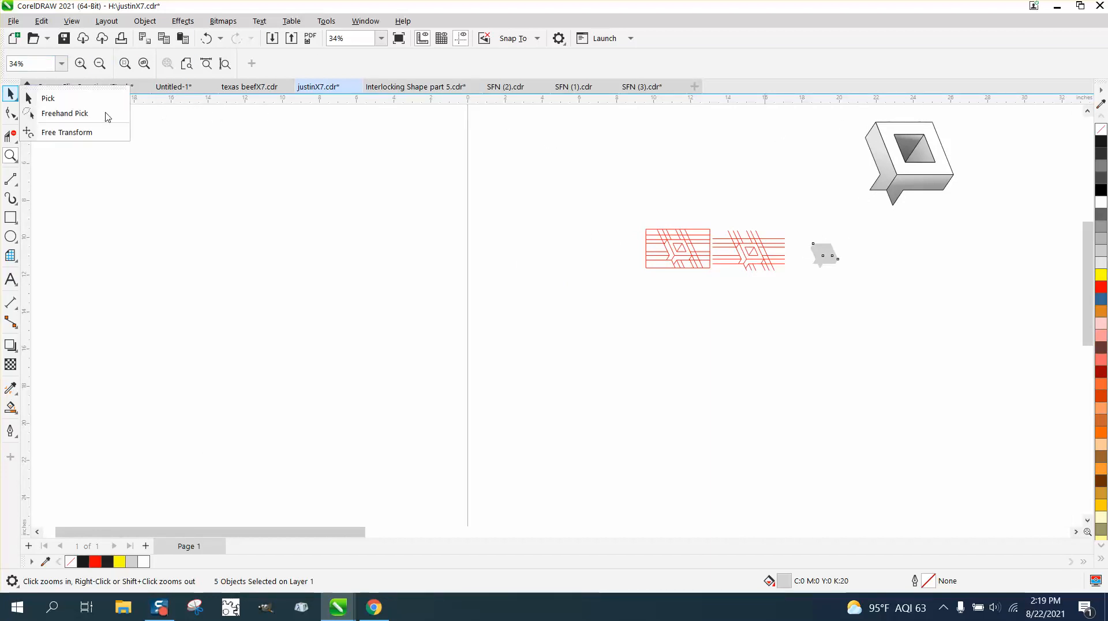
click(48, 100)
click(864, 135)
drag(915, 178, 912, 266)
- Apply a linear fountain fill to the small shape's lower face, running from its upper edge down to just below it
click(15, 160)
drag(803, 213, 995, 323)
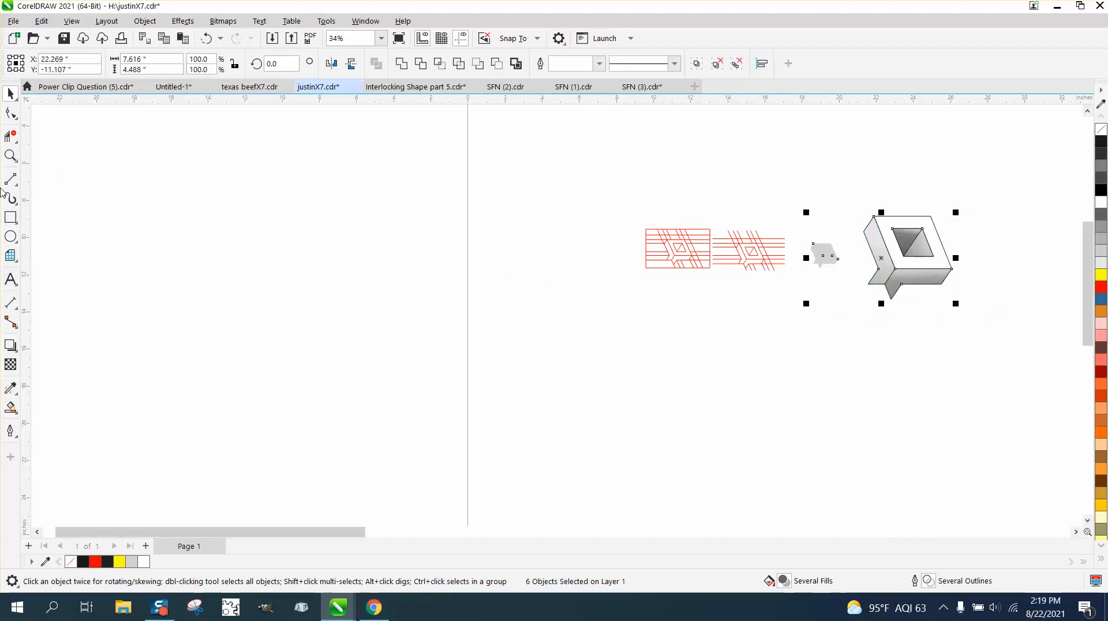
click(11, 156)
drag(771, 212, 958, 318)
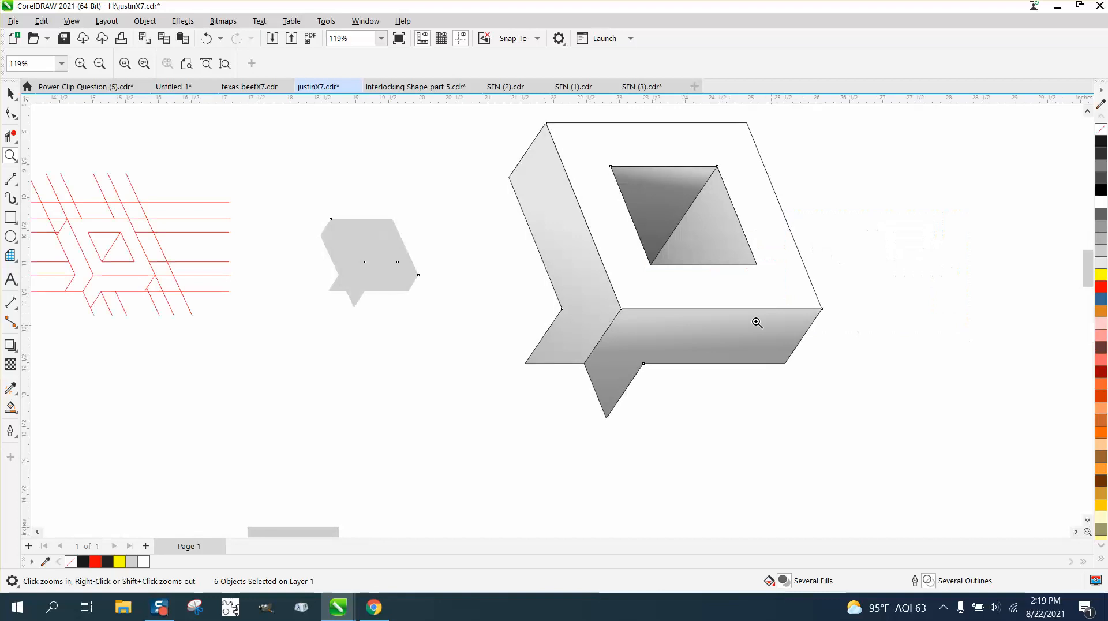
click(10, 92)
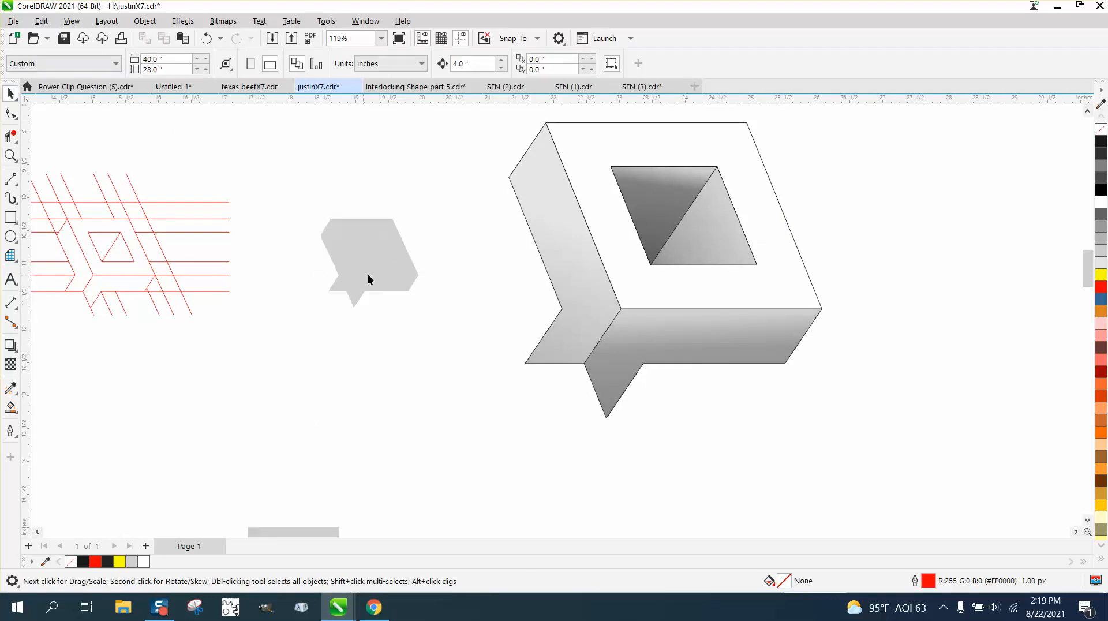
click(383, 281)
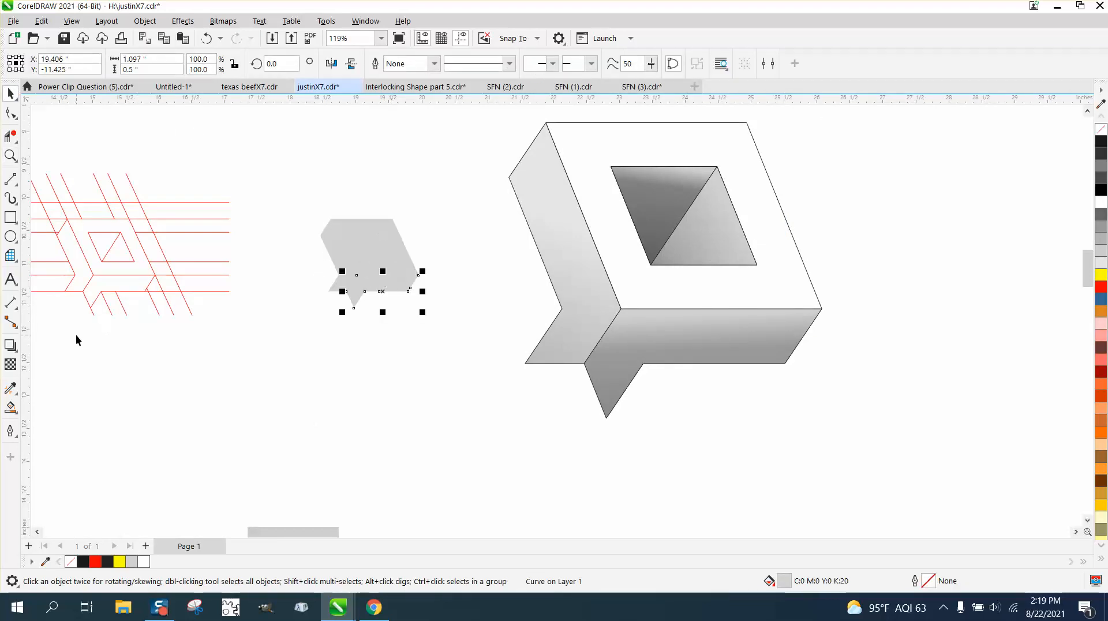
click(18, 413)
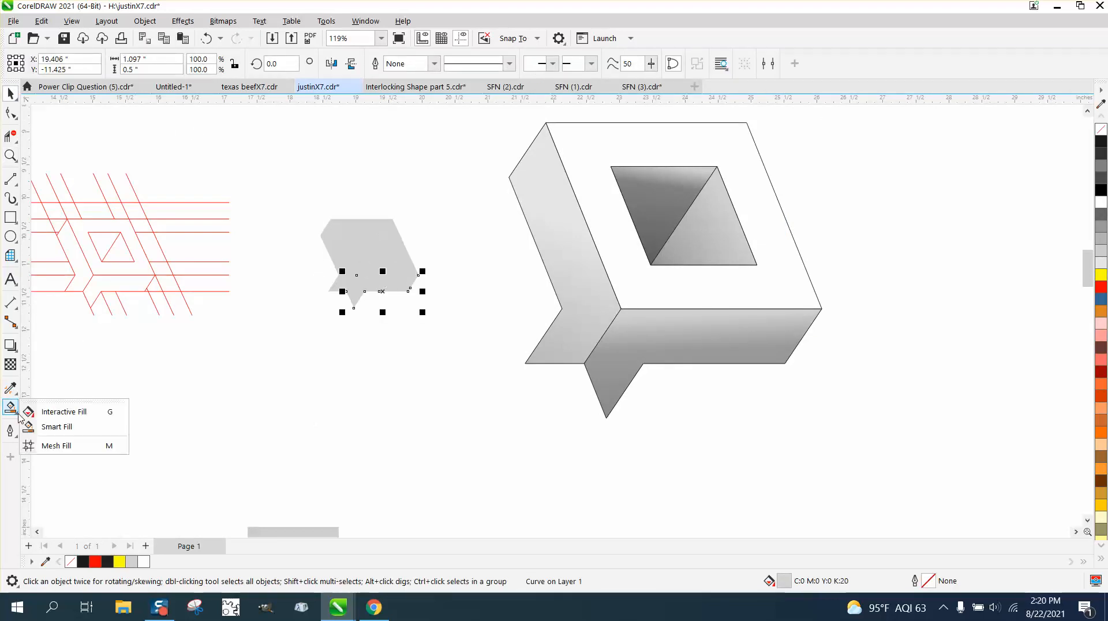
click(54, 411)
drag(386, 274, 372, 319)
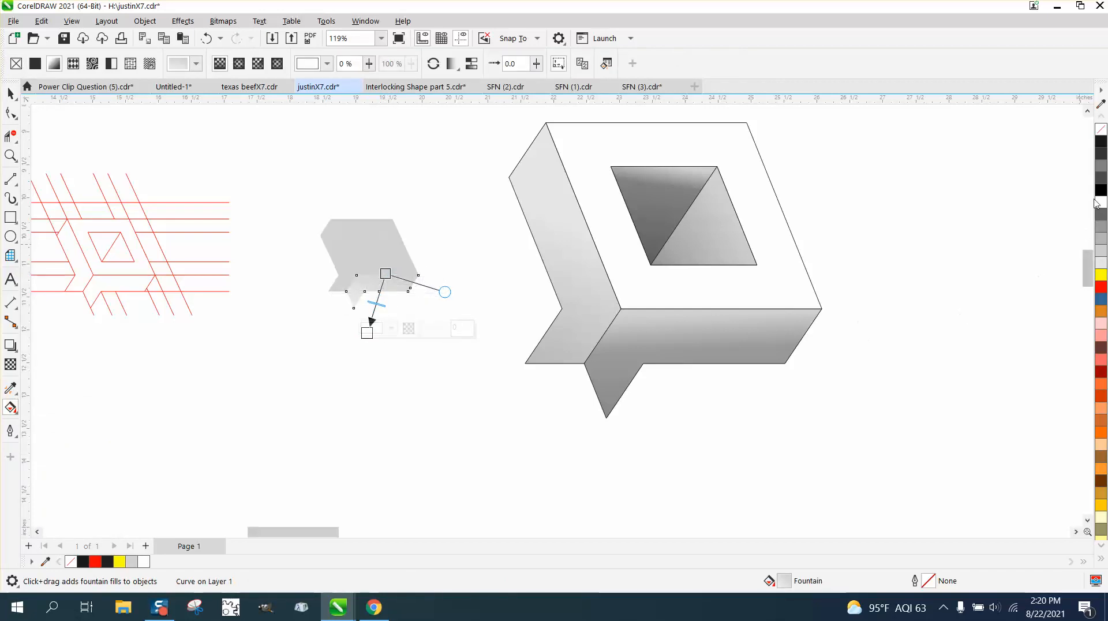
- Set the lower face's fountain fill end colour to dark grey, and adjust the fill's skew and midpoint
click(368, 333)
drag(444, 292, 453, 277)
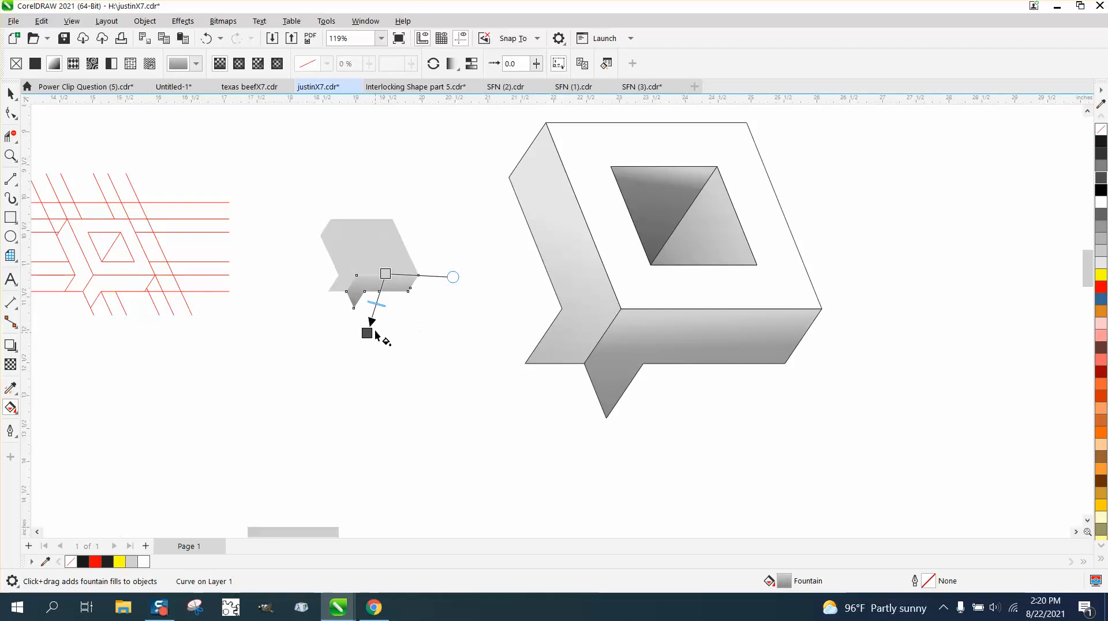
mouse_move(376, 304)
mouse_down()
mouse_move(380, 312)
mouse_move(382, 299)
mouse_up()
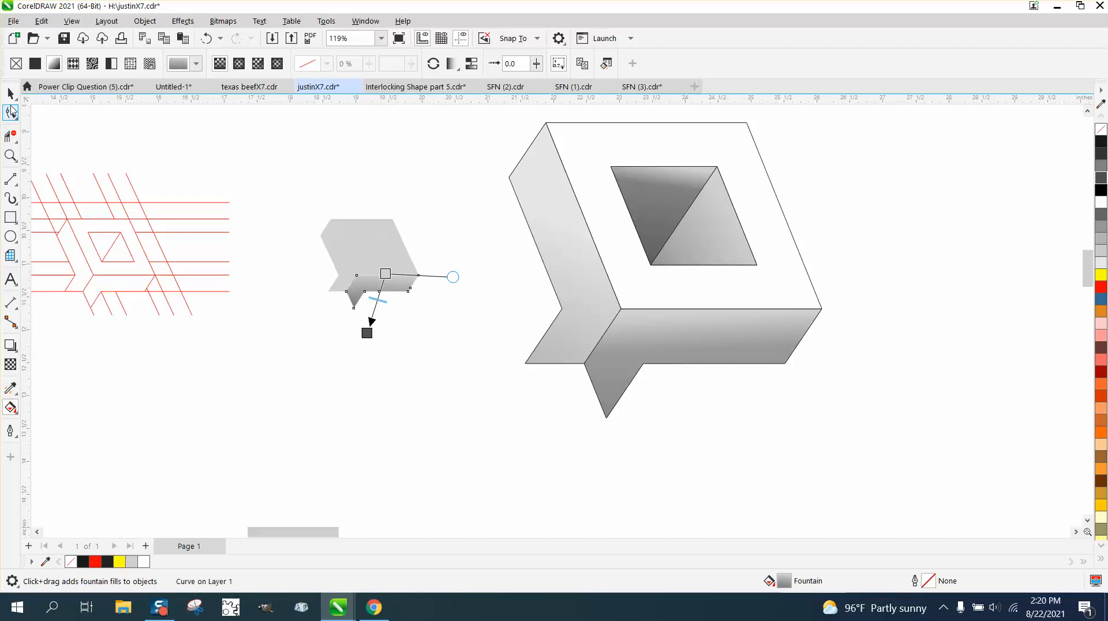
key(space)
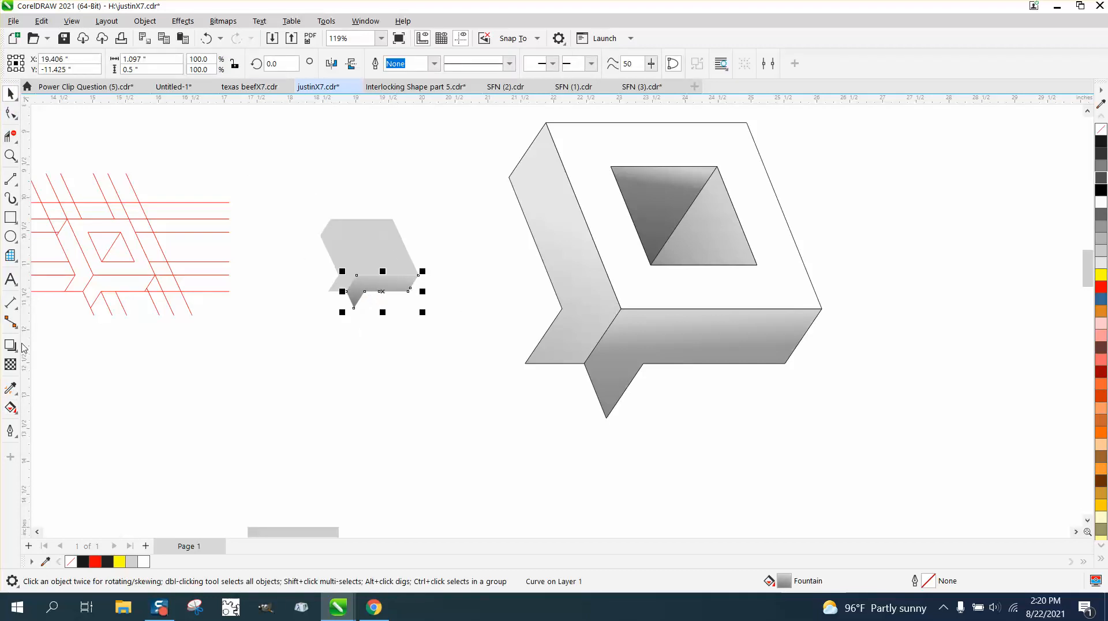
click(14, 391)
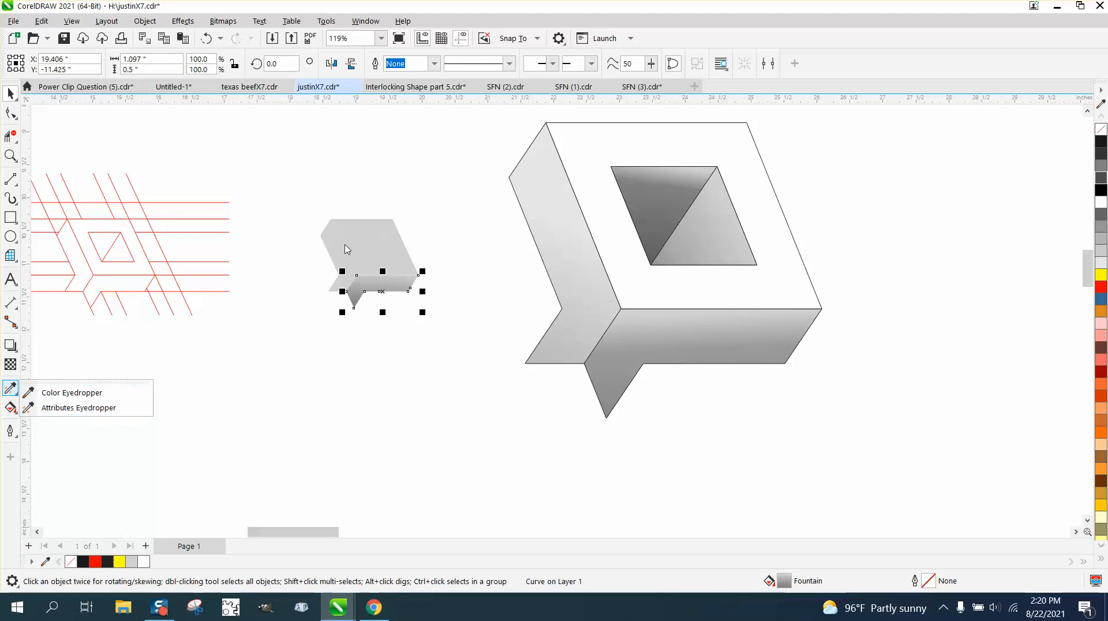
- Apply a linear fountain fill from grey to white on the small shape's left face, running diagonally down and outward
click(11, 94)
click(74, 123)
click(333, 253)
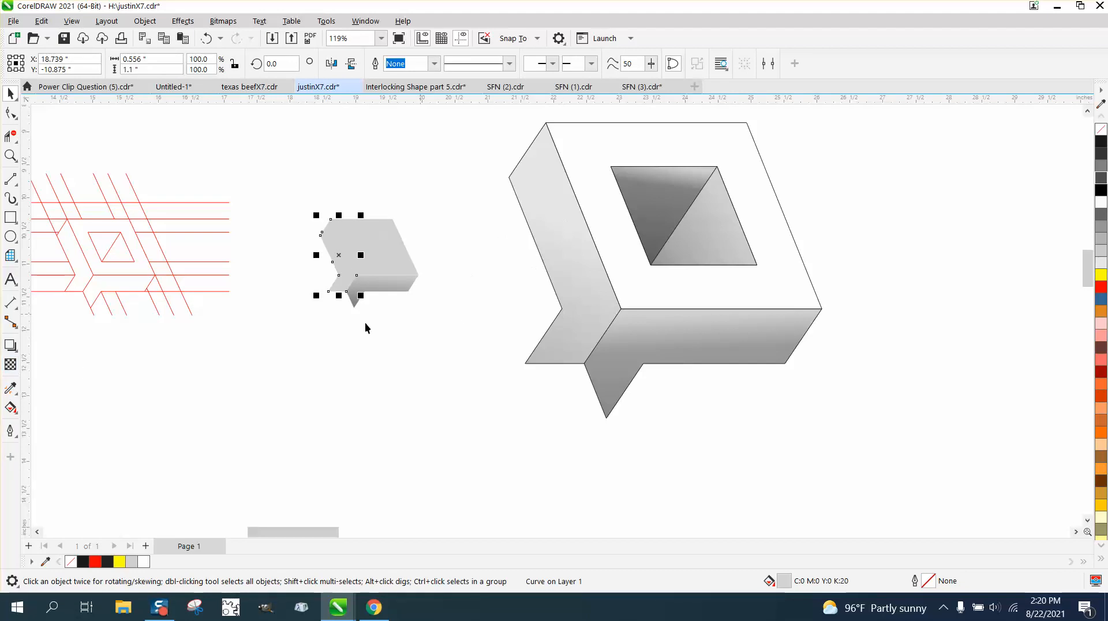
click(17, 417)
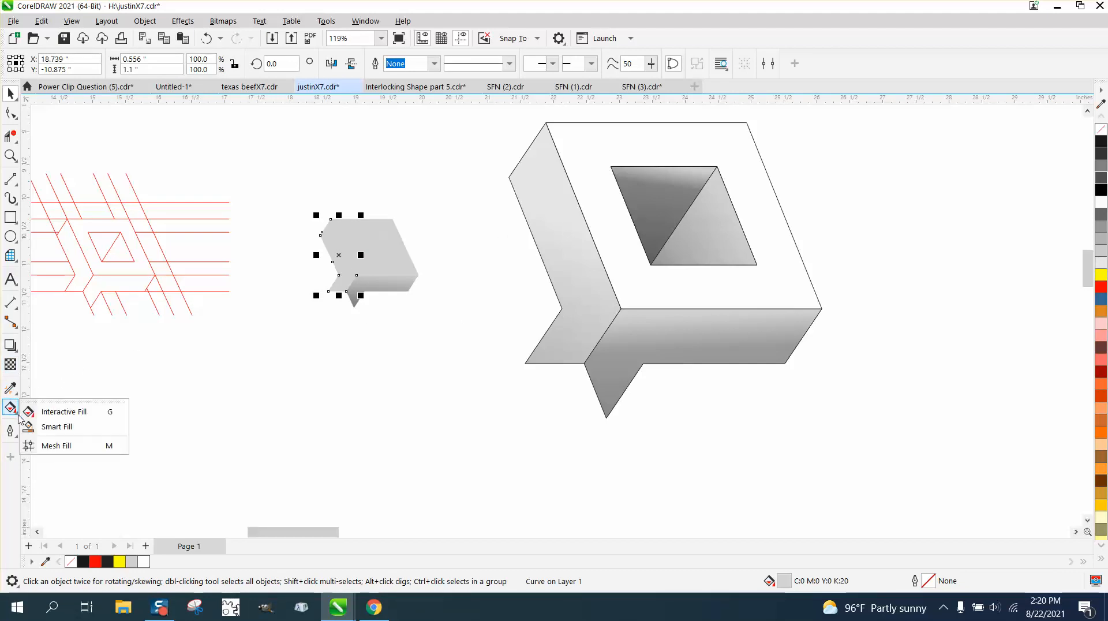
click(79, 412)
drag(341, 246, 314, 275)
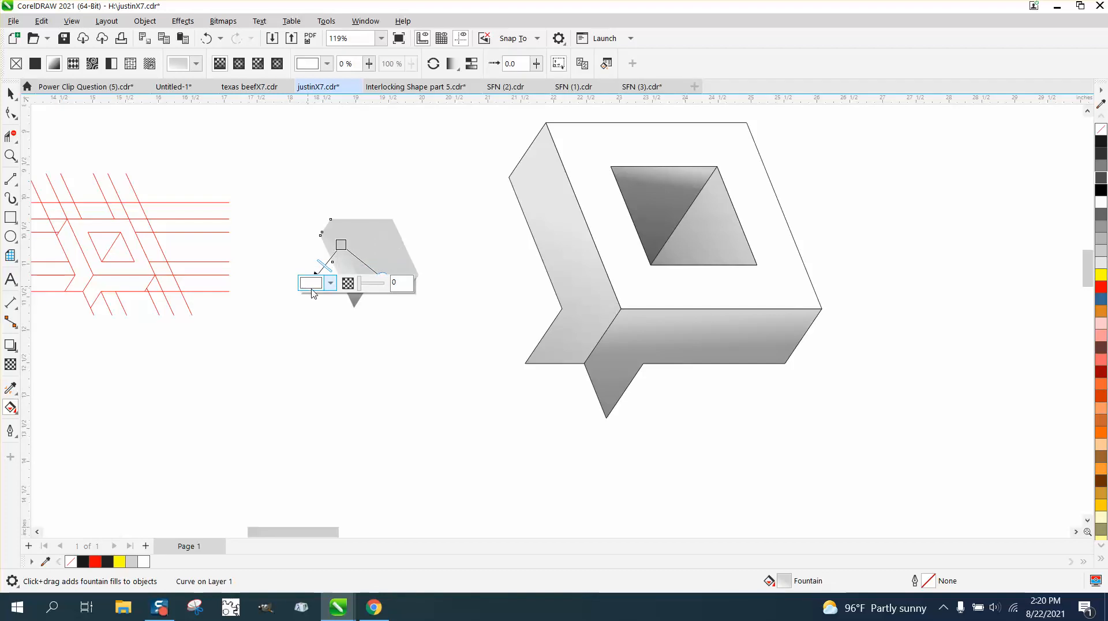
- Lengthen the left face's fountain fill at both ends and shift its midpoint toward the white end
drag(341, 244, 351, 232)
drag(307, 286, 302, 307)
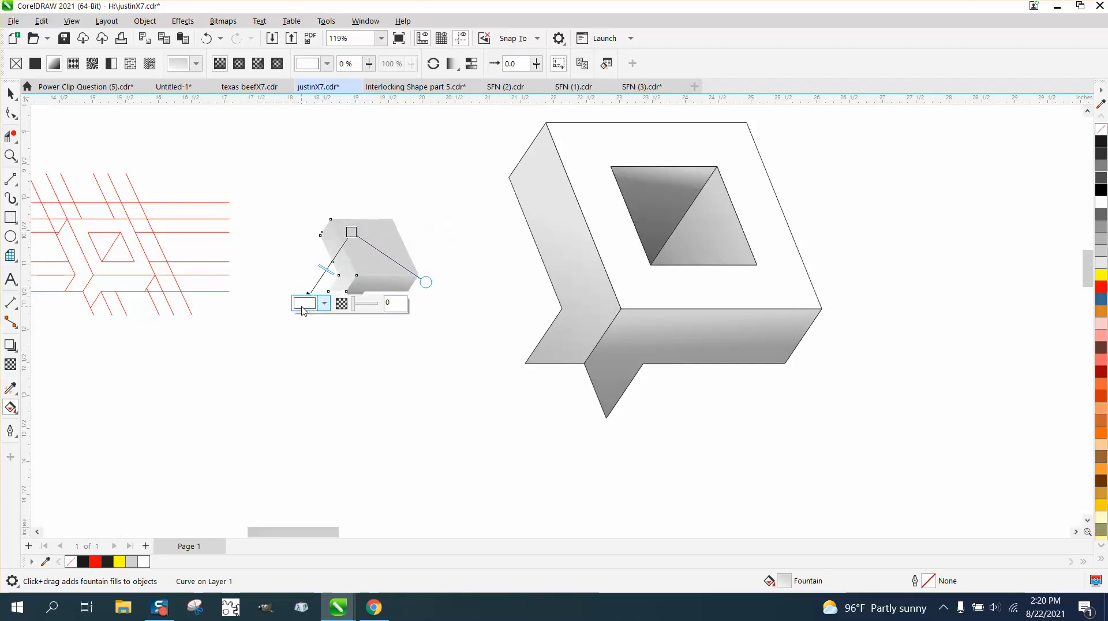
drag(326, 269, 324, 284)
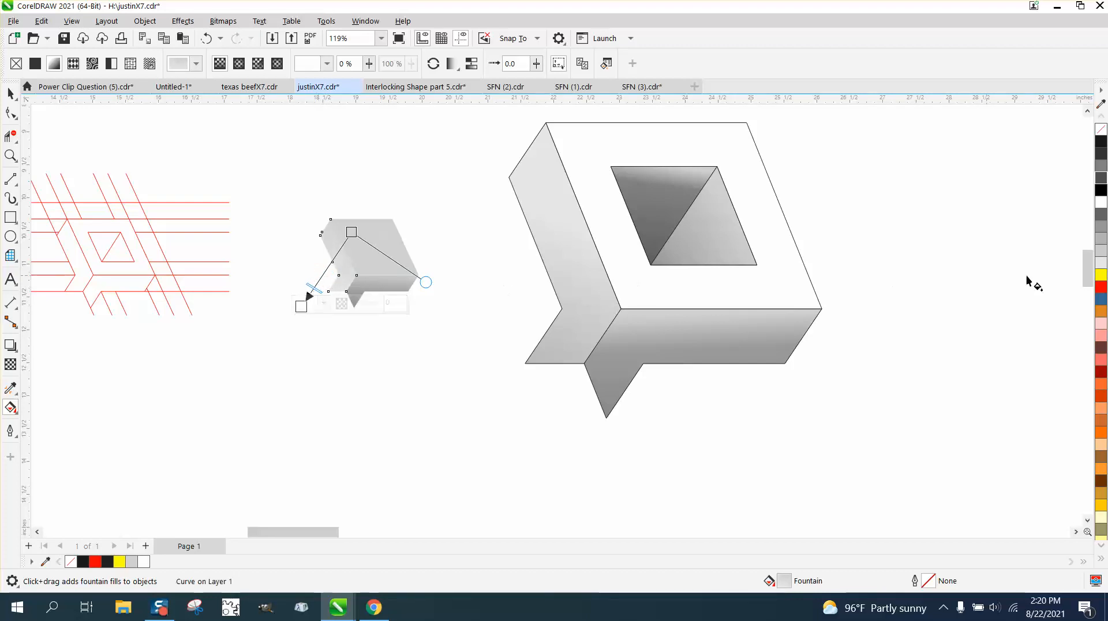
- Set the left face's fountain fill end colour to light grey, extend its start beyond the shape's upper edge, and shift its midpoint
drag(1103, 263, 301, 306)
drag(352, 232, 363, 208)
drag(321, 281, 327, 273)
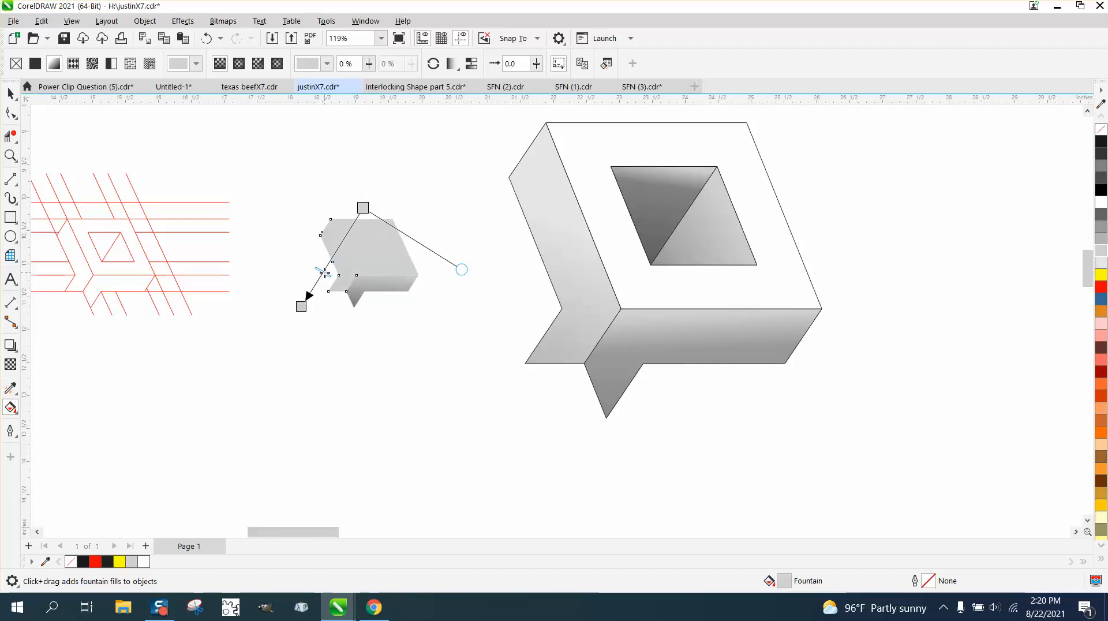
drag(322, 272, 316, 284)
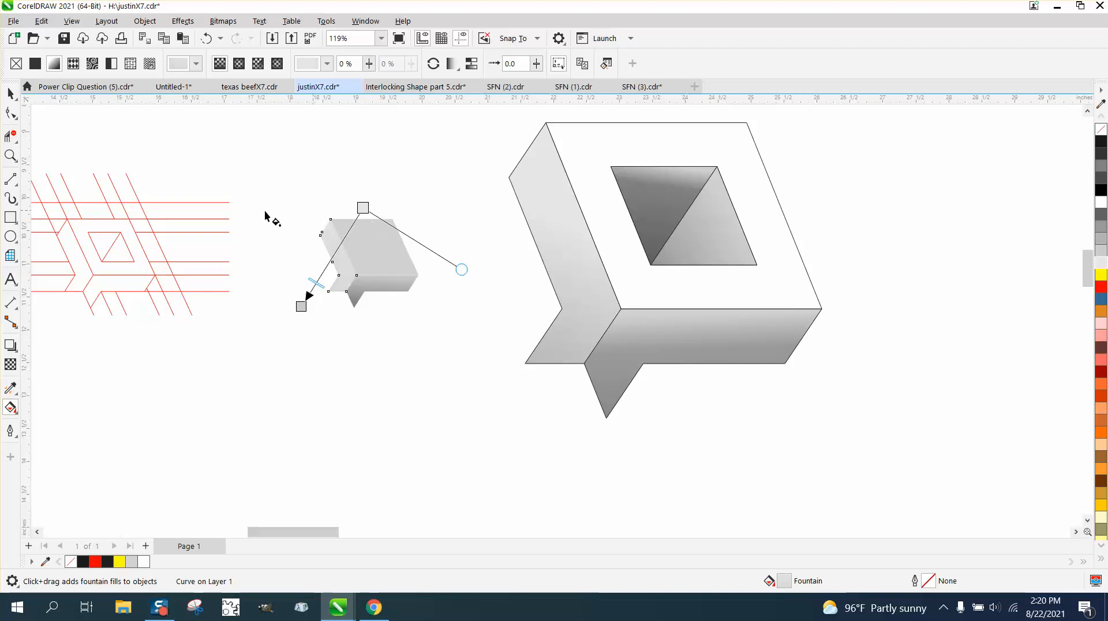
- Fill the small shape's top face with white
click(12, 94)
click(401, 227)
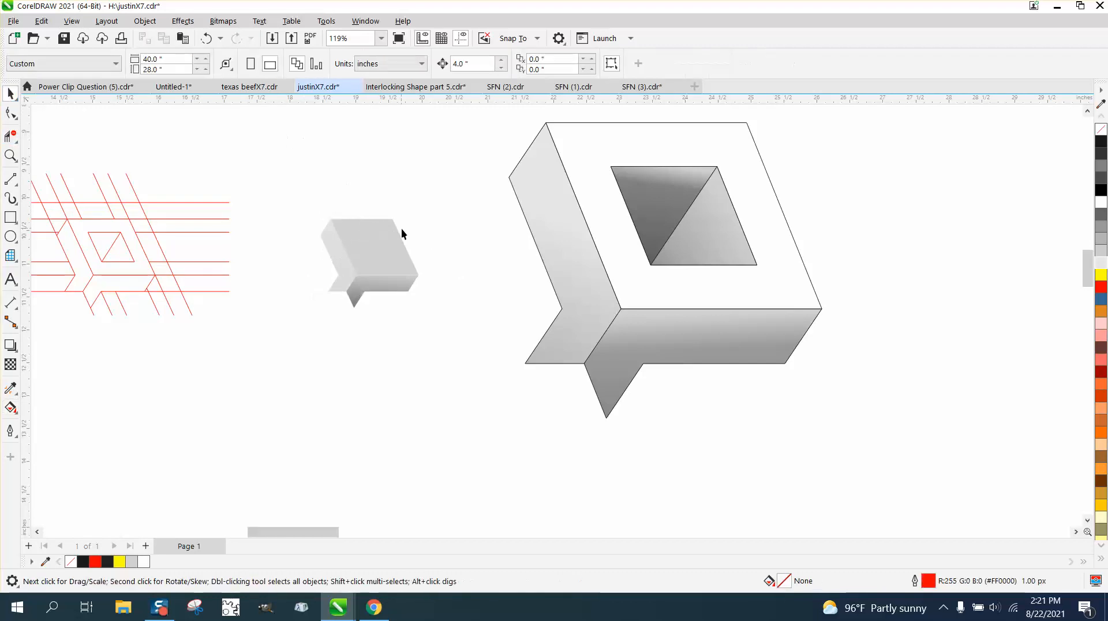
click(392, 227)
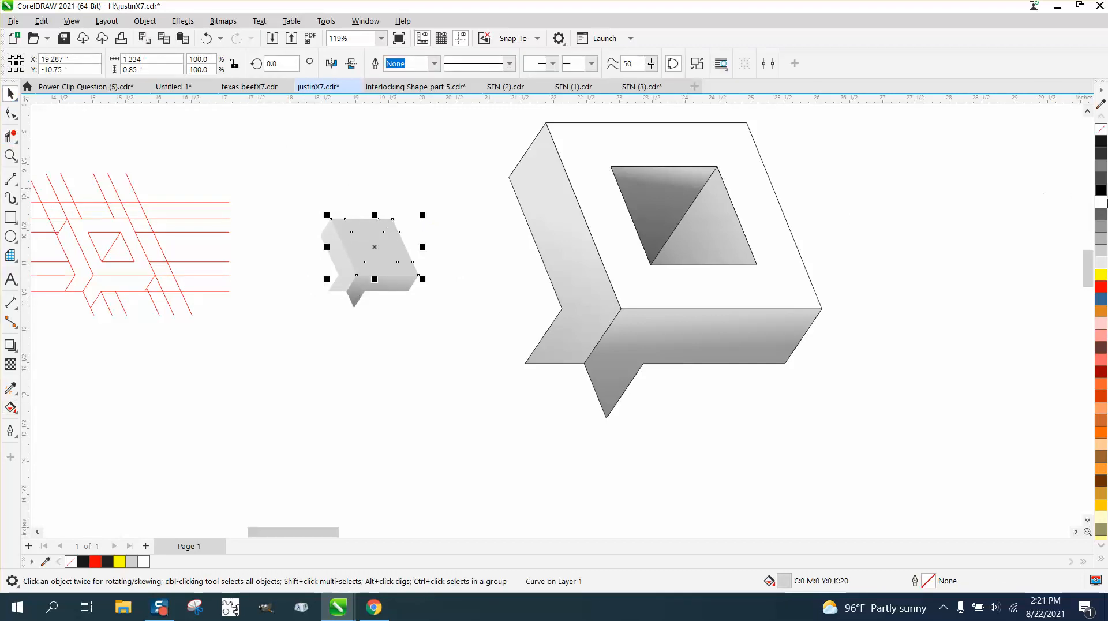
click(1102, 203)
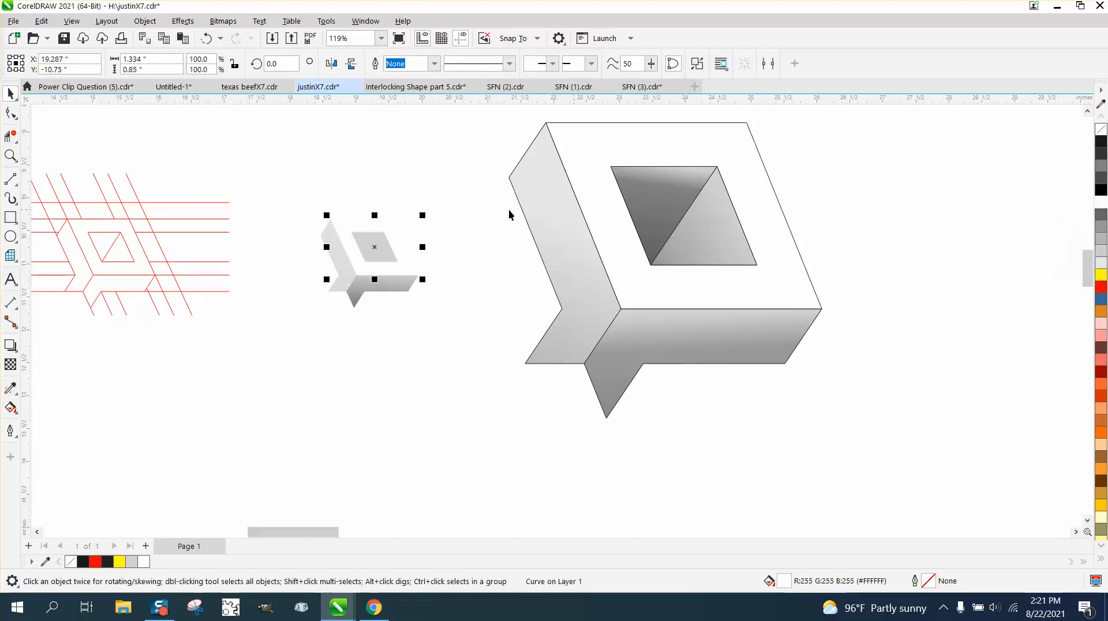
click(458, 231)
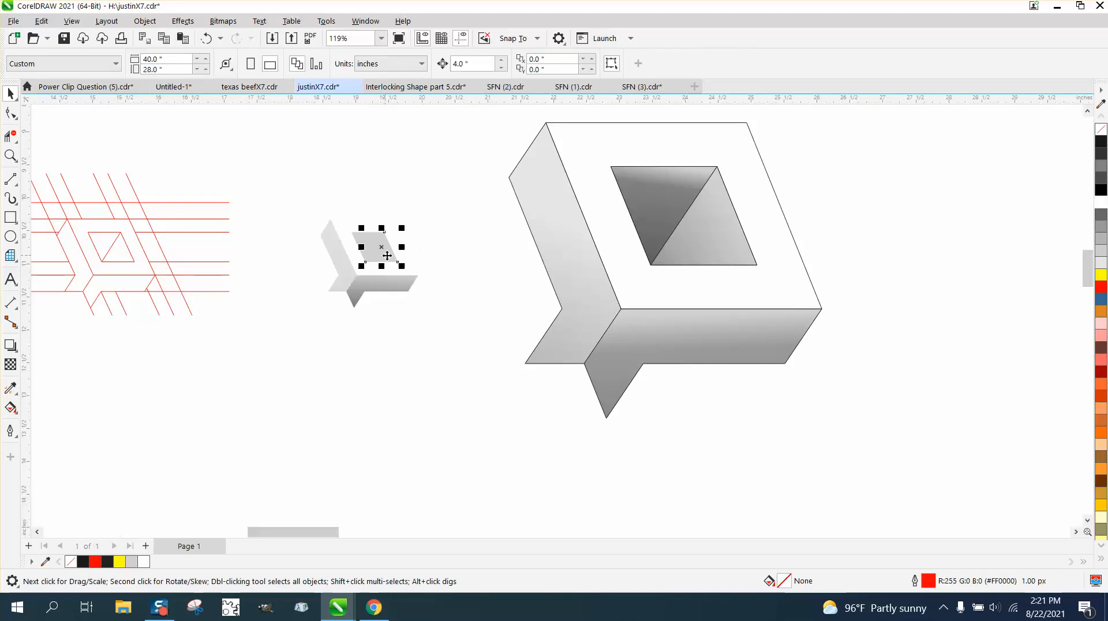
- Apply a linear fountain fill from grey to white on the hole's right triangle, running diagonally down-left, and extend its start outward
click(19, 416)
click(44, 408)
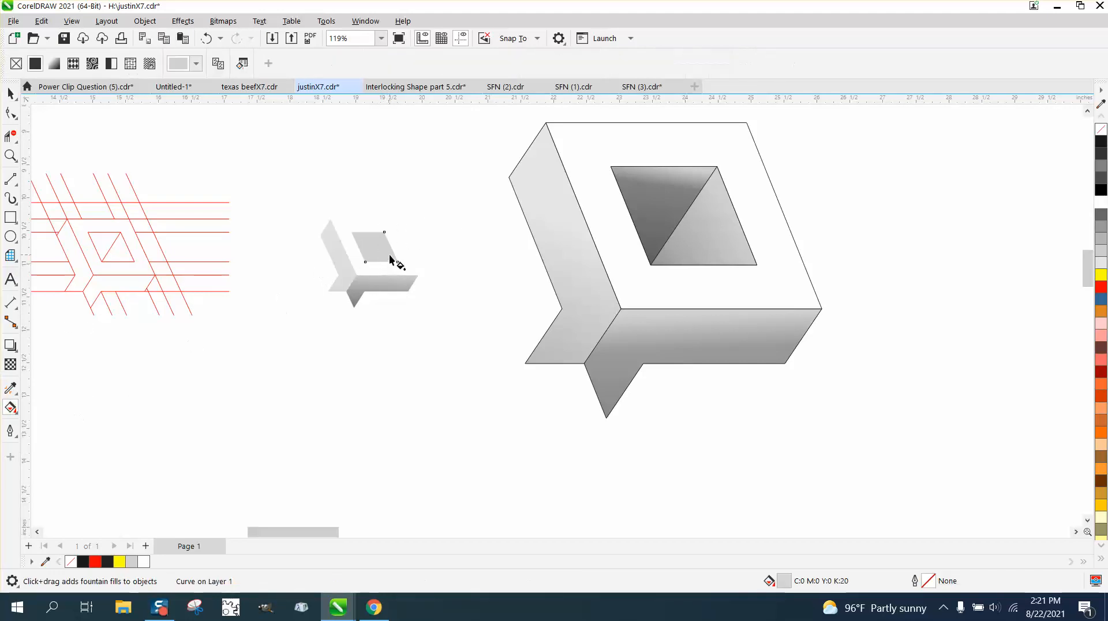
drag(391, 247, 359, 287)
drag(391, 247, 401, 237)
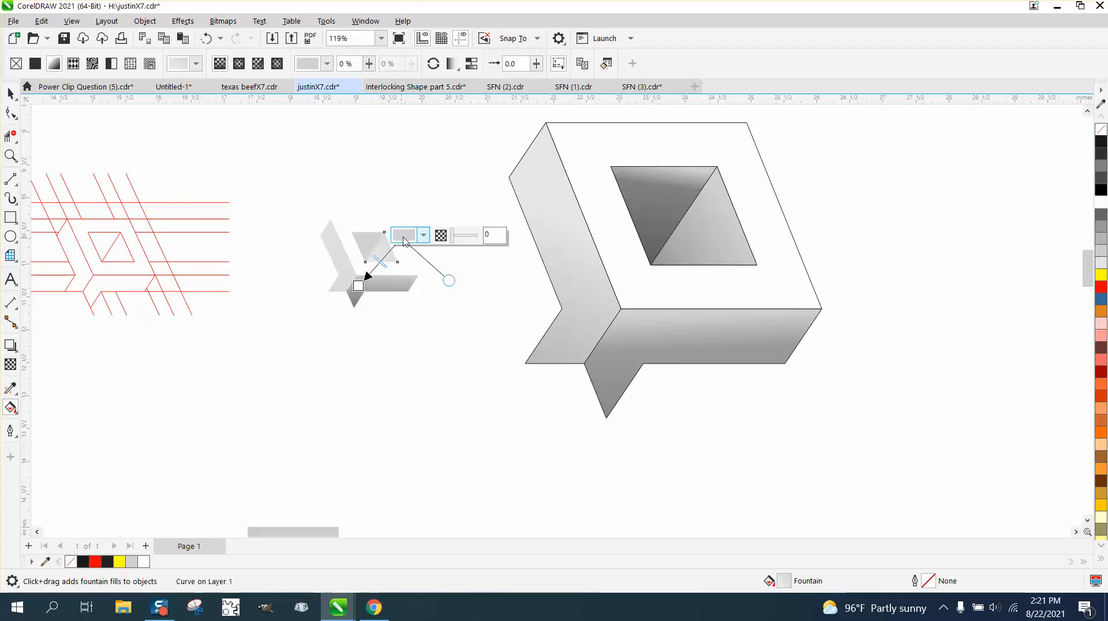
click(11, 93)
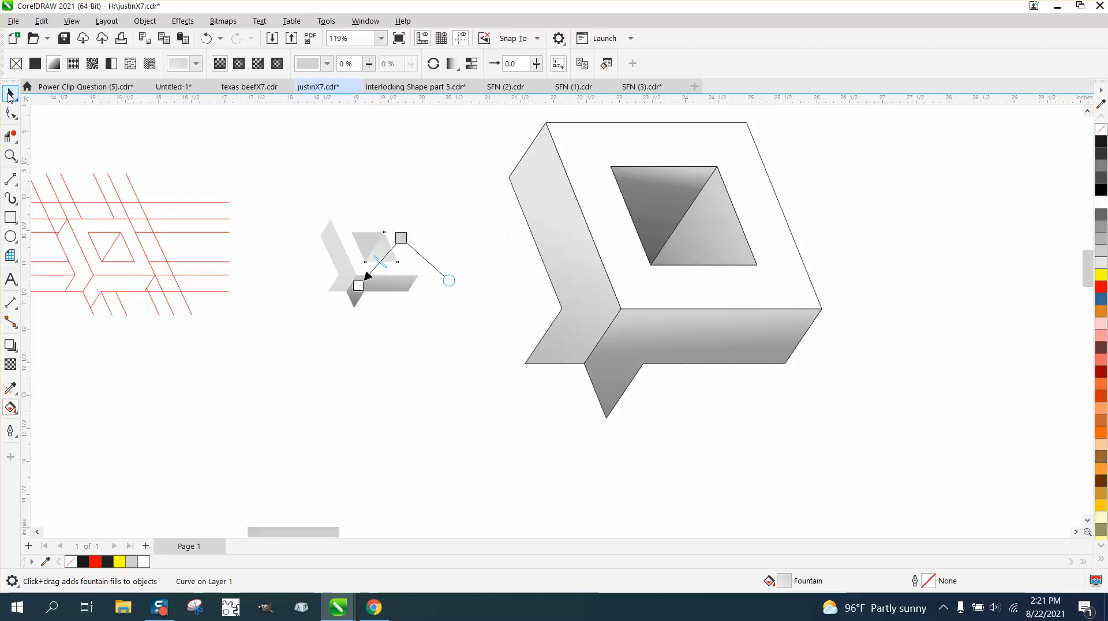
click(252, 194)
- Apply a linear fountain fill on the hole's left triangle, running from its upper edge to below the shape and ending in dark grey
click(366, 242)
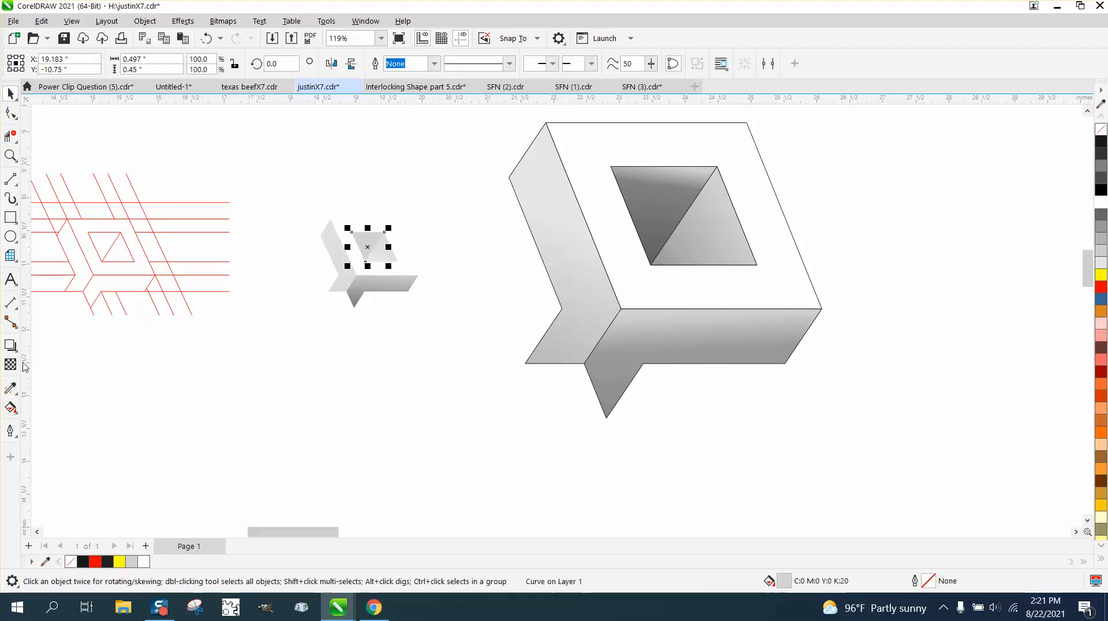
click(10, 407)
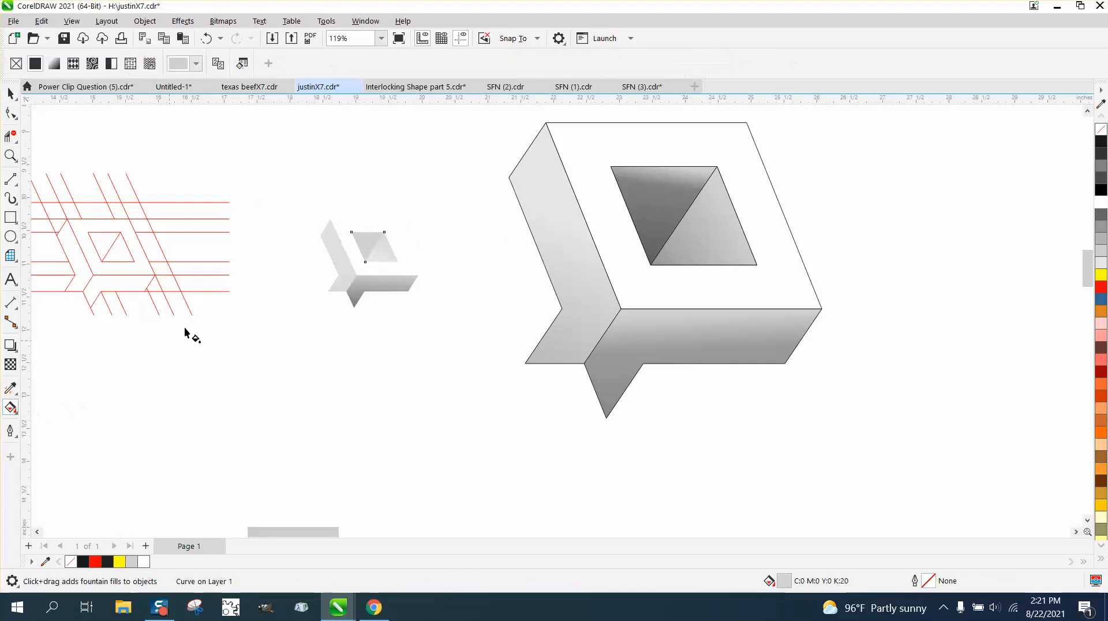
drag(368, 234, 342, 306)
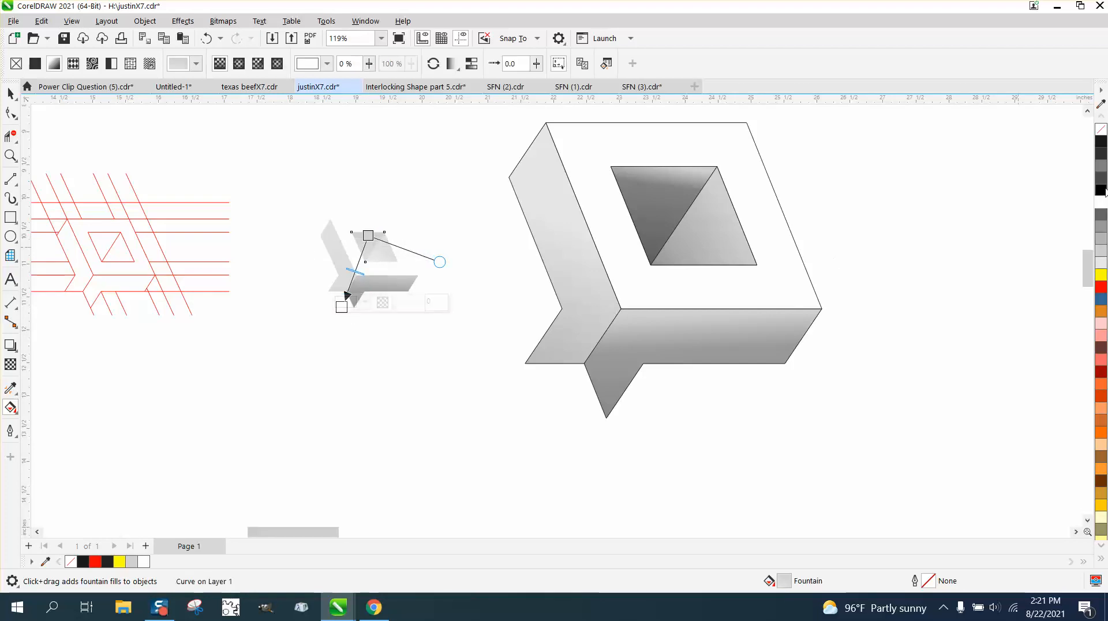
drag(369, 335, 341, 307)
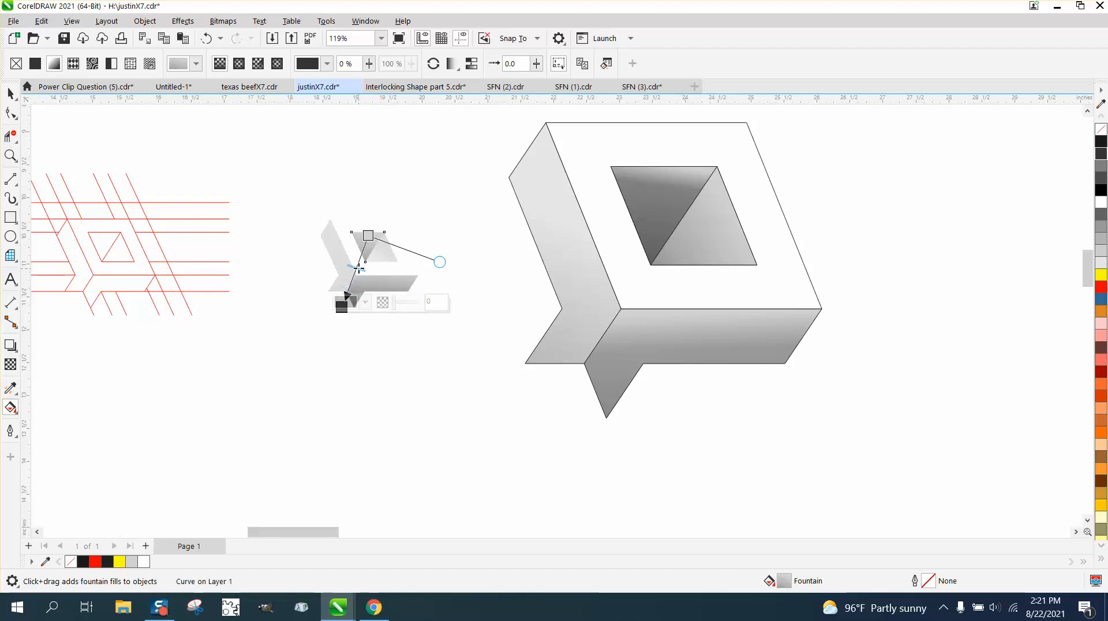
key(space)
click(202, 154)
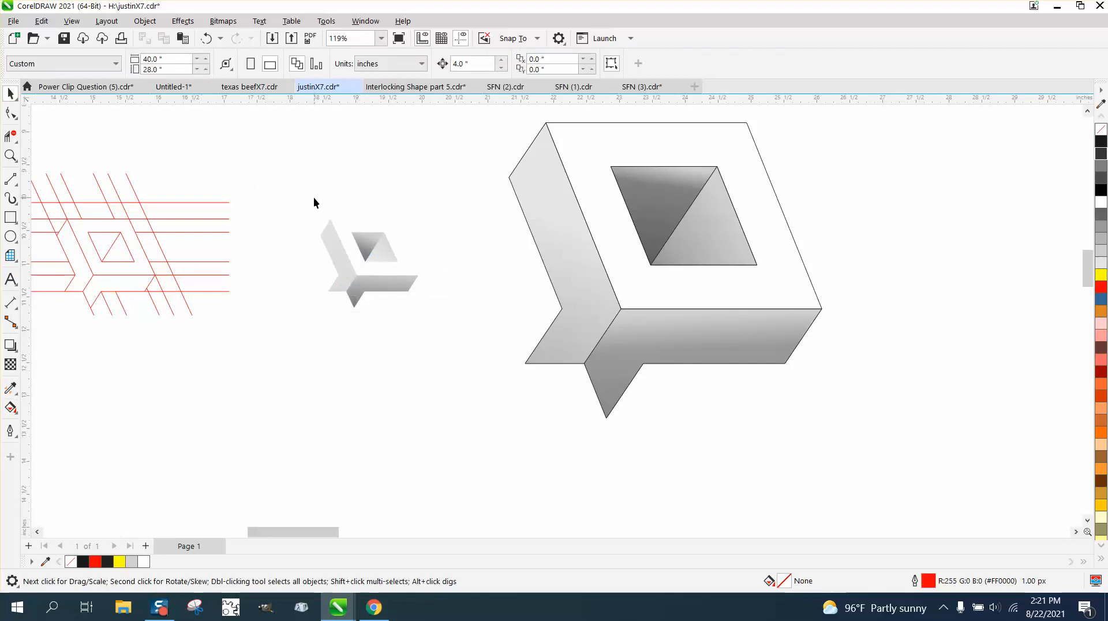
- Group the five faces of the small shape
drag(462, 328, 464, 328)
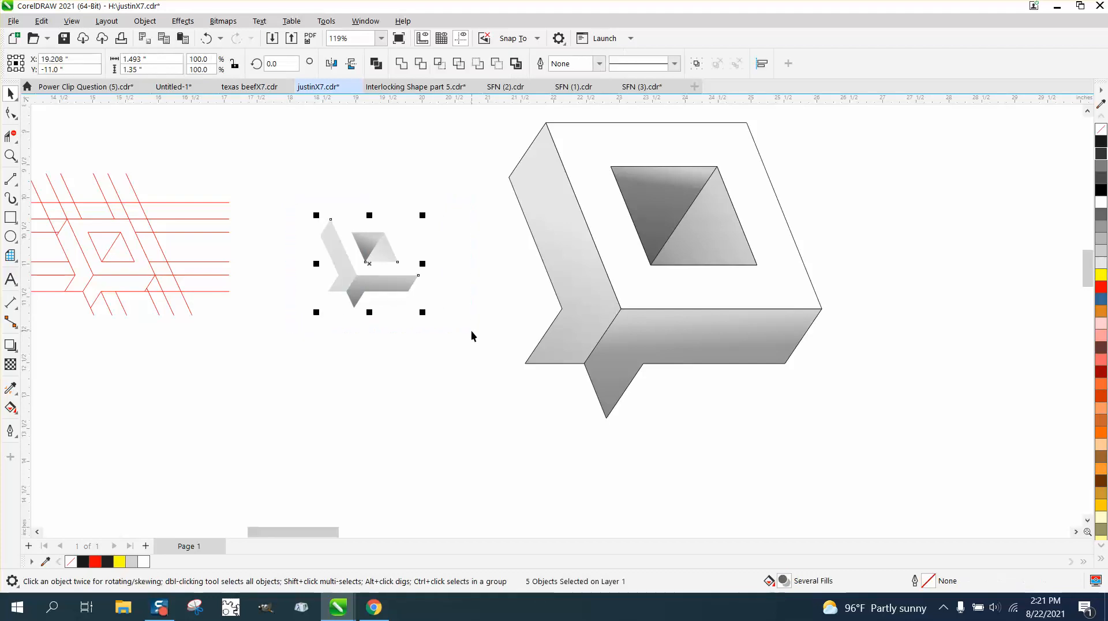
key(ctrl+g)
- Delete the large shaded reference shape
scroll(471, 330, down, 1)
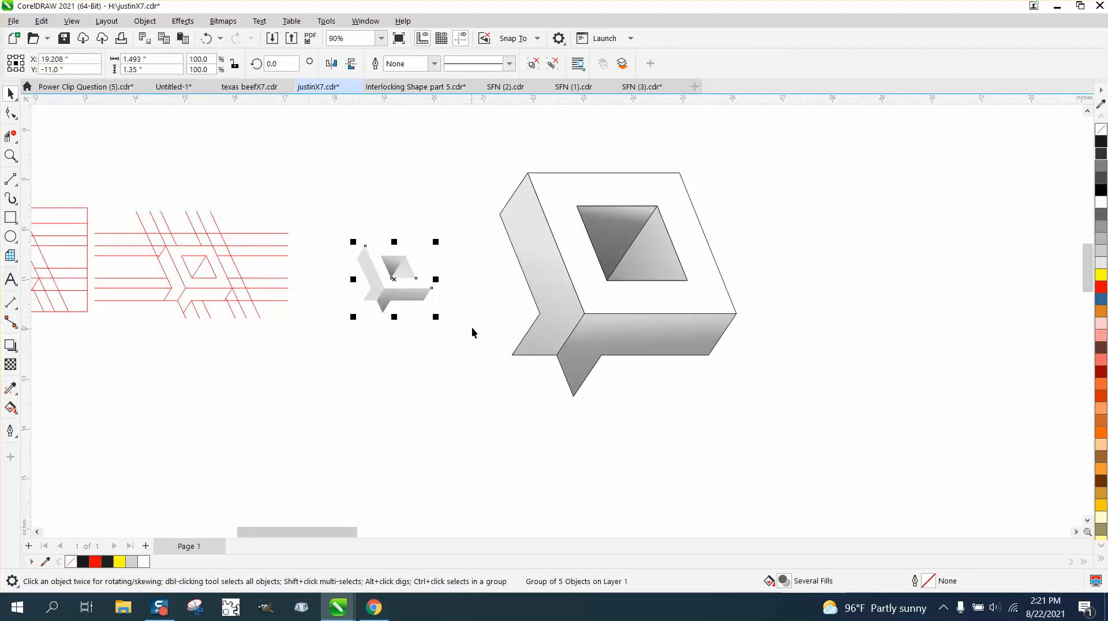
drag(486, 153, 550, 241)
drag(812, 423, 812, 423)
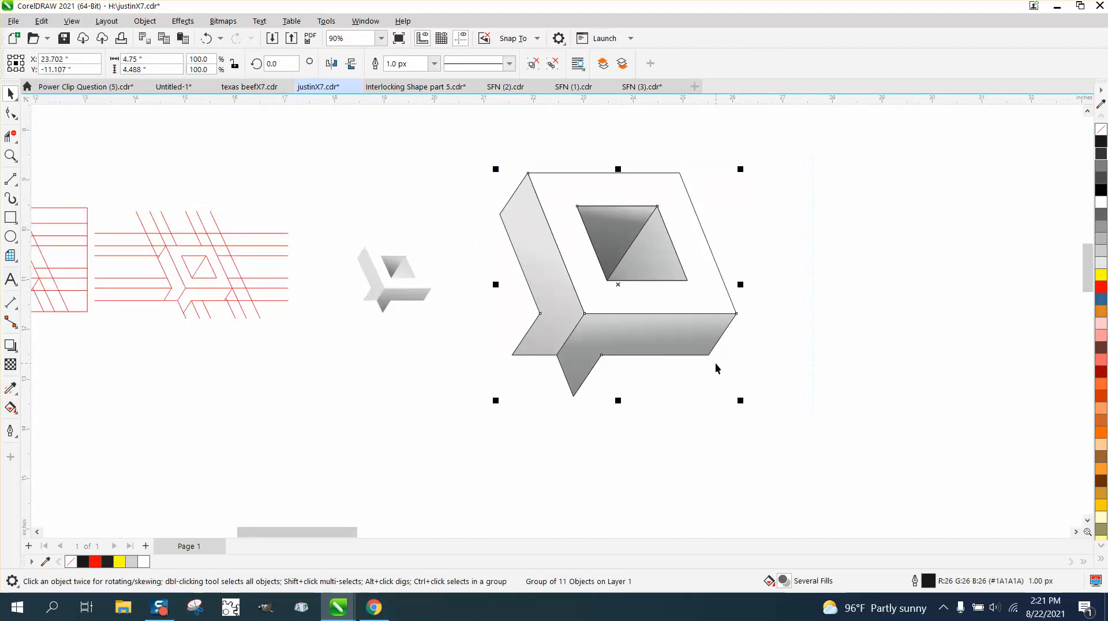
key(XF86Calculator)
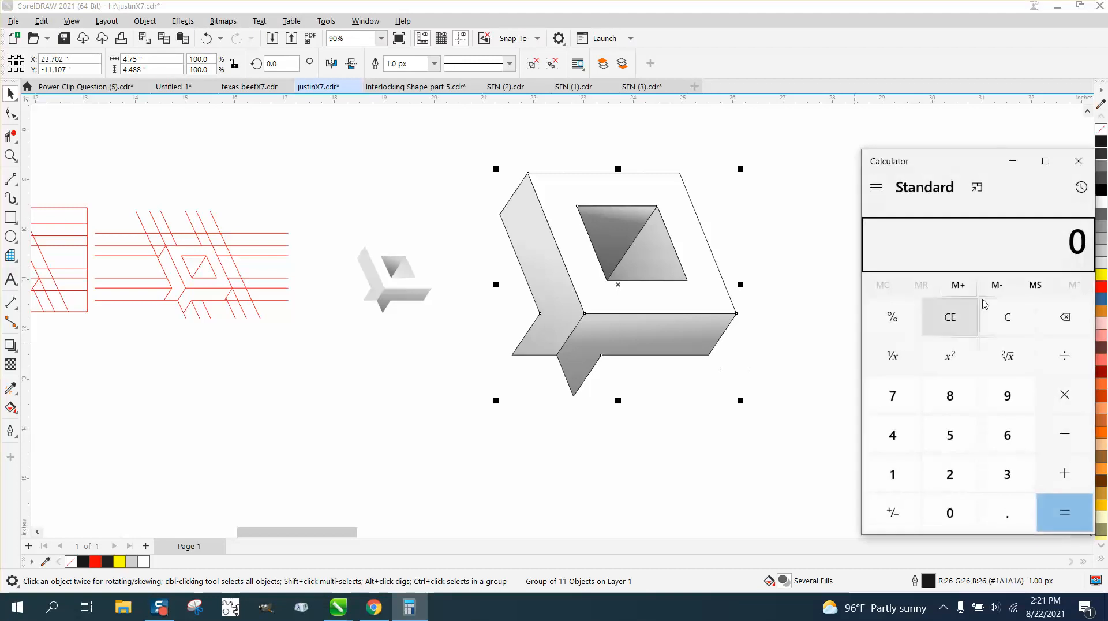
click(1079, 161)
key(Delete)
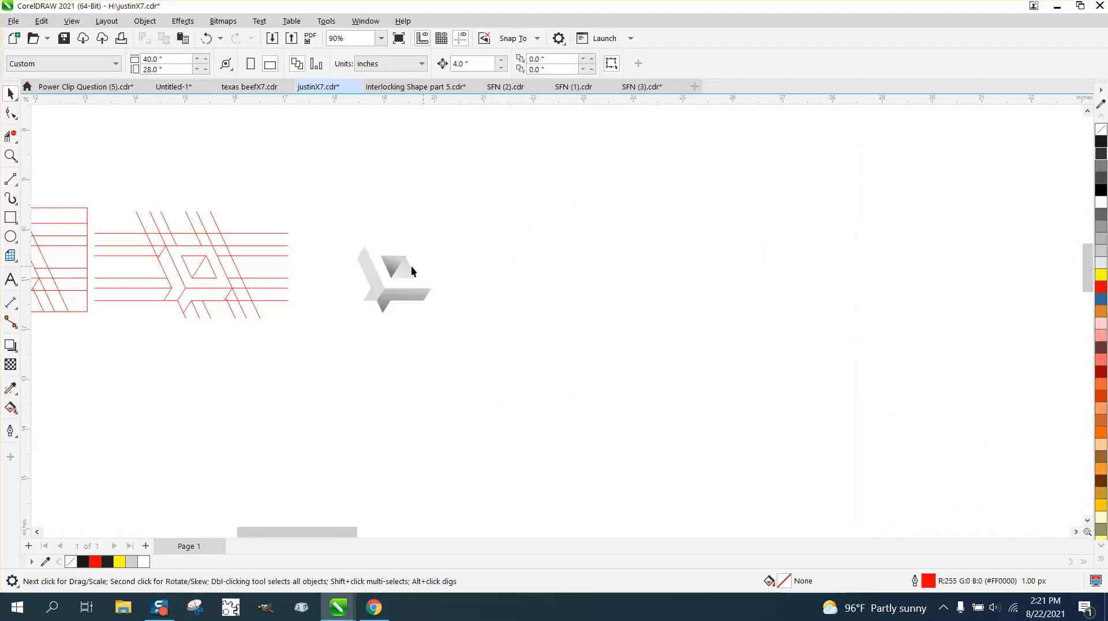
- Give the small grouped shape a near-black outline (R26 G26 B26)
drag(485, 328, 485, 328)
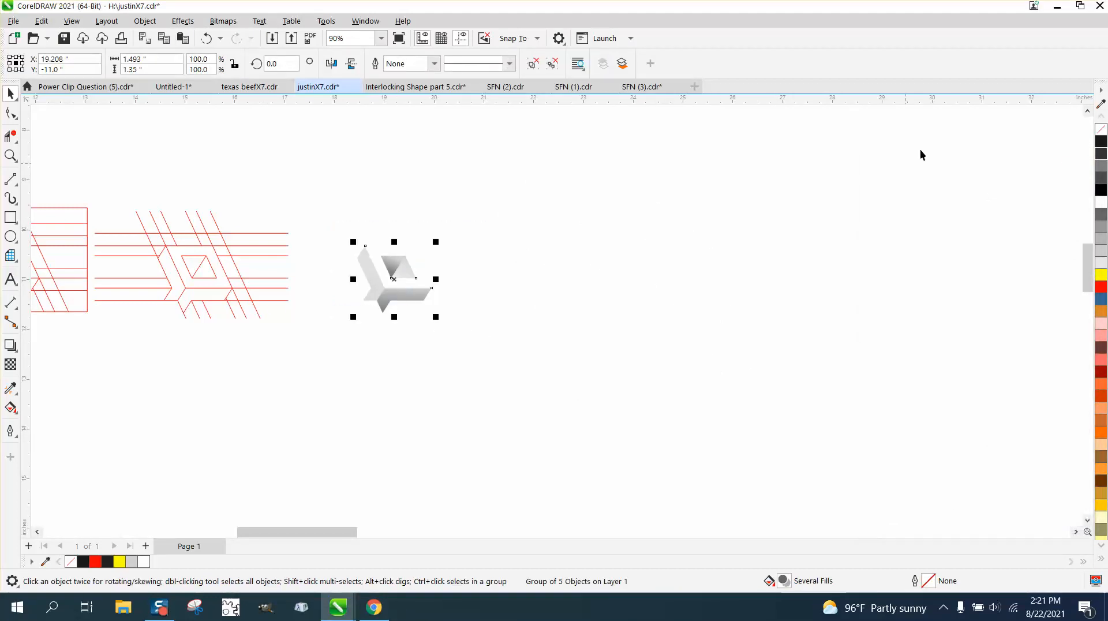
right_click(1102, 142)
- Dimension the horizontal distance from the left face's inner notch corner to the front face's upper right corner, placing it below the shape
click(11, 156)
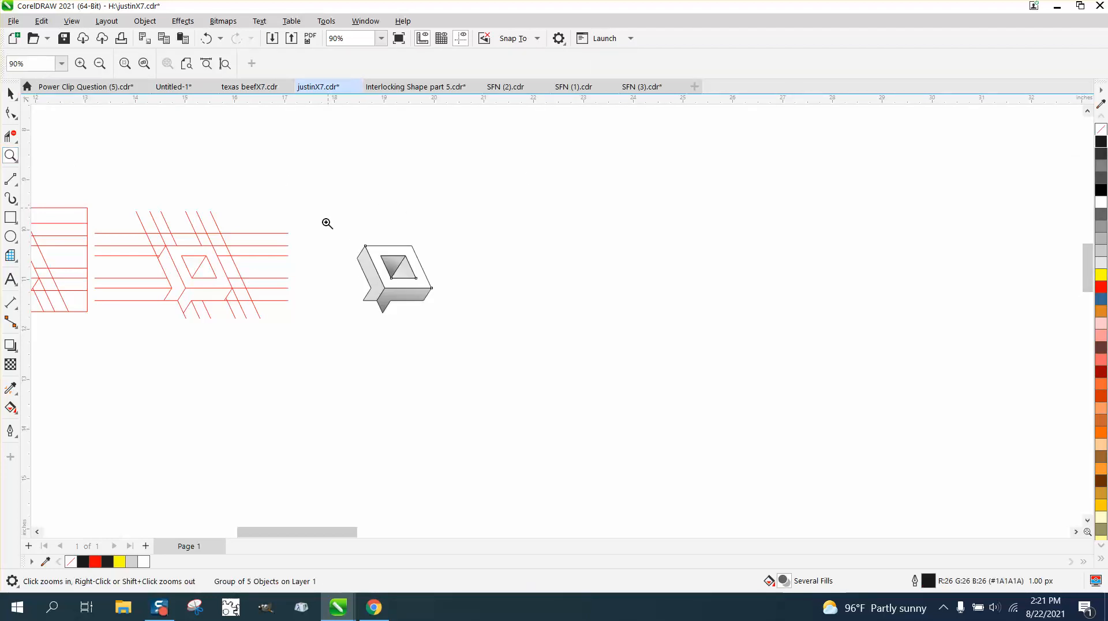
drag(584, 375, 584, 375)
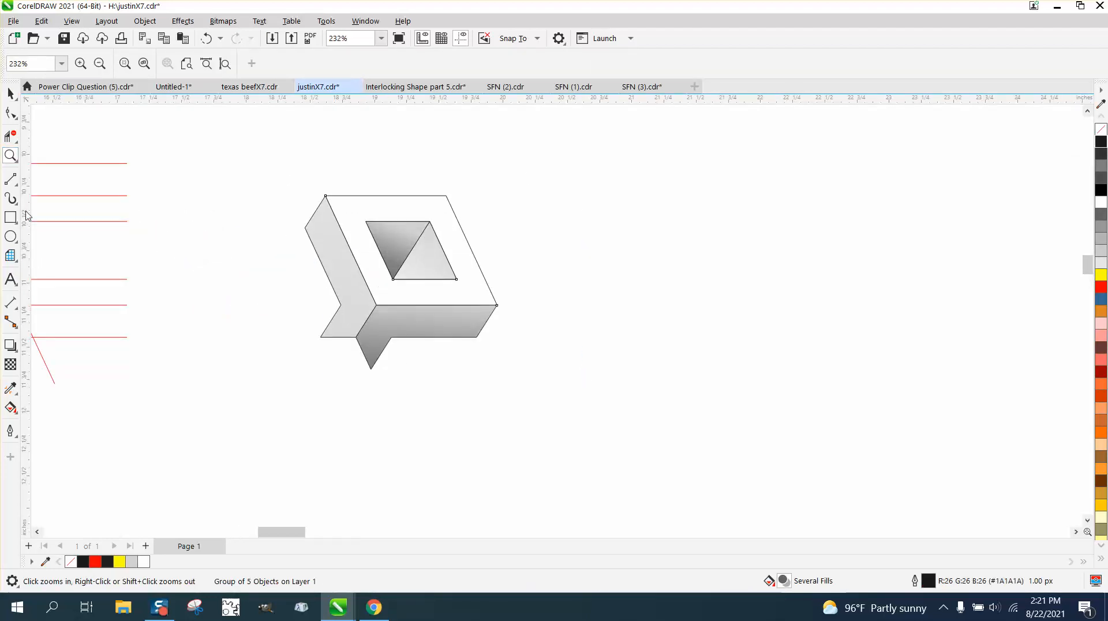
click(10, 302)
click(58, 302)
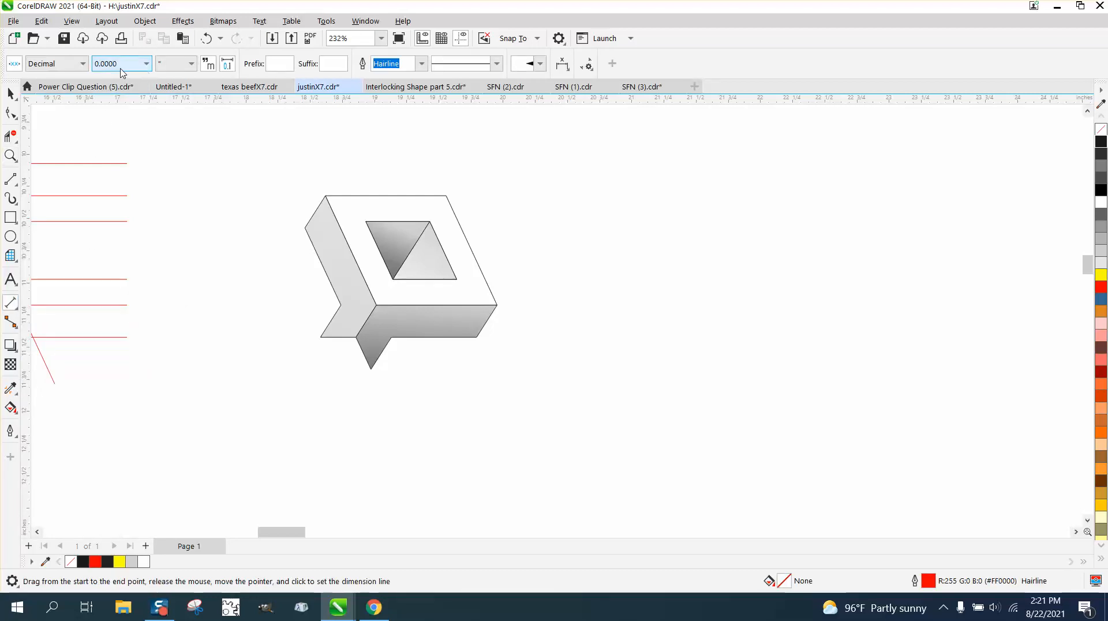
drag(341, 306, 498, 305)
click(499, 375)
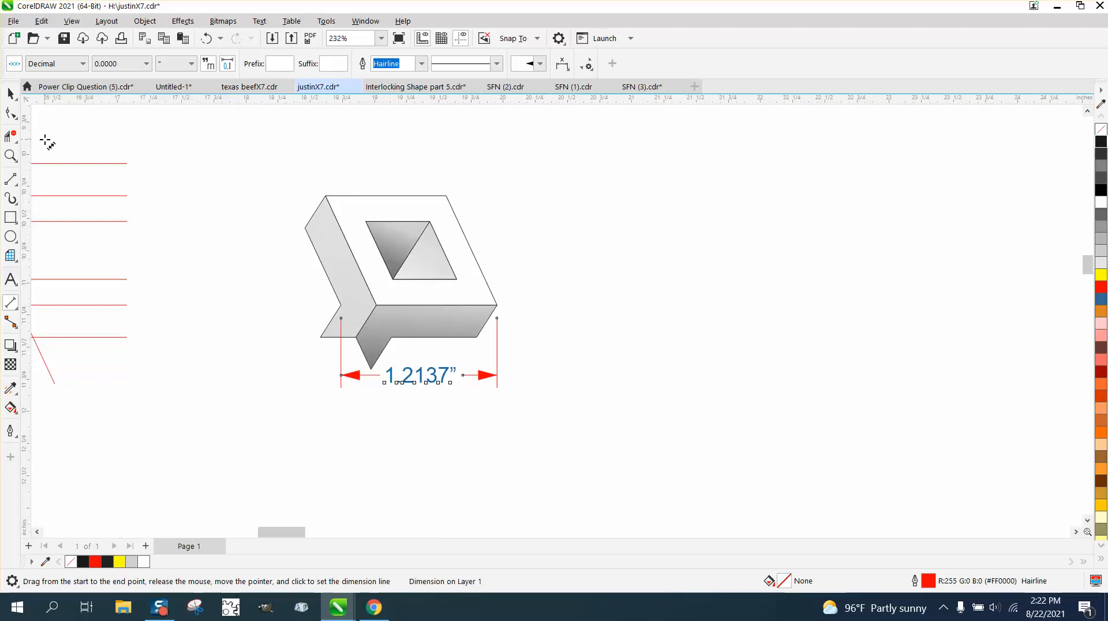
- Set the document's nudge distance to 1.214 inches and delete the dimension below the shape
click(10, 94)
click(170, 134)
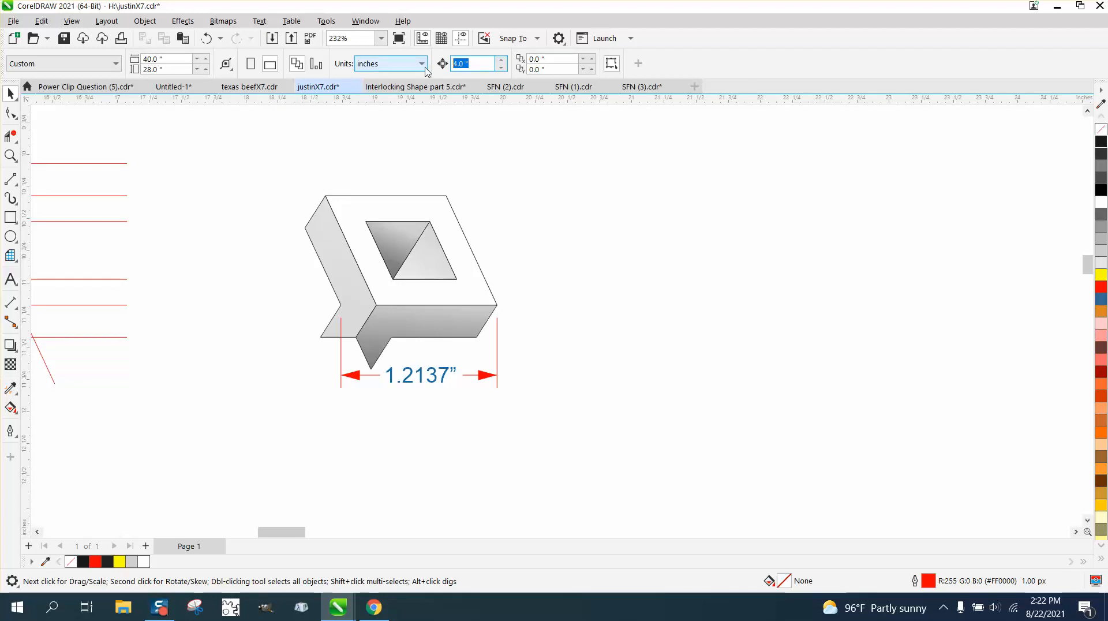
text(1.213)
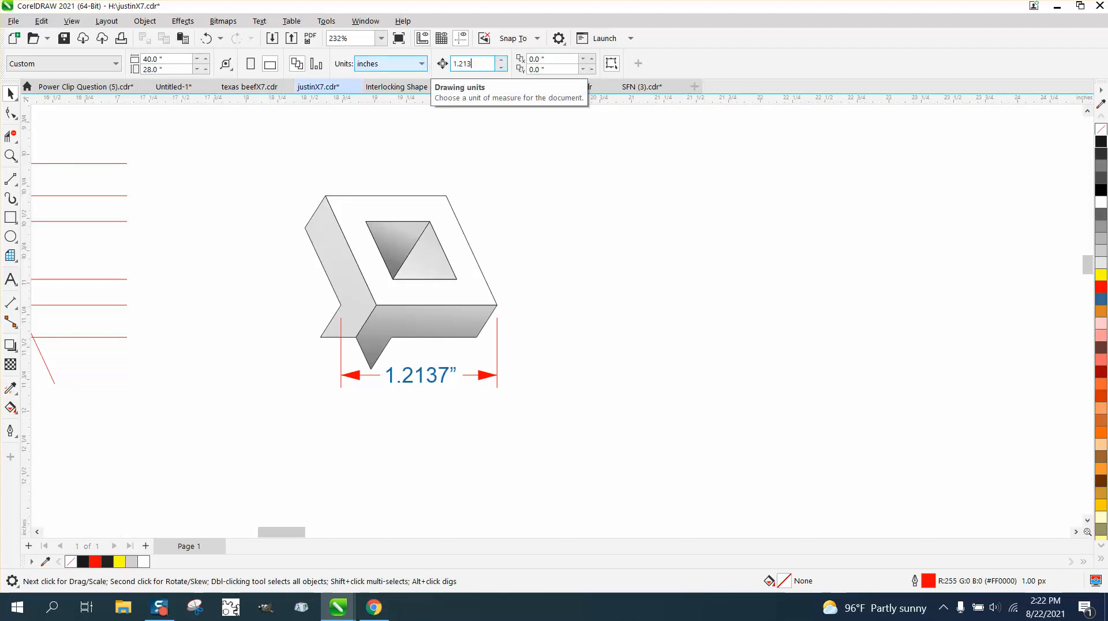
key(Return)
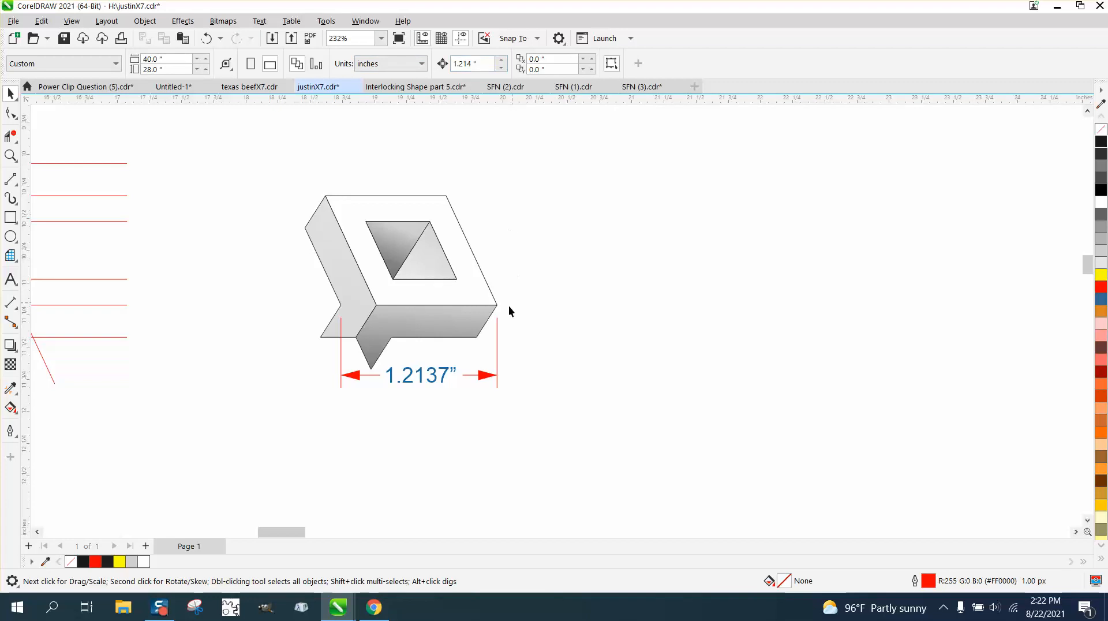
click(443, 380)
key(Delete)
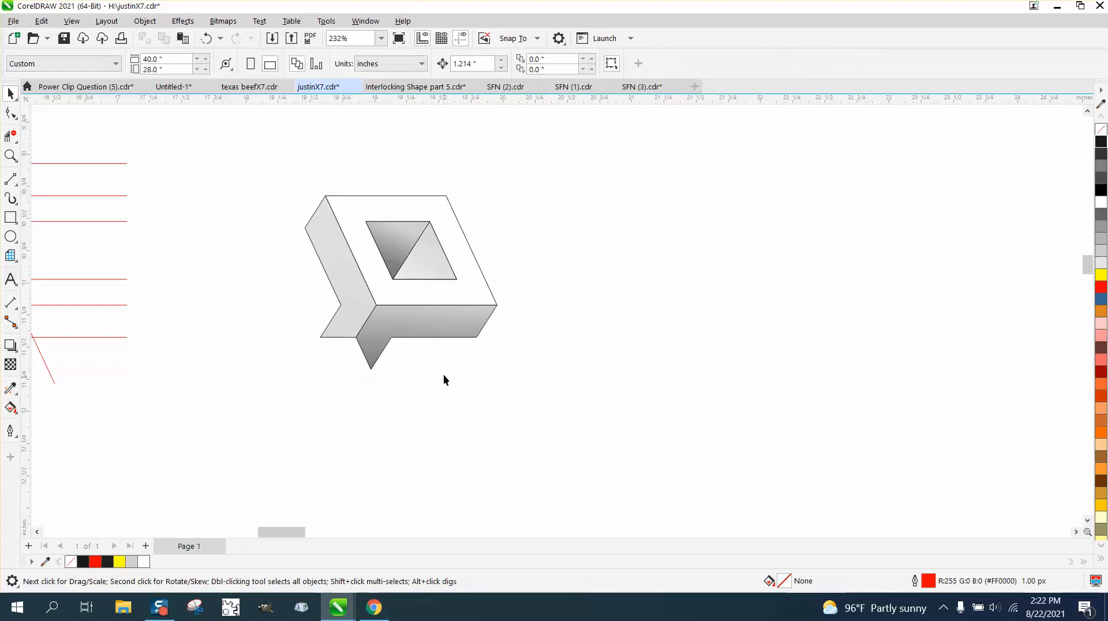
- Duplicate the grouped shape ten times into an interlocking horizontal row, offsetting each copy 1.214 inches to the right
click(450, 327)
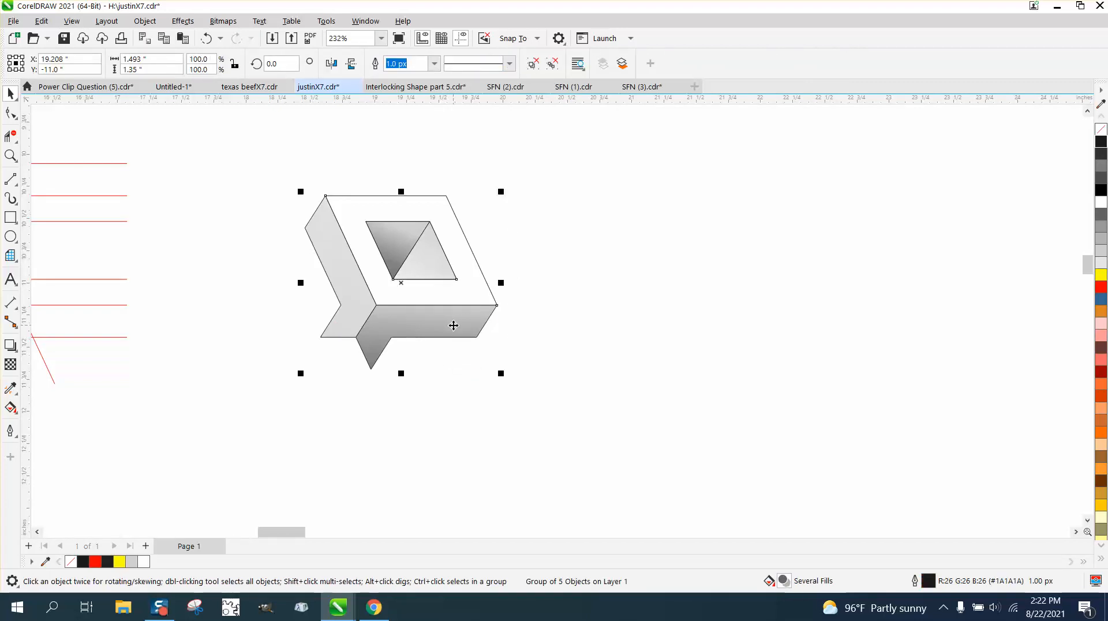
key(ctrl+d)
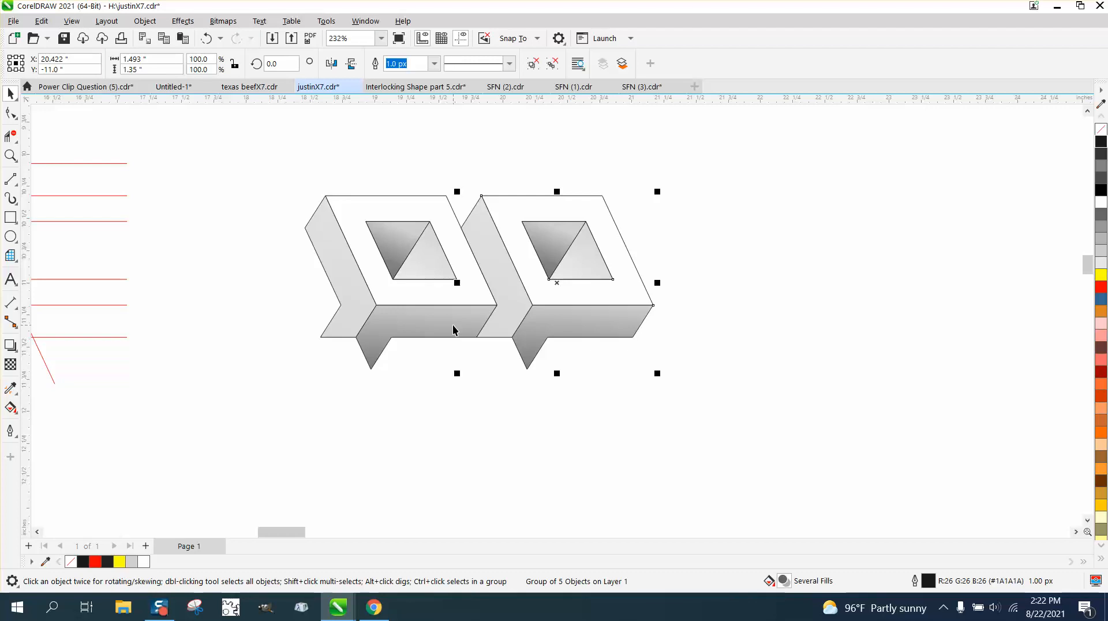
key(ctrl+d)
key(ctrl+d)
key(ctrl+d)
key(ctrl+d)
scroll(270, 255, down, 3)
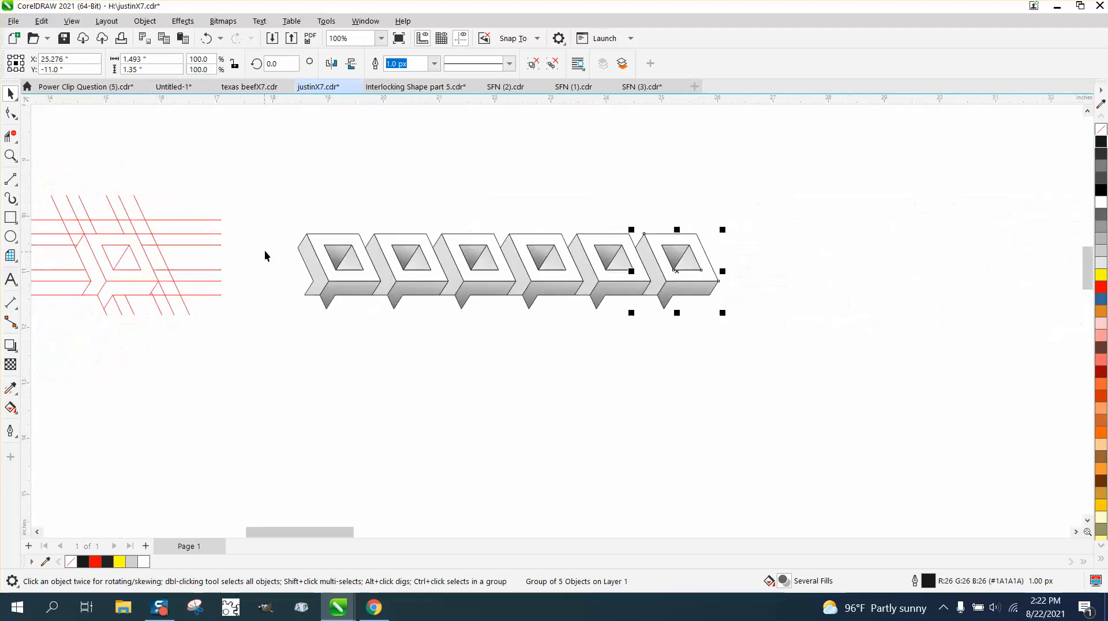
scroll(275, 247, down, 1)
key(ctrl+d)
key(ctrl+d)
key(ctrl+d)
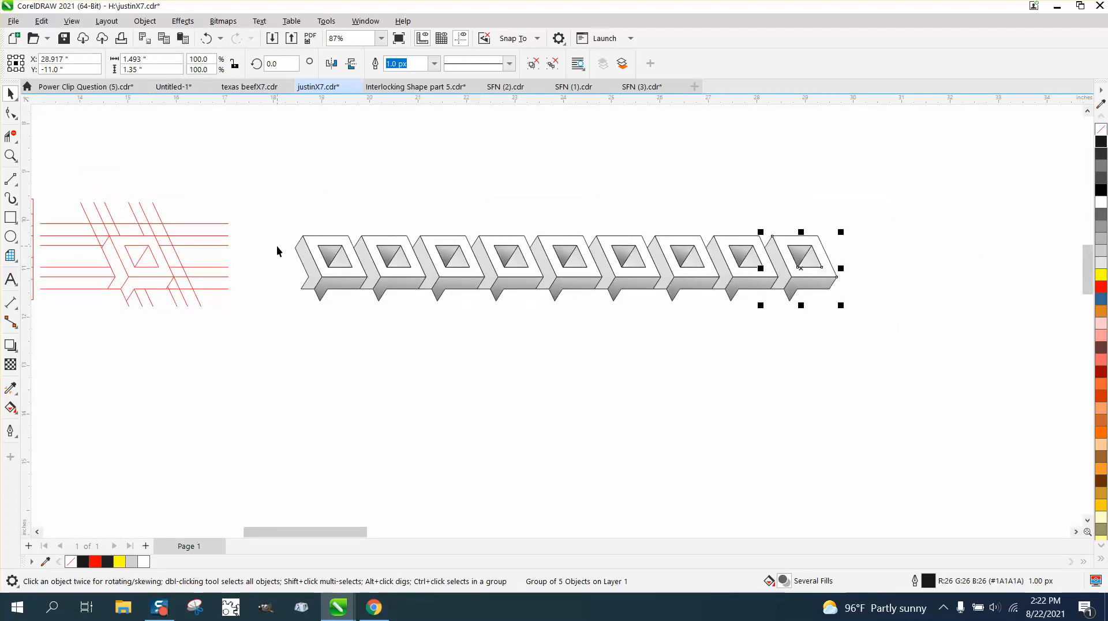
key(ctrl+d)
key(ctrl+d)
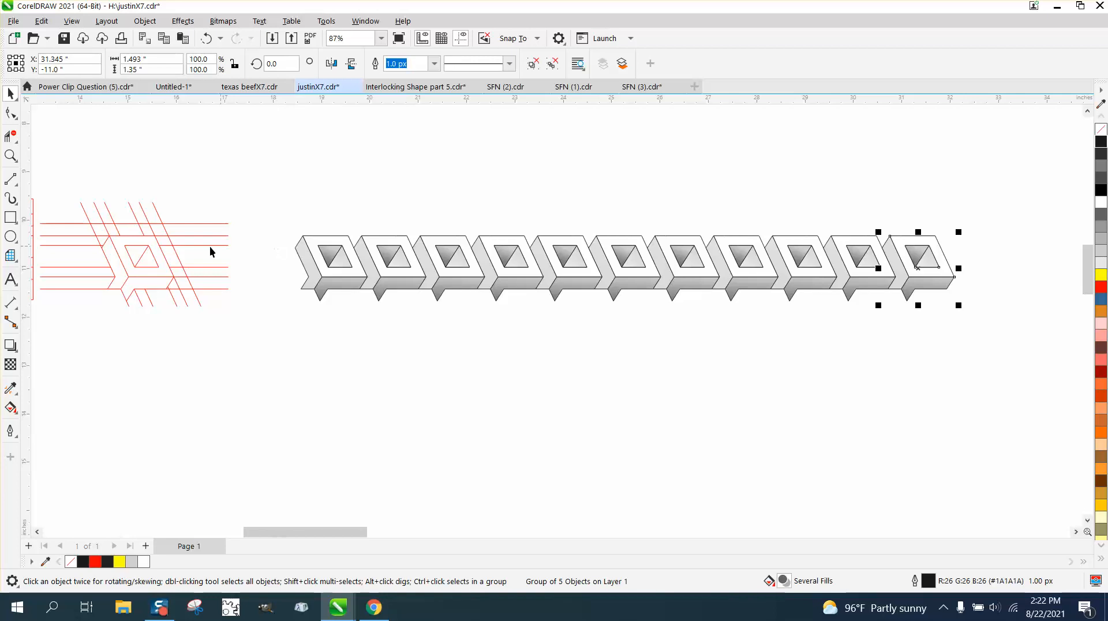
- Group all eleven shapes of the row
drag(271, 190, 989, 352)
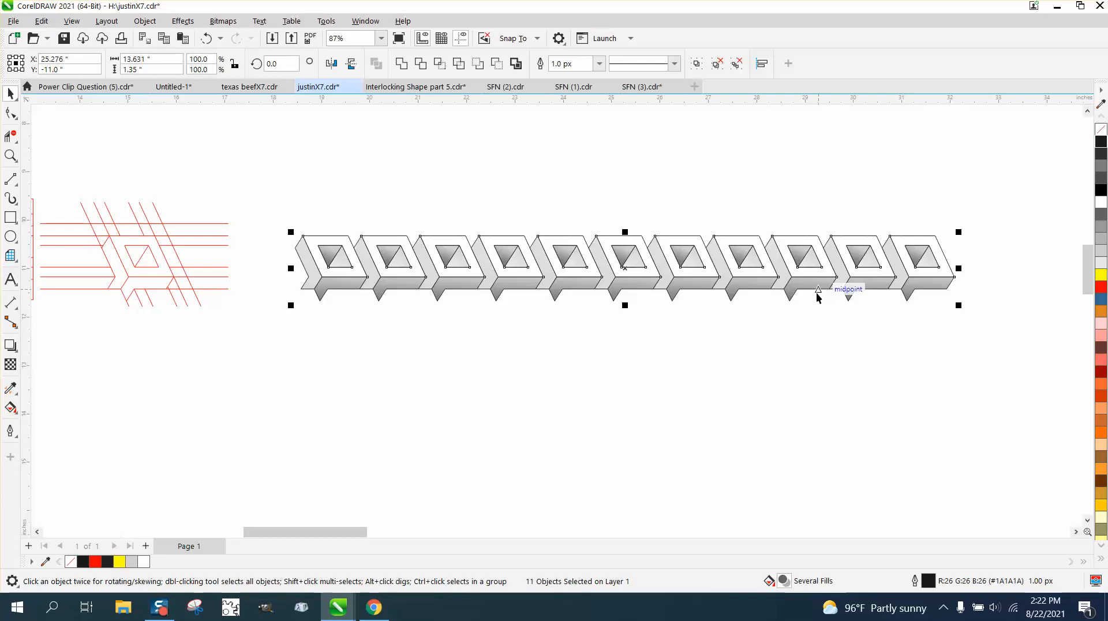
key(ctrl+g)
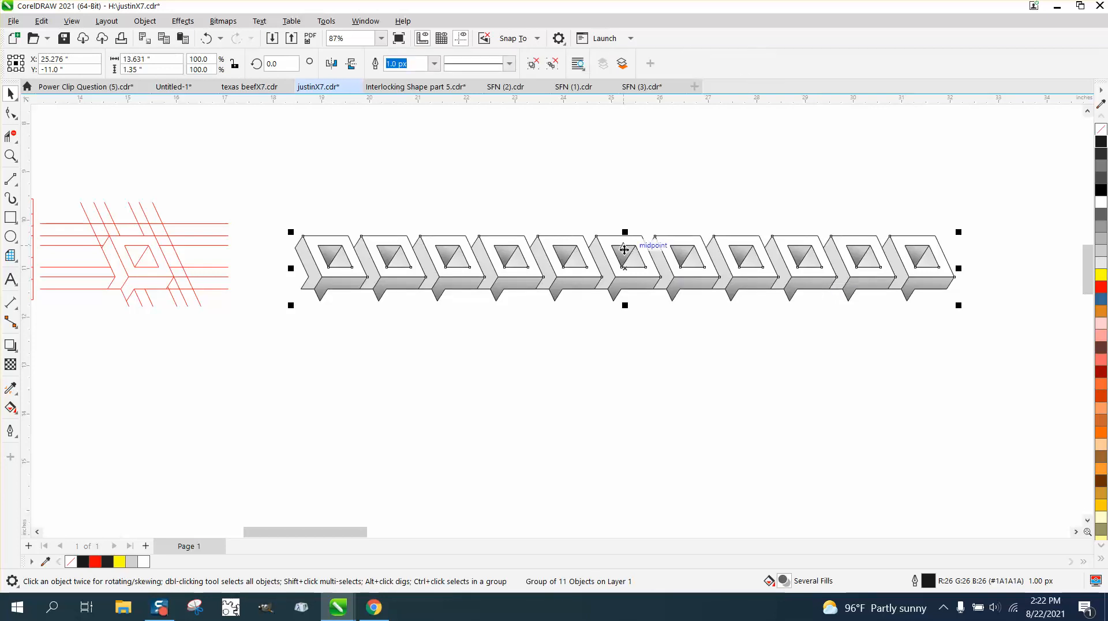
- Copy the grouped row down and to the left, snapping the copy's corner nodes onto the first row so both rows interlock
drag(649, 251, 612, 300)
right_click(640, 365)
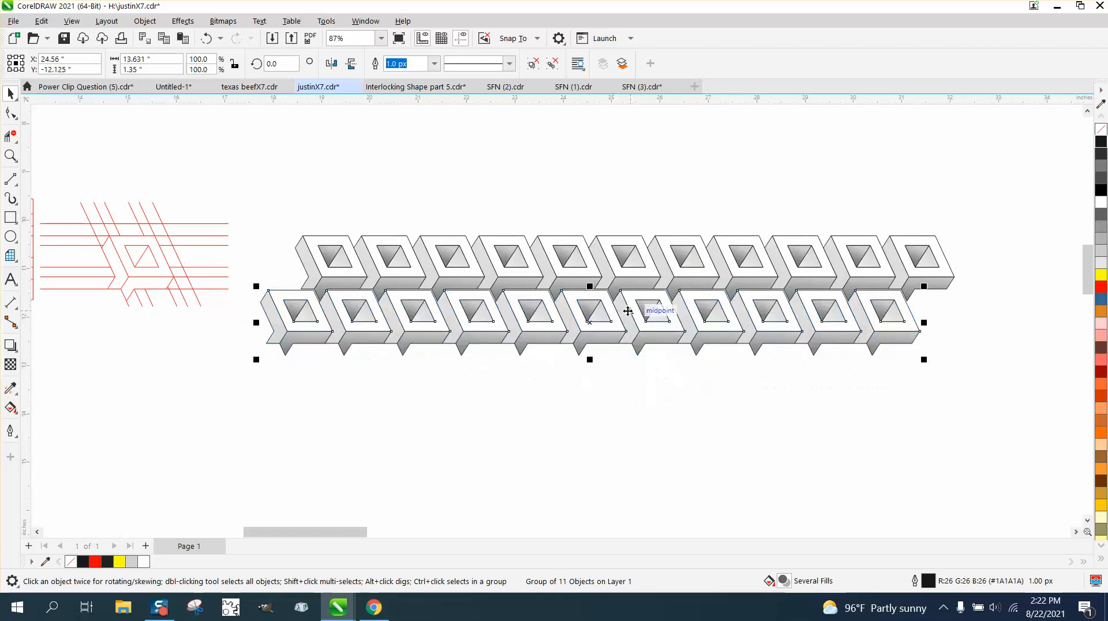
click(10, 156)
drag(666, 335, 667, 335)
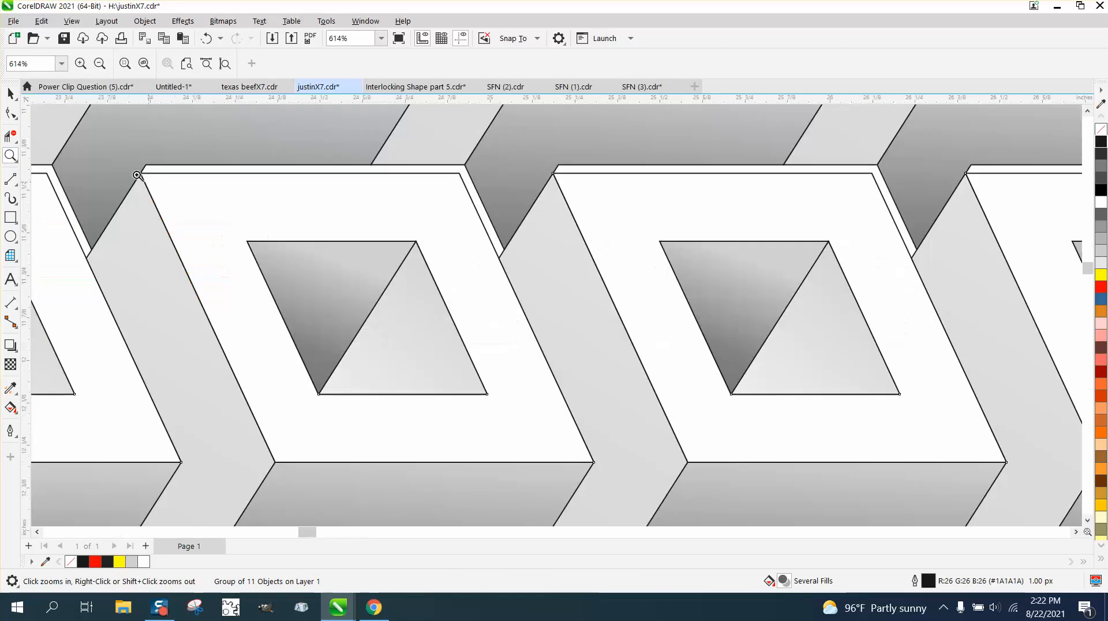
key(space)
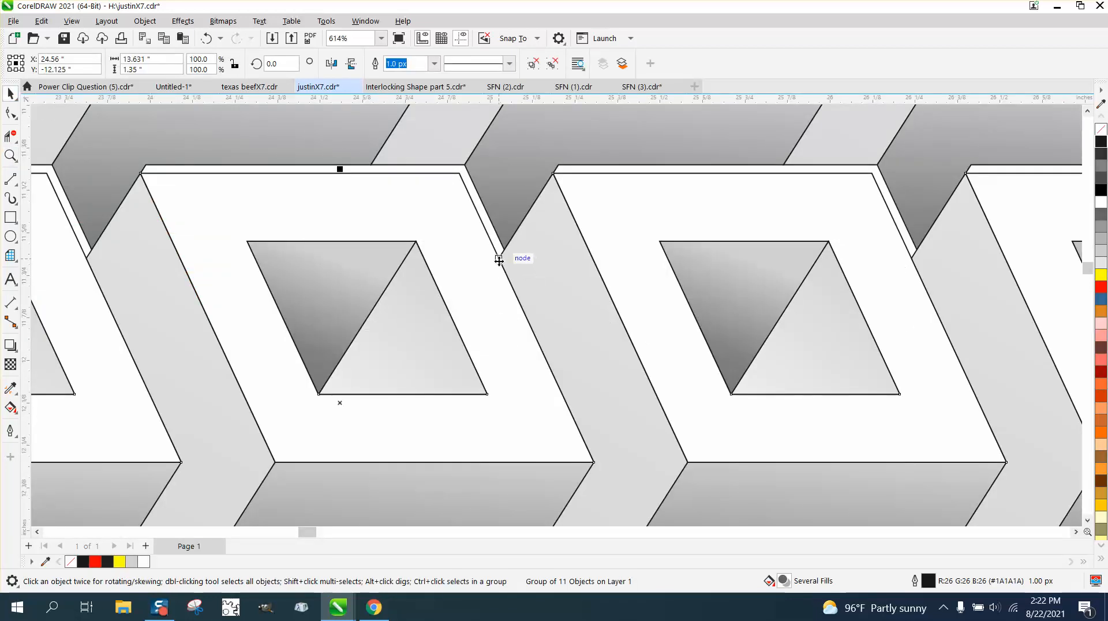
scroll(499, 261, down, 2)
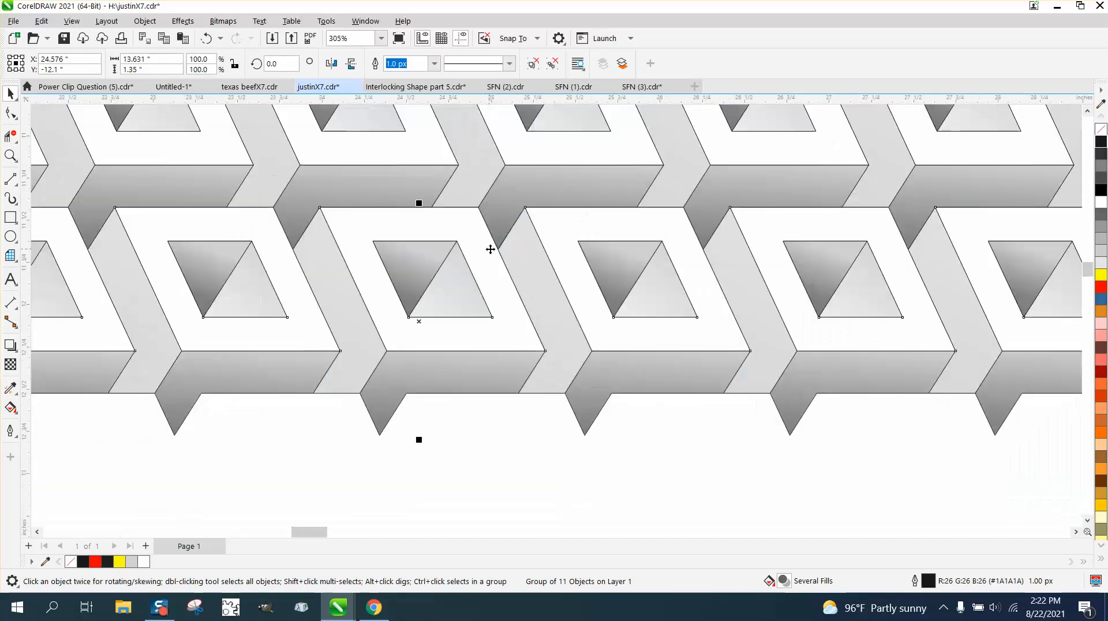
- Copy the row four more times below at the same interlocking diagonal offset to build a six-row pattern
scroll(490, 250, down, 5)
ctrl+click(614, 325)
click(616, 362)
click(579, 310)
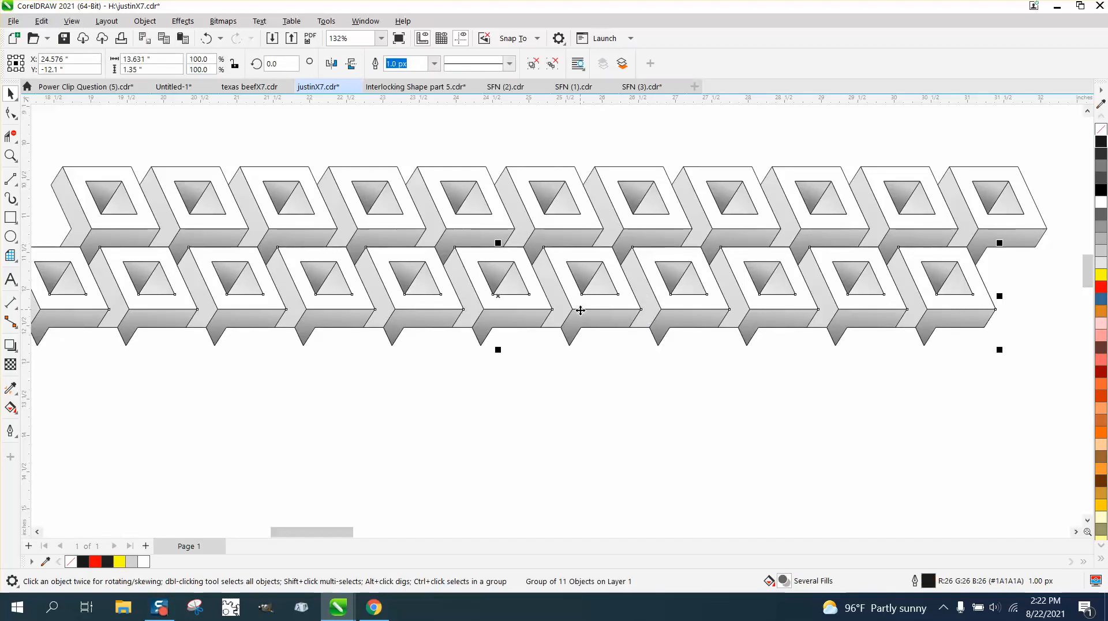
drag(563, 295, 481, 345)
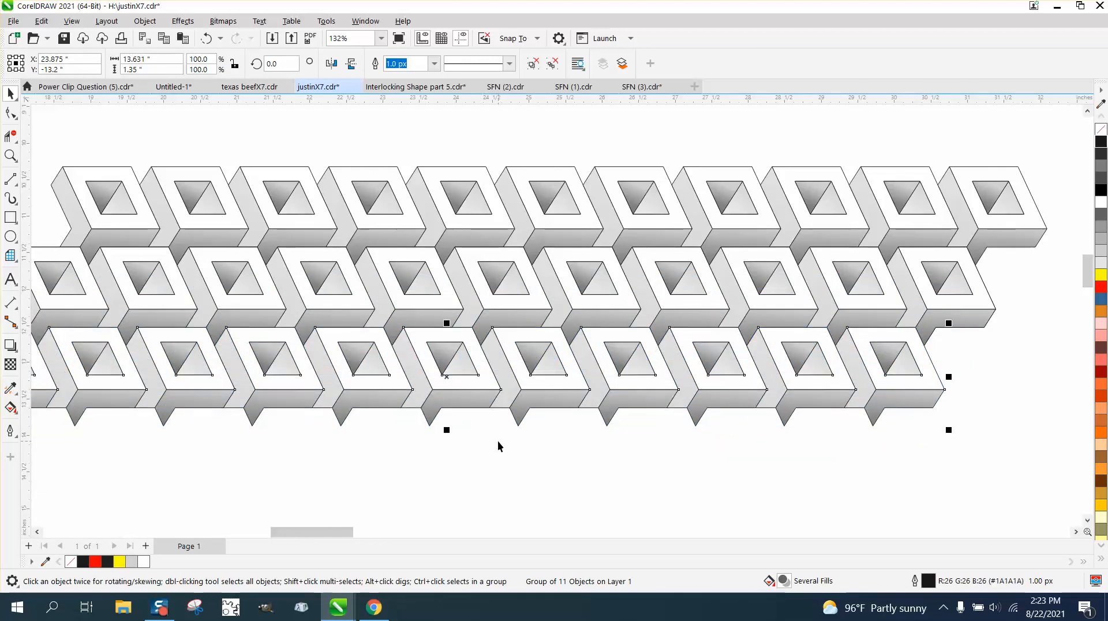
key(ctrl+d)
ctrl+click(498, 441)
scroll(497, 441, down, 3)
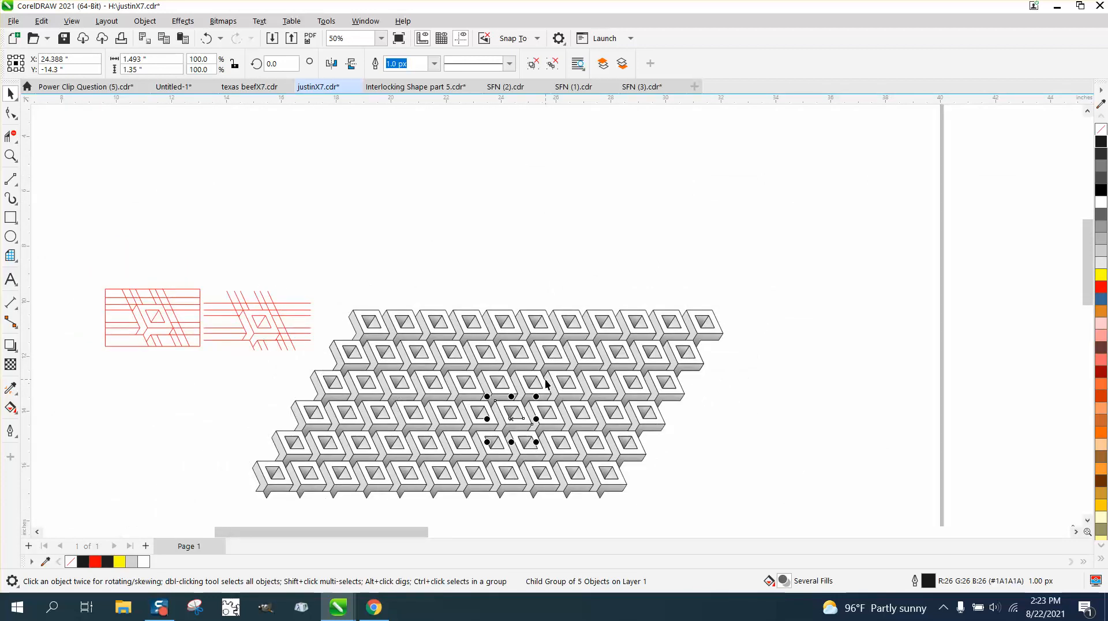
- Move the red construction drawings up and away from the pattern, and group all the pattern rows
drag(272, 348, 325, 359)
drag(223, 324, 146, 177)
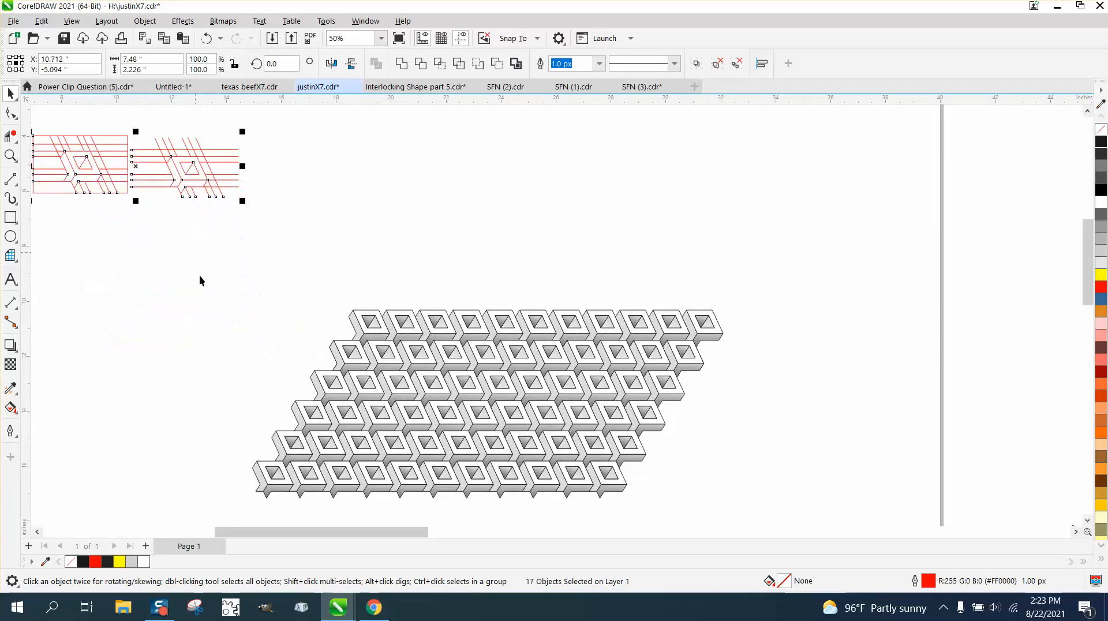
scroll(222, 286, down, 1)
drag(684, 486, 678, 483)
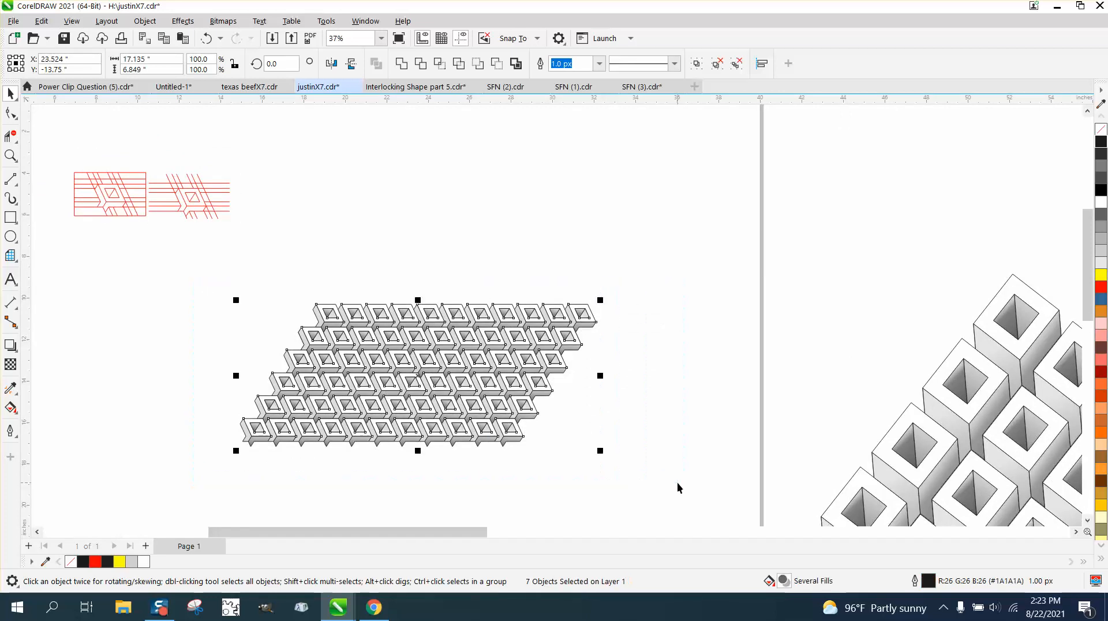
key(ctrl+g)
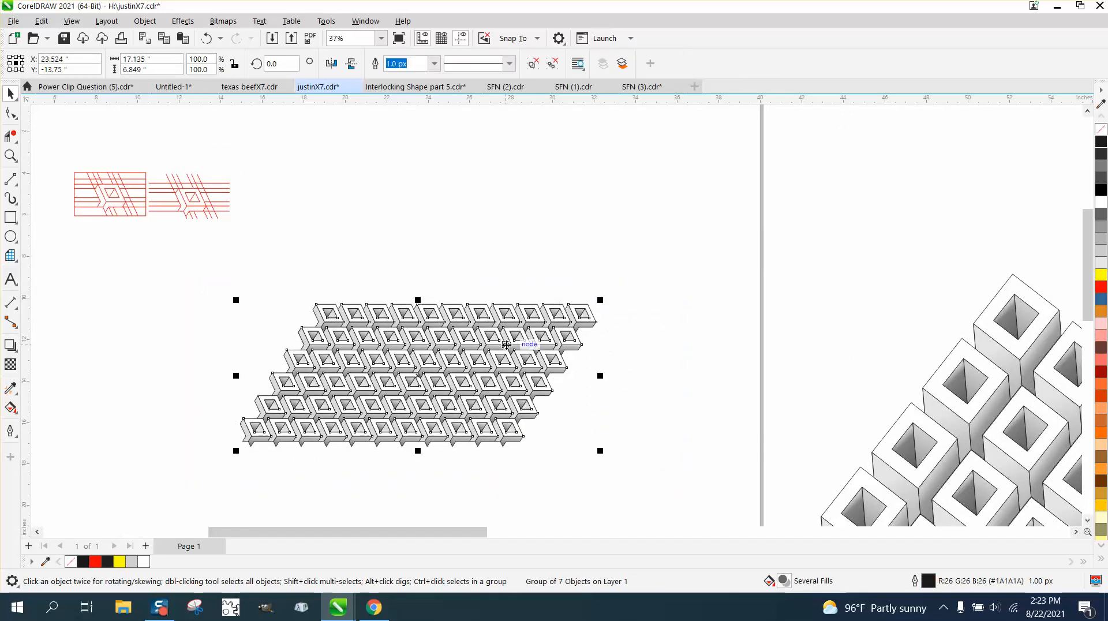
- Try skewing the grouped pattern horizontally to the left into a roughly rectangular block, and undo the skew
click(507, 345)
drag(417, 299, 364, 293)
click(371, 280)
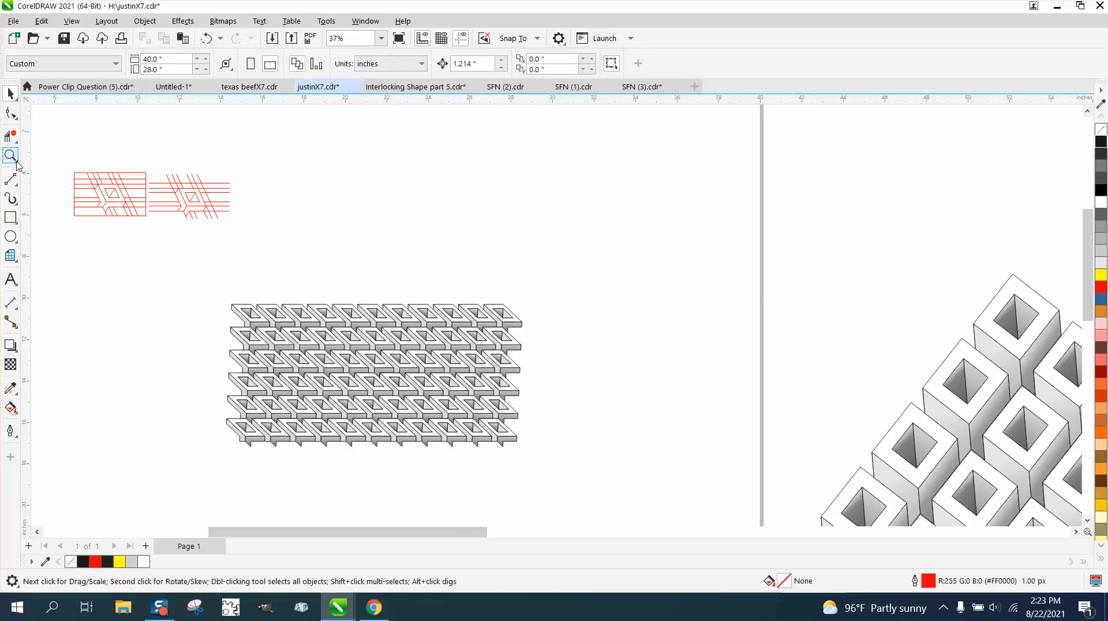
drag(210, 292, 239, 318)
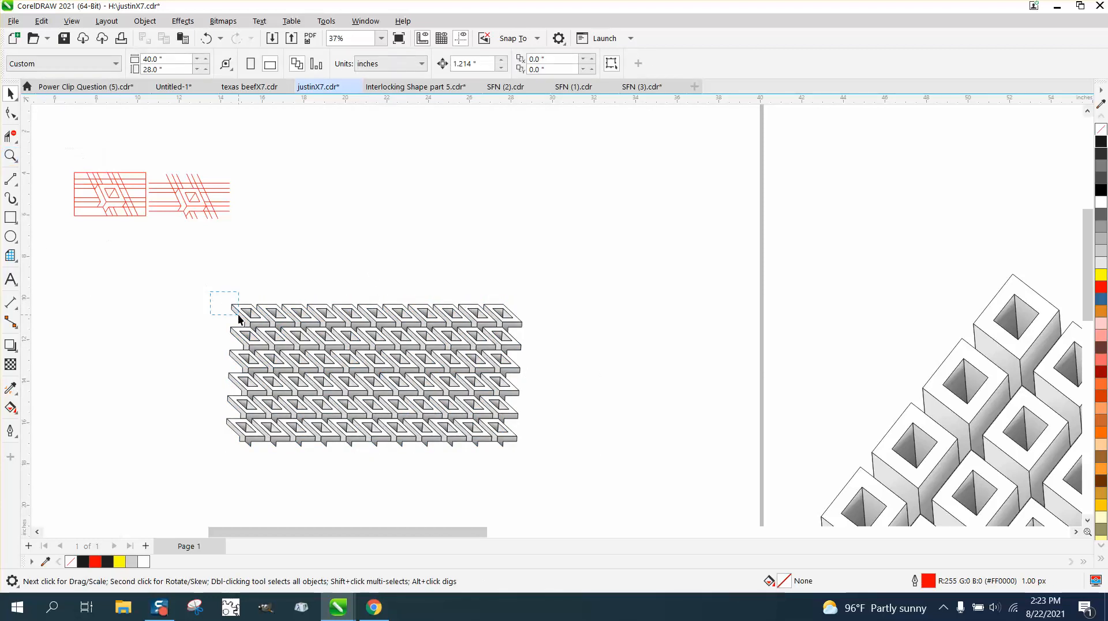
click(13, 160)
drag(211, 281, 535, 464)
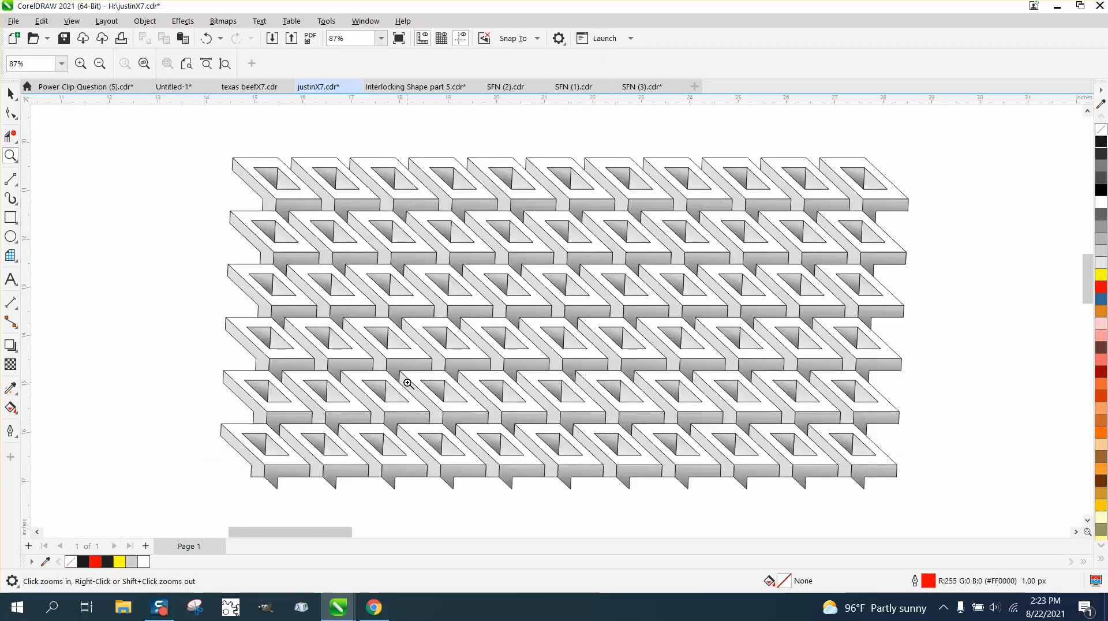
click(206, 38)
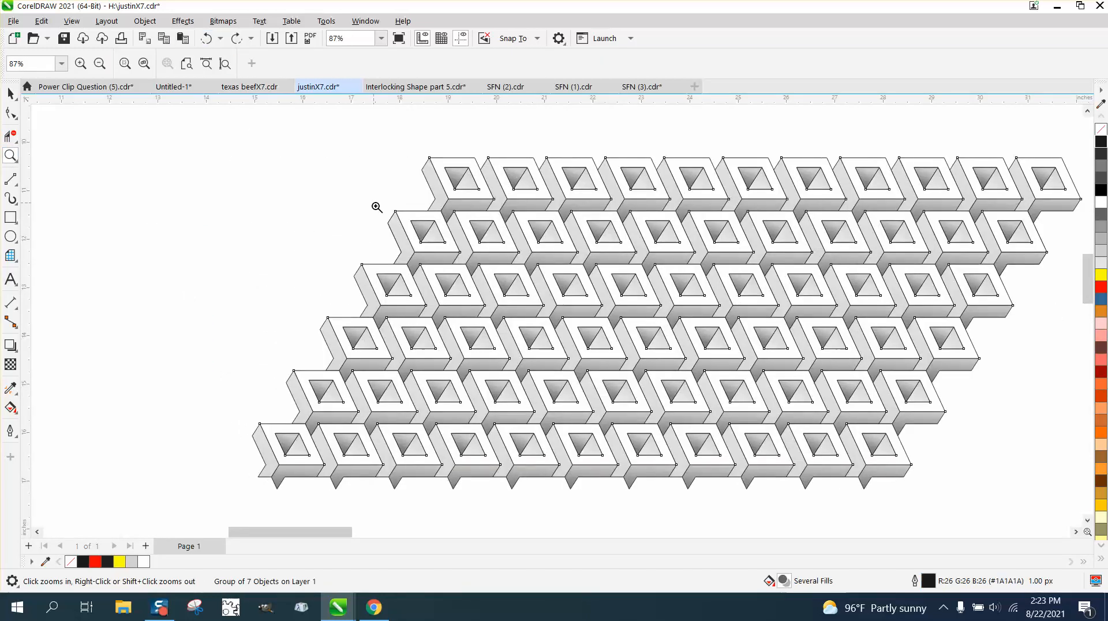
- Draw a rectangle about 9.587 by 6.6 inches over the pattern, from the first shape's upper left corner to the bottom row's lower edge
scroll(278, 216, down, 2)
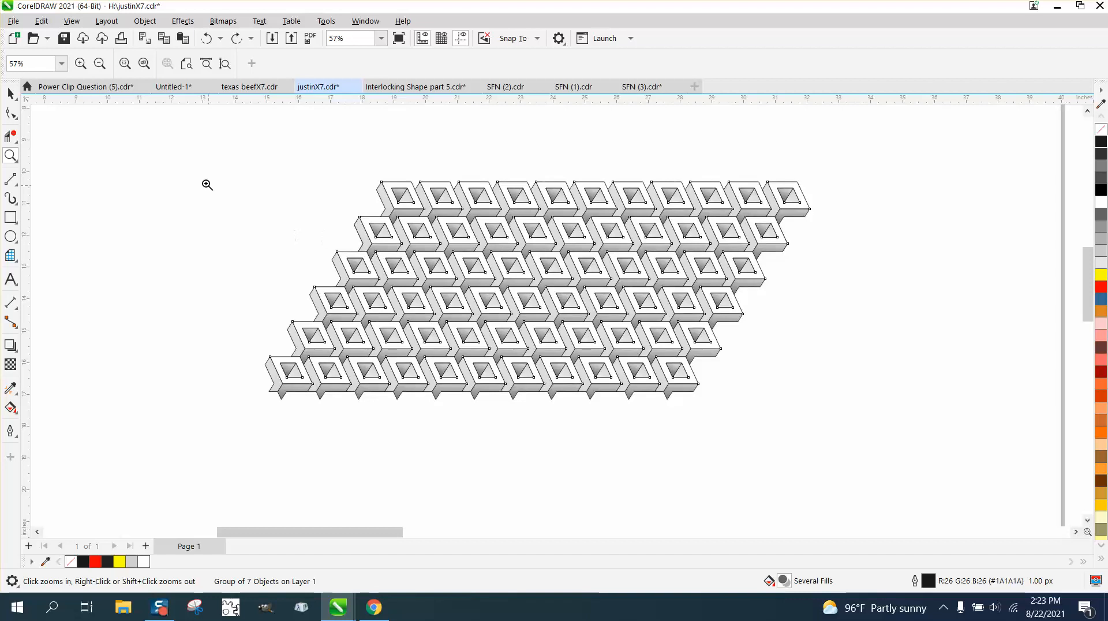
key(space)
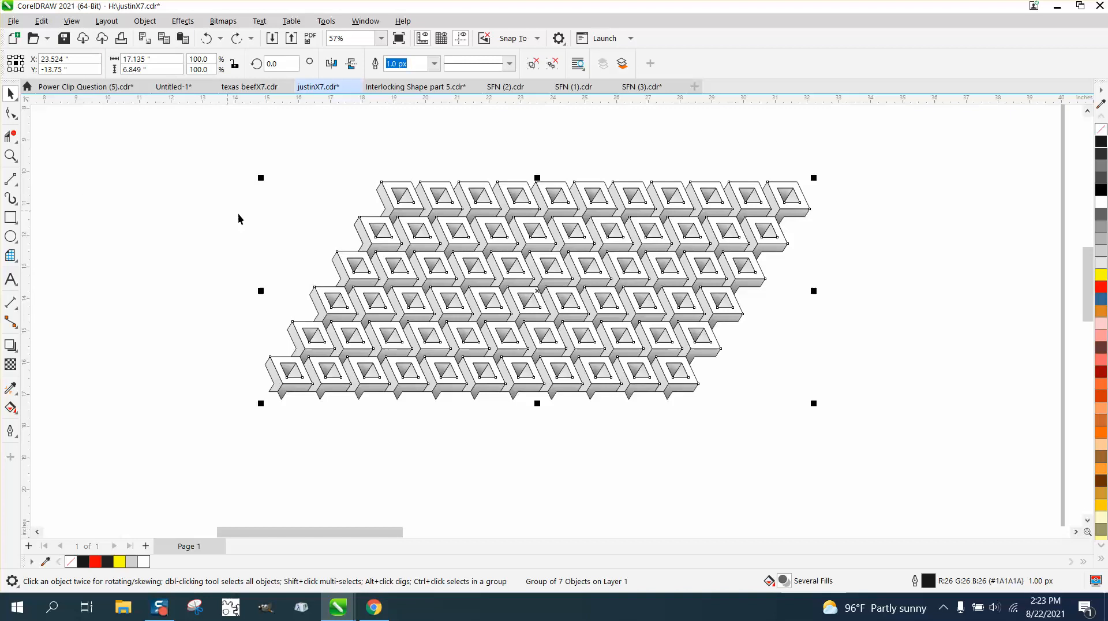
click(17, 226)
click(60, 224)
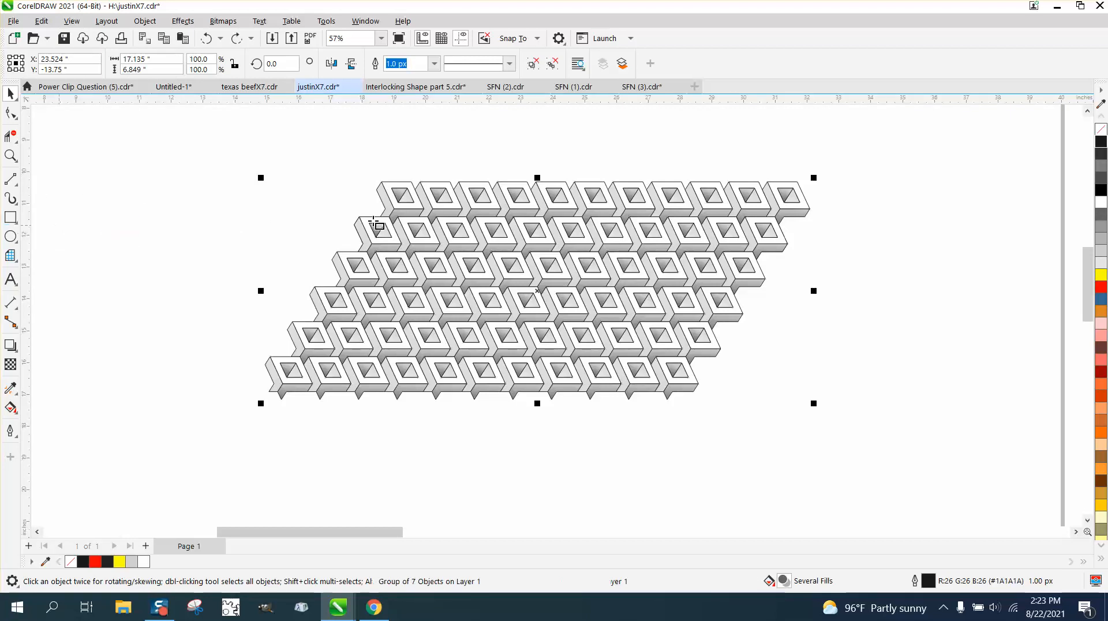
mouse_move(381, 183)
mouse_down()
mouse_move(385, 394)
mouse_move(697, 389)
mouse_move(687, 392)
mouse_up()
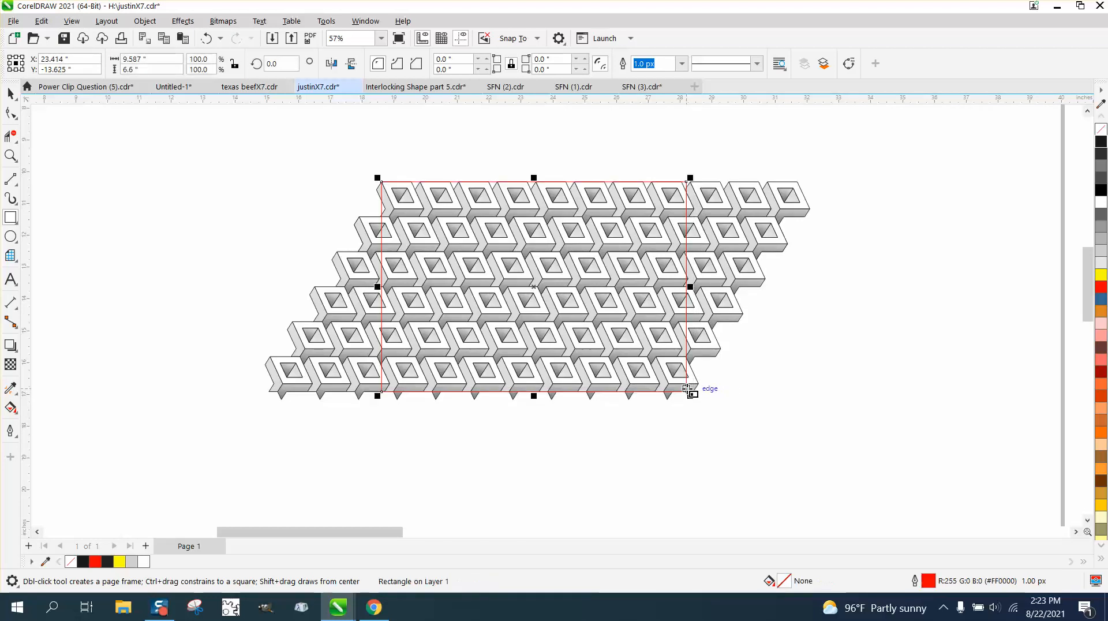
- Intersect the rectangle with the pattern, moving the rectangle to the left of the pattern and the cropped piece below it
click(12, 92)
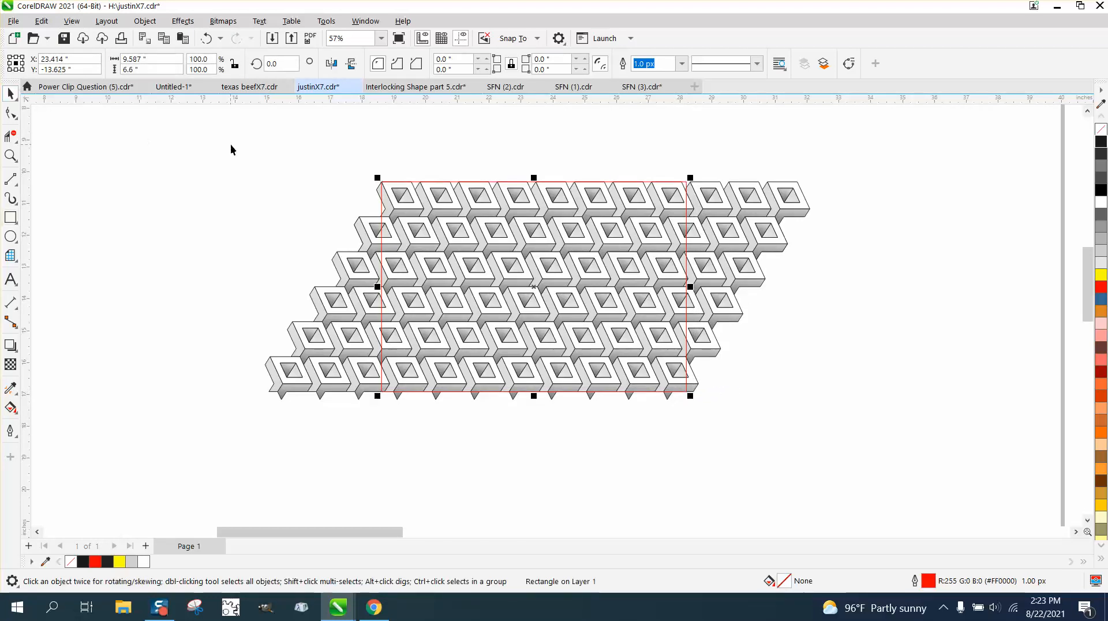
click(364, 219)
drag(227, 145, 460, 334)
drag(954, 430, 945, 423)
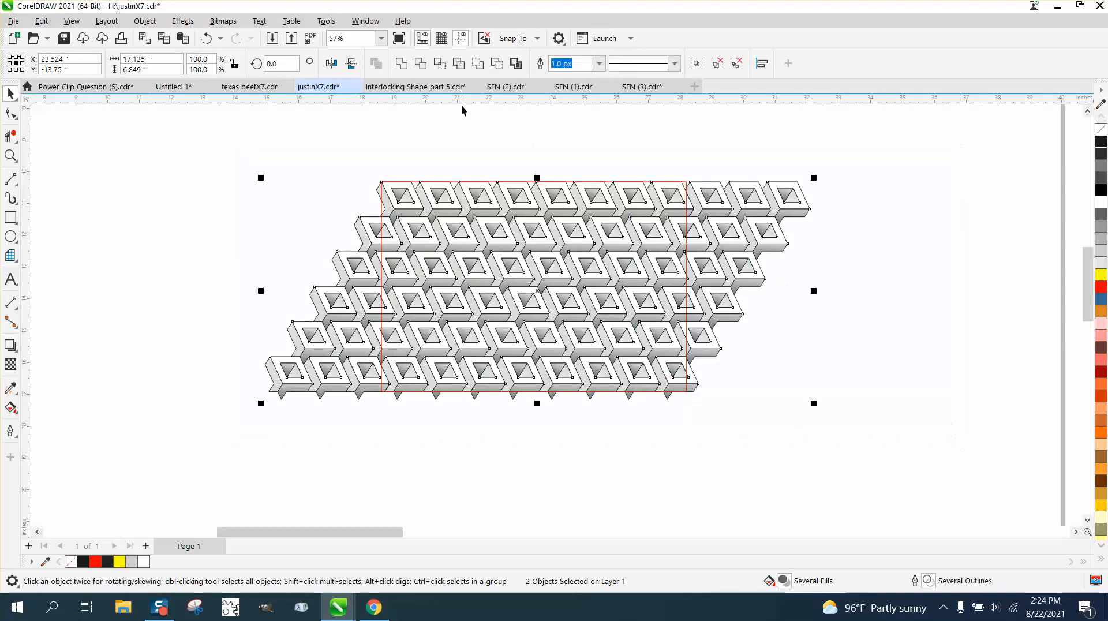
click(440, 63)
scroll(577, 283, down, 1)
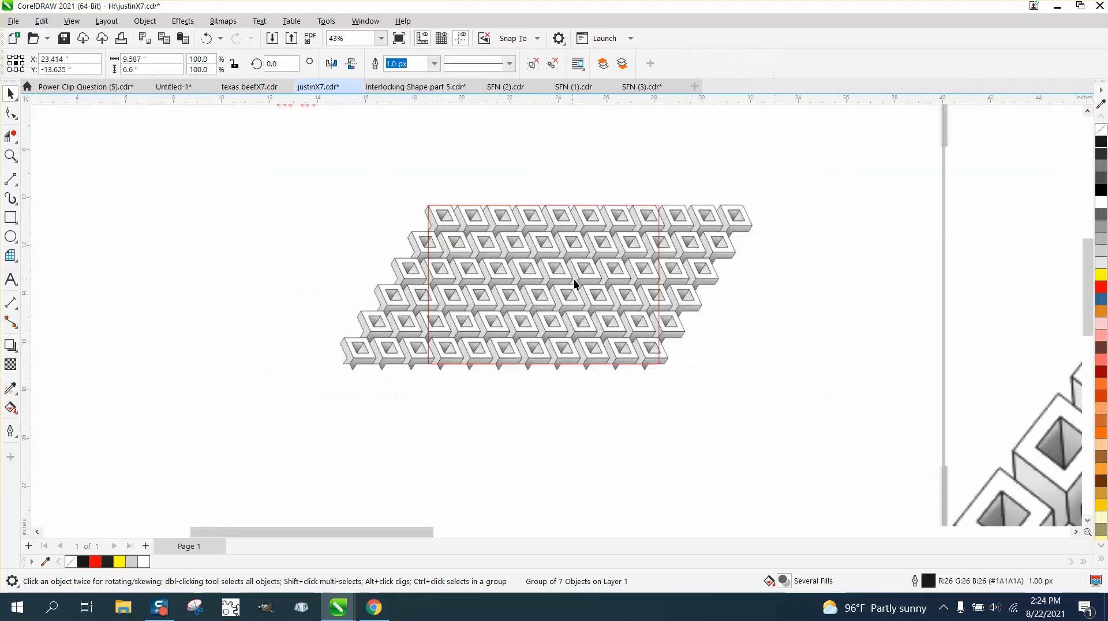
drag(348, 280, 238, 272)
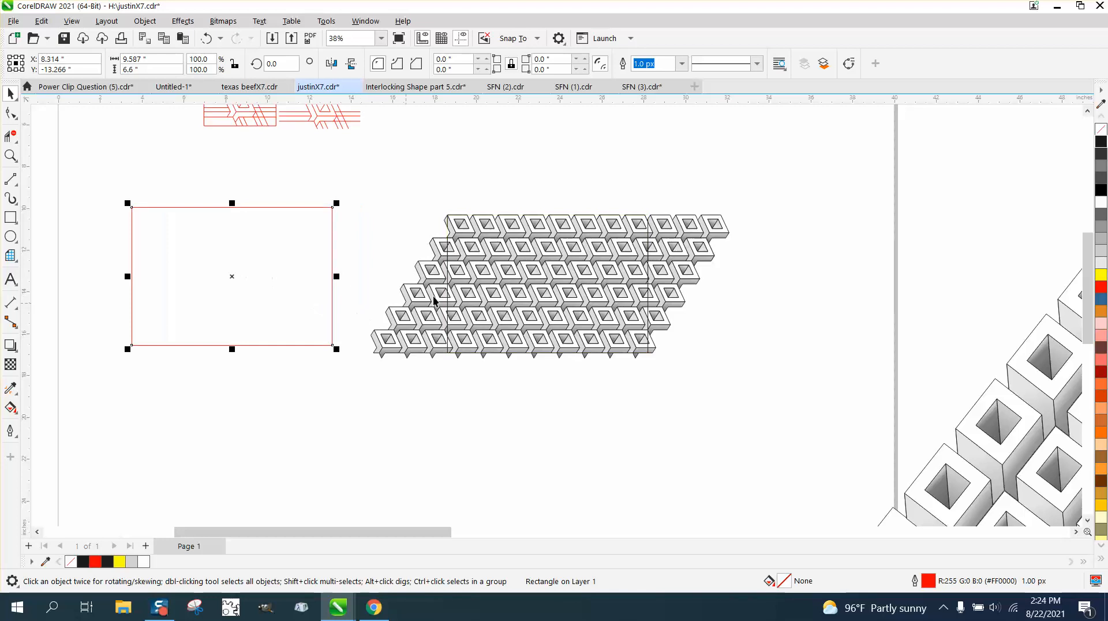
drag(458, 288, 459, 439)
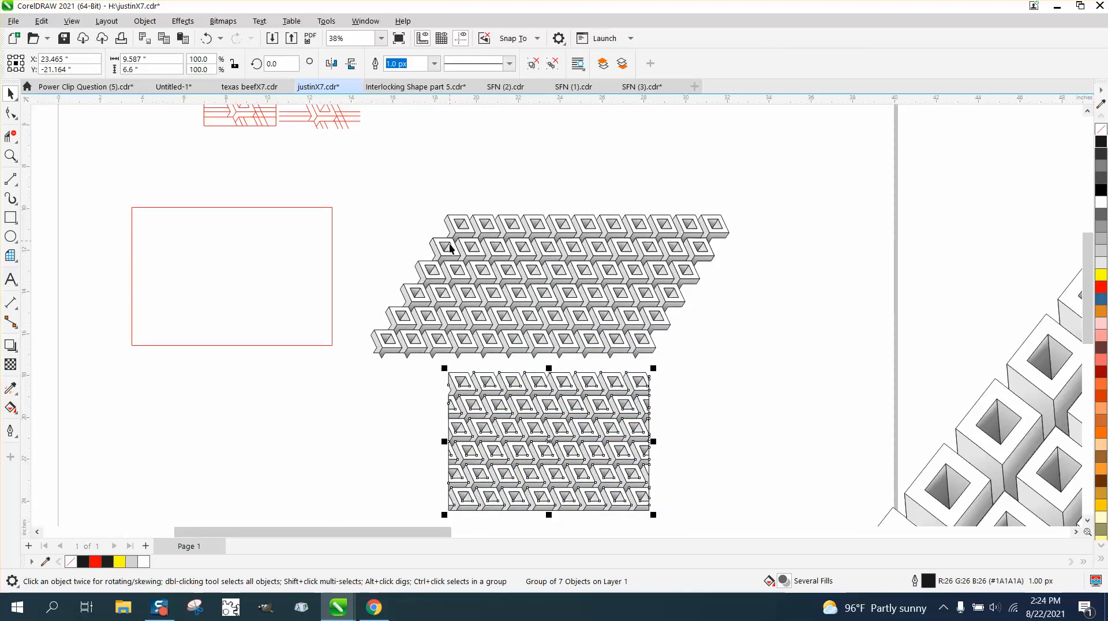
- Draw a second rectangle about 9.198 by 6.6 inches over the original pattern, starting slightly inside the top row's first shape
click(10, 156)
drag(451, 372, 491, 419)
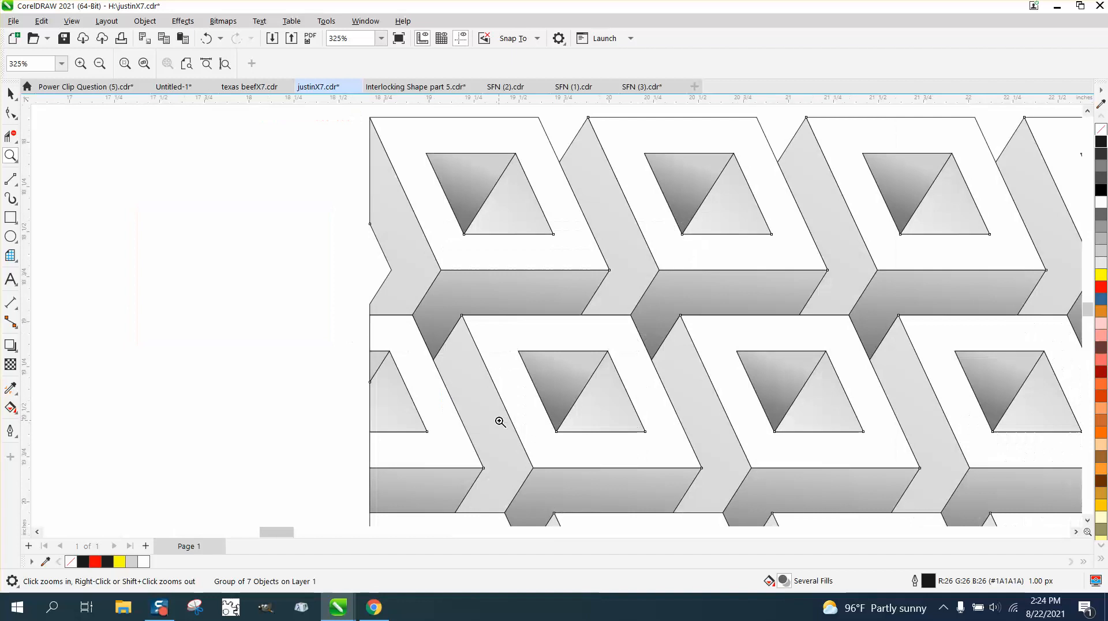
scroll(367, 254, down, 5)
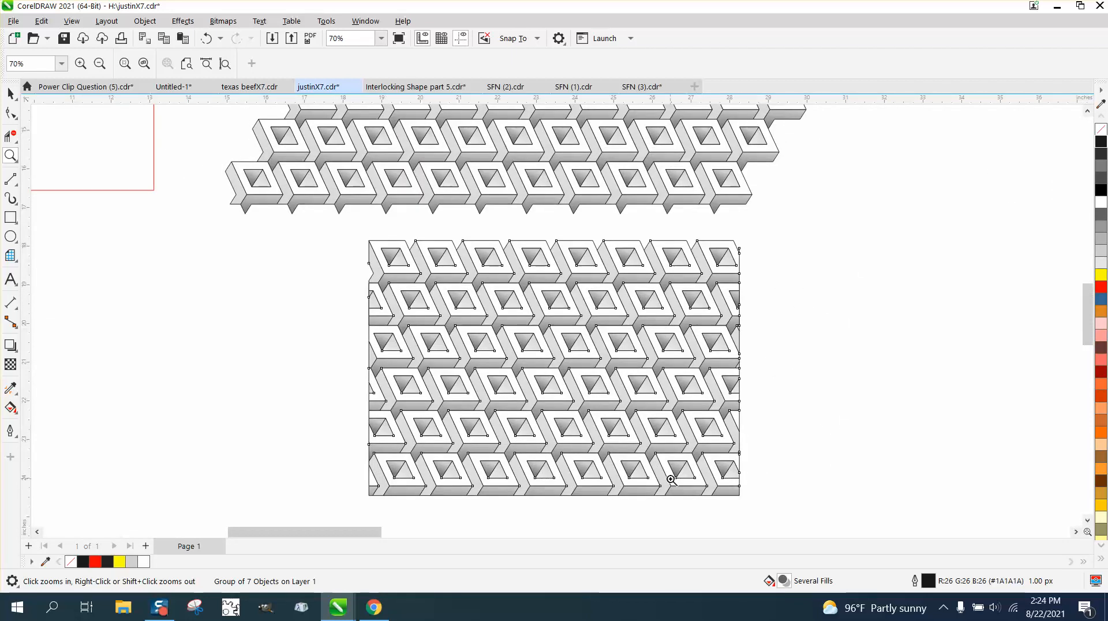
scroll(420, 320, down, 1)
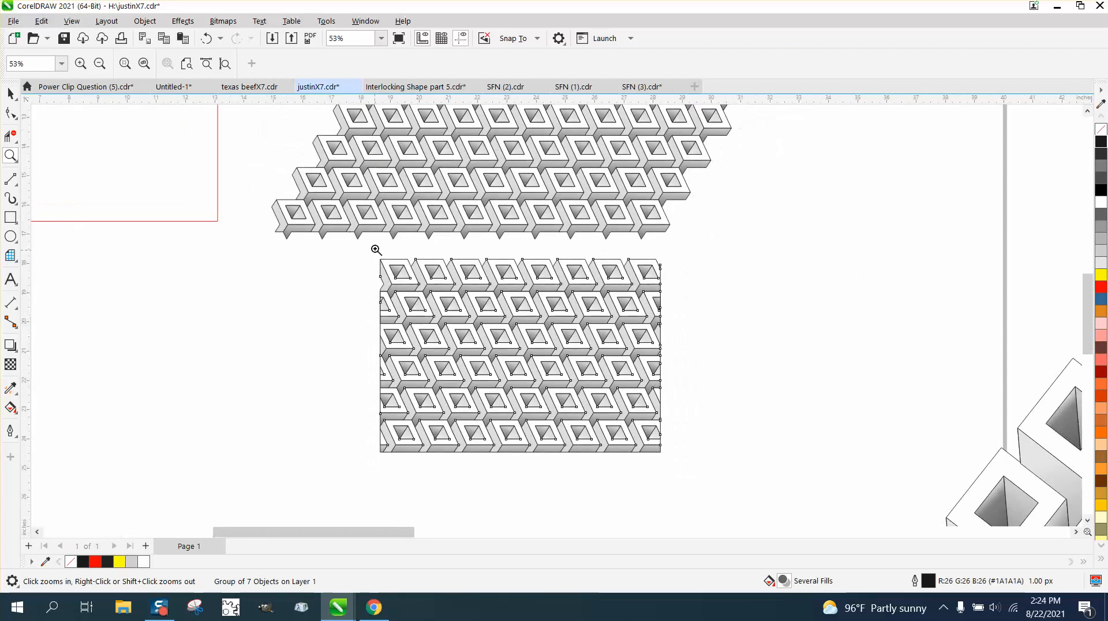
scroll(433, 295, down, 1)
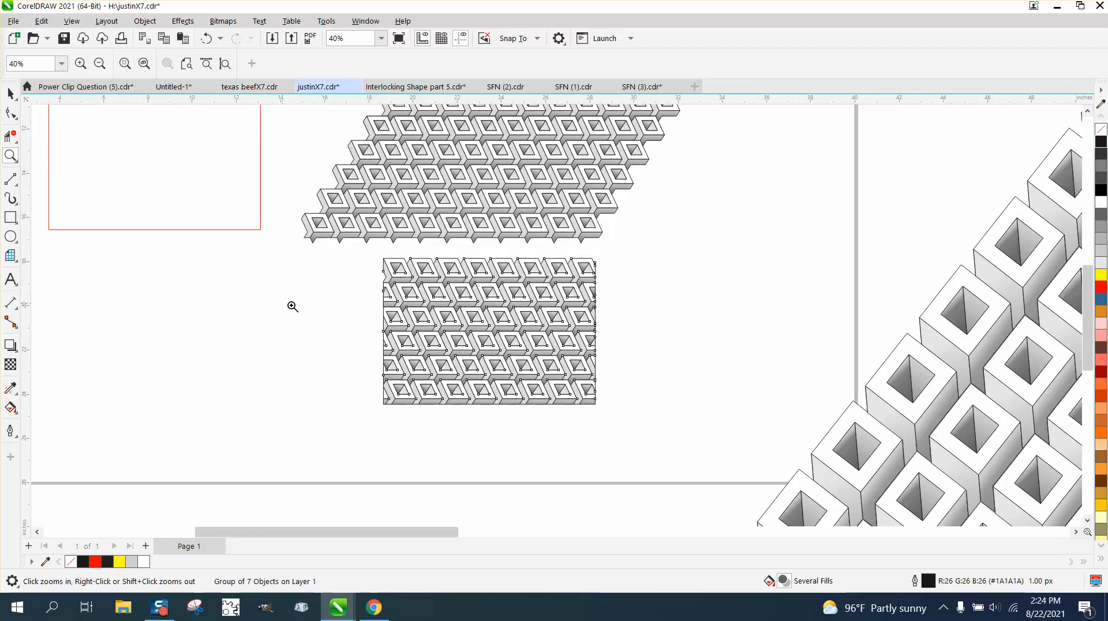
scroll(479, 344, down, 1)
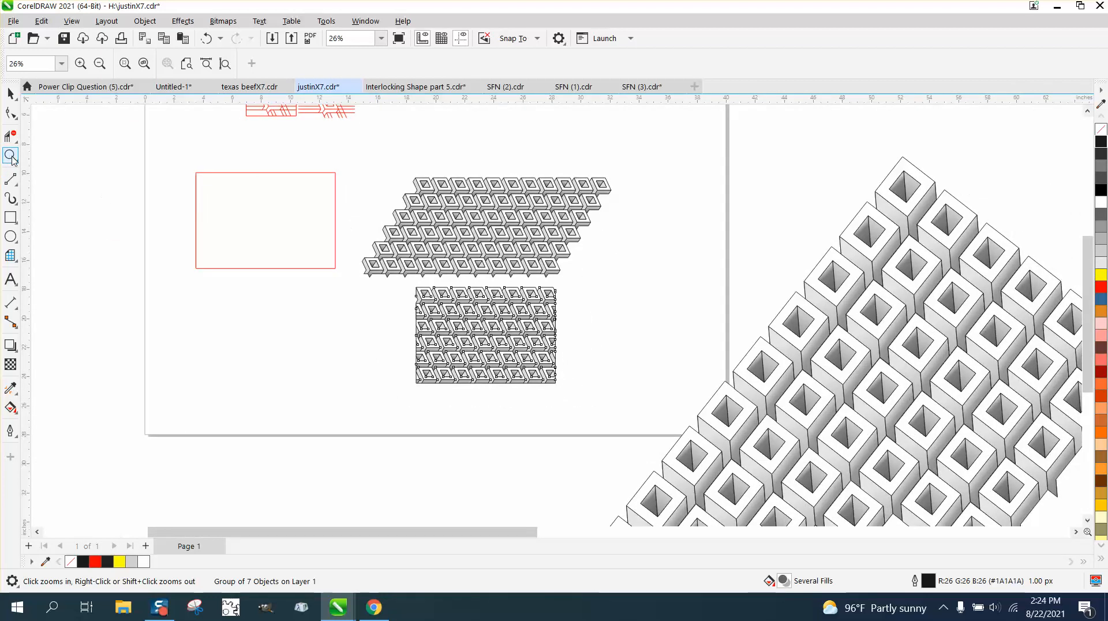
drag(633, 296, 633, 296)
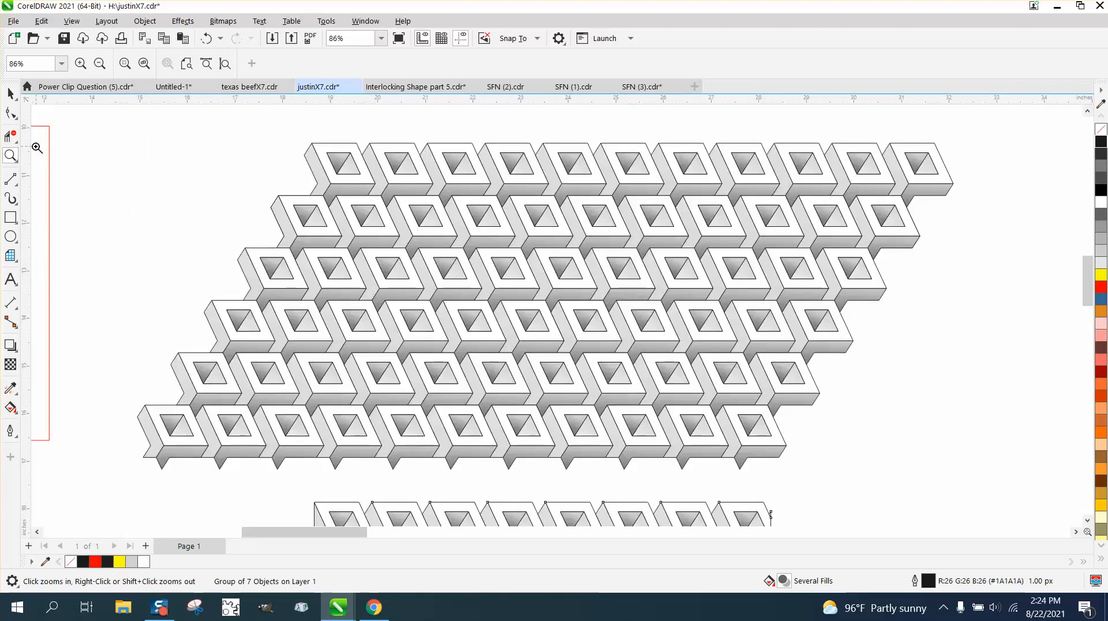
click(11, 220)
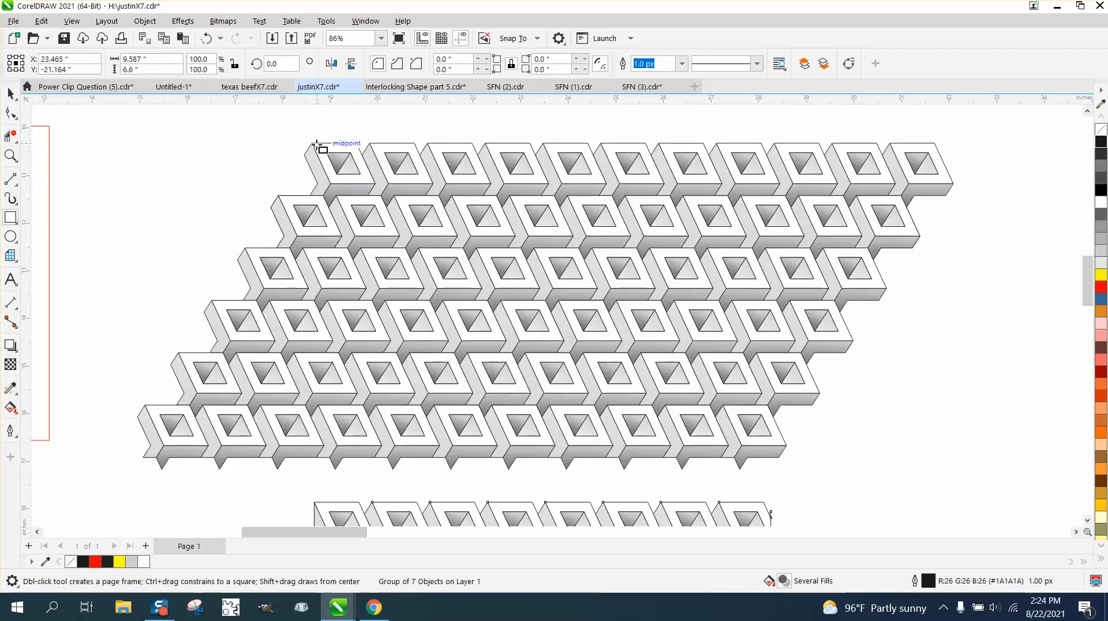
mouse_move(324, 144)
mouse_down()
mouse_move(322, 434)
mouse_move(345, 459)
mouse_move(761, 457)
mouse_up()
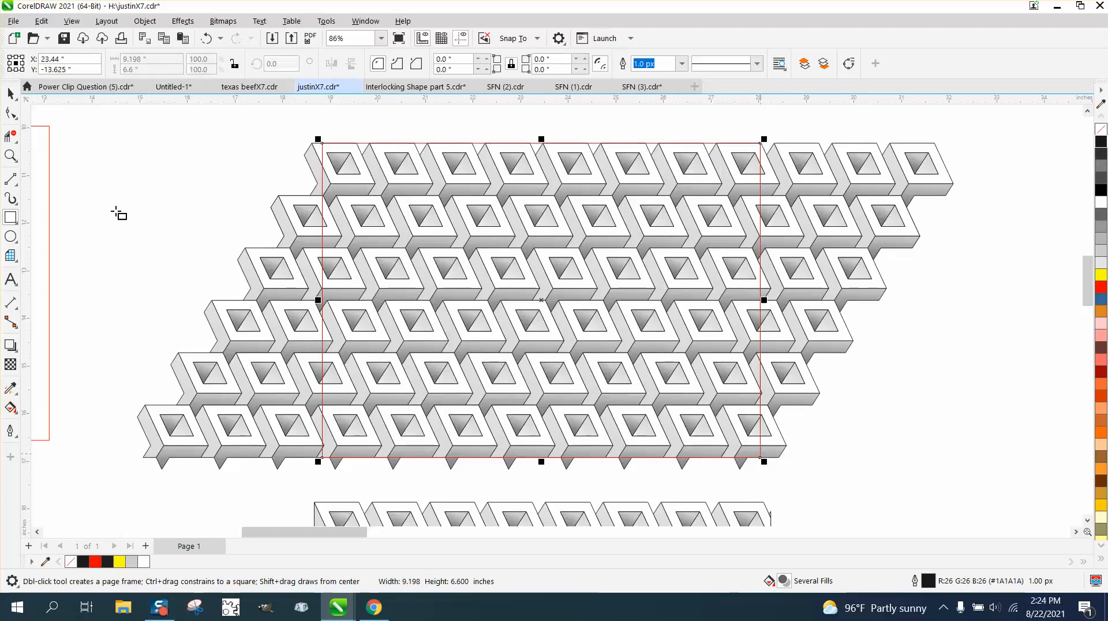
- Intersect the second rectangle with the pattern, moving the rectangle to the right and the new cropped piece beside the first one
key(space)
scroll(287, 158, down, 2)
drag(182, 138, 621, 316)
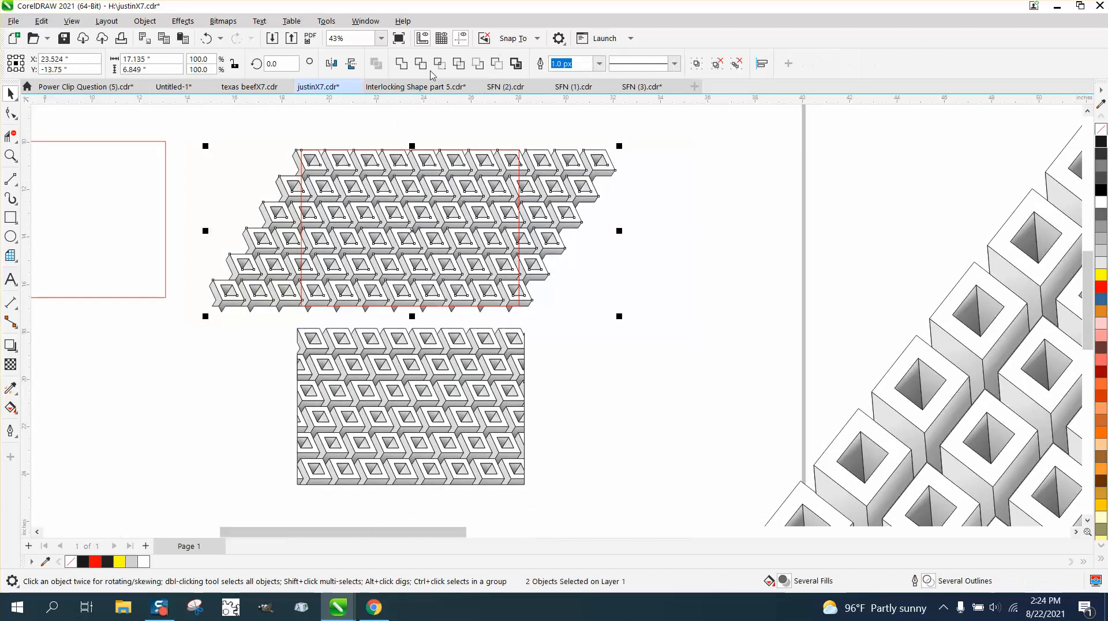
click(440, 64)
drag(432, 229, 214, 398)
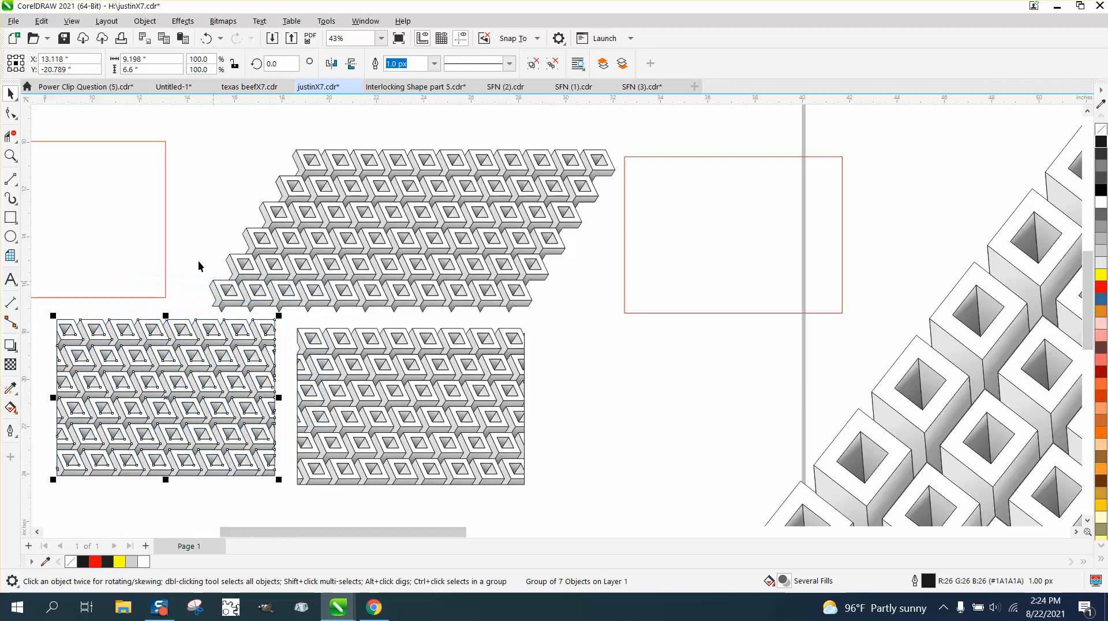
click(186, 242)
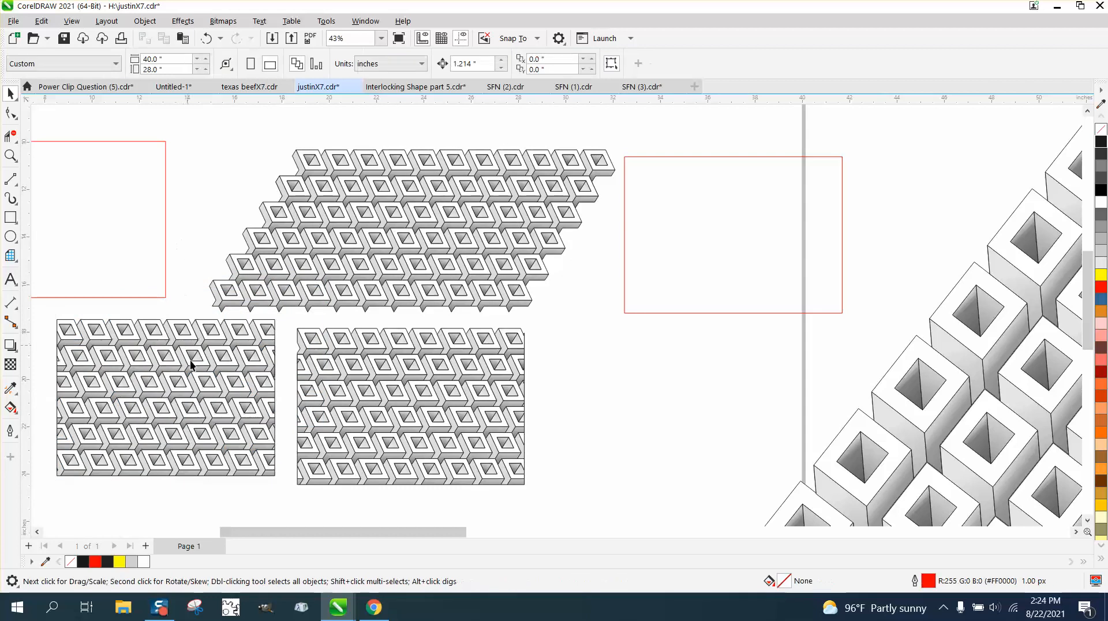
click(10, 155)
drag(272, 418, 280, 414)
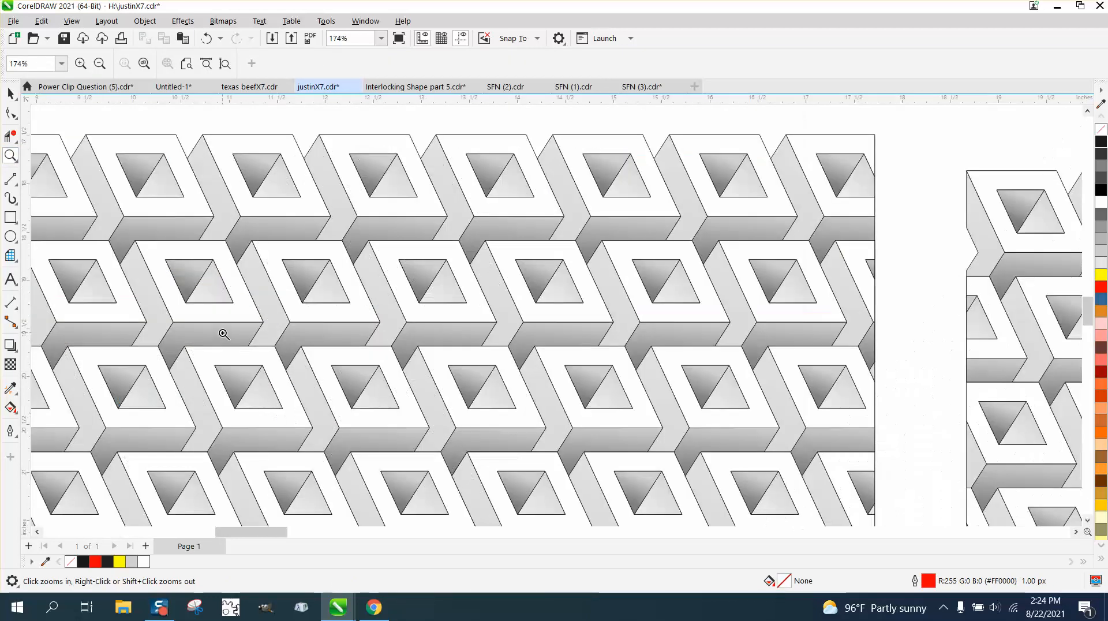
- Move the cropped piece nearest the page's left edge partly off the page and rotate it to about 38.5 degrees
right_click(224, 335)
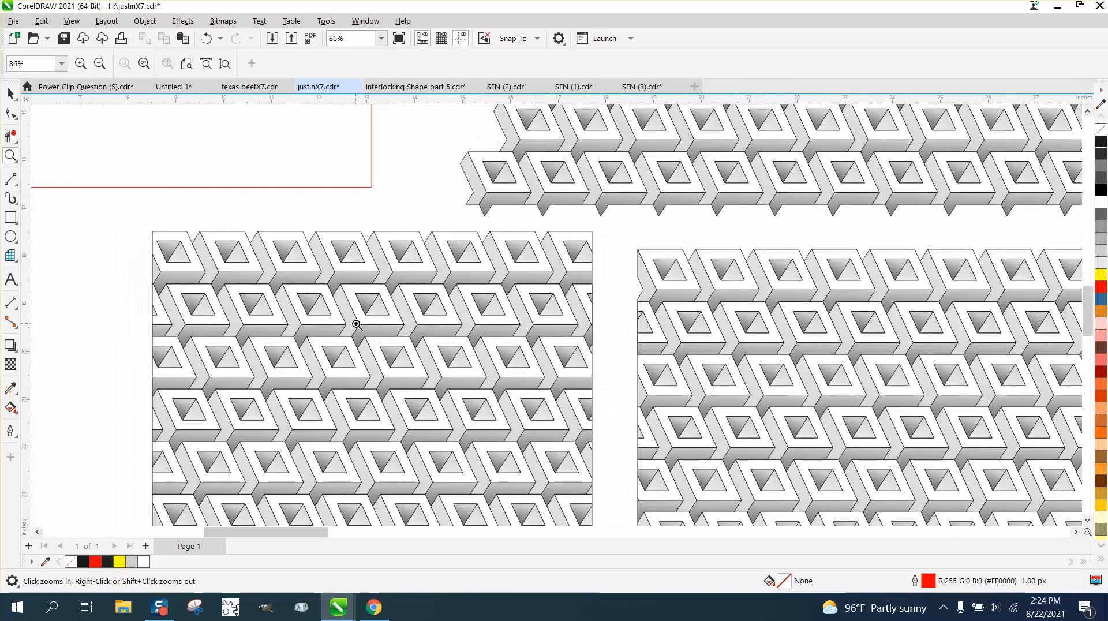
scroll(356, 324, down, 4)
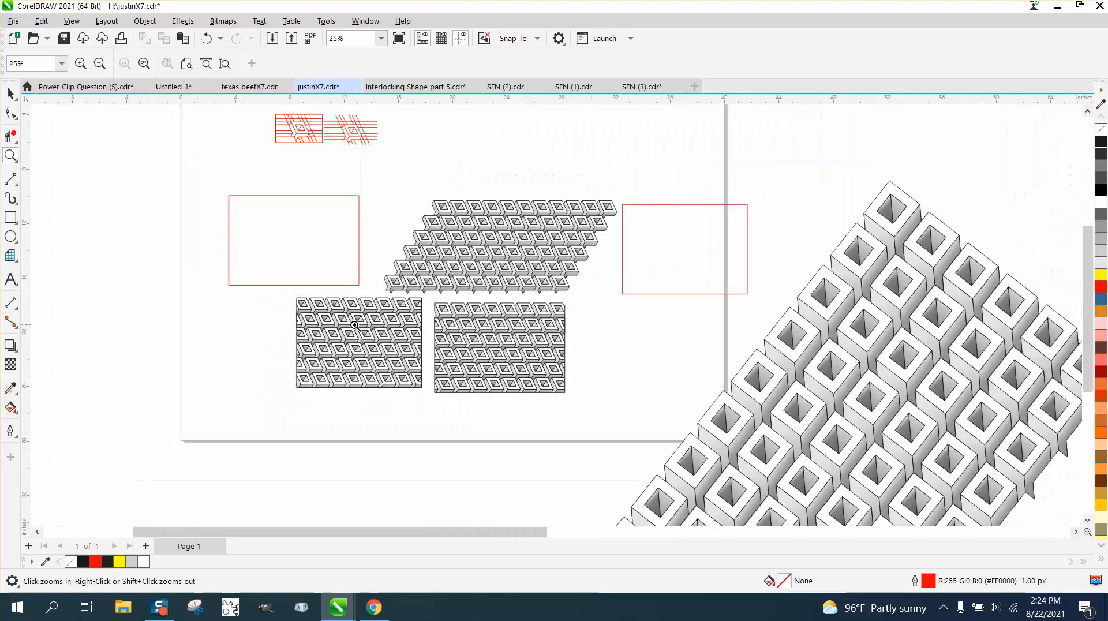
scroll(354, 325, down, 2)
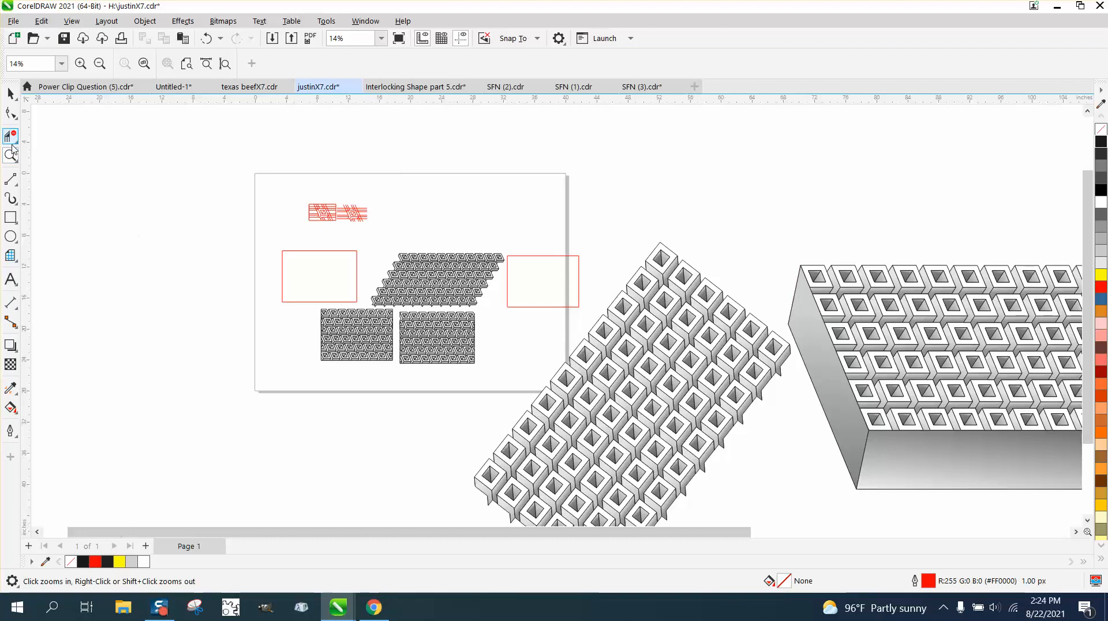
click(359, 336)
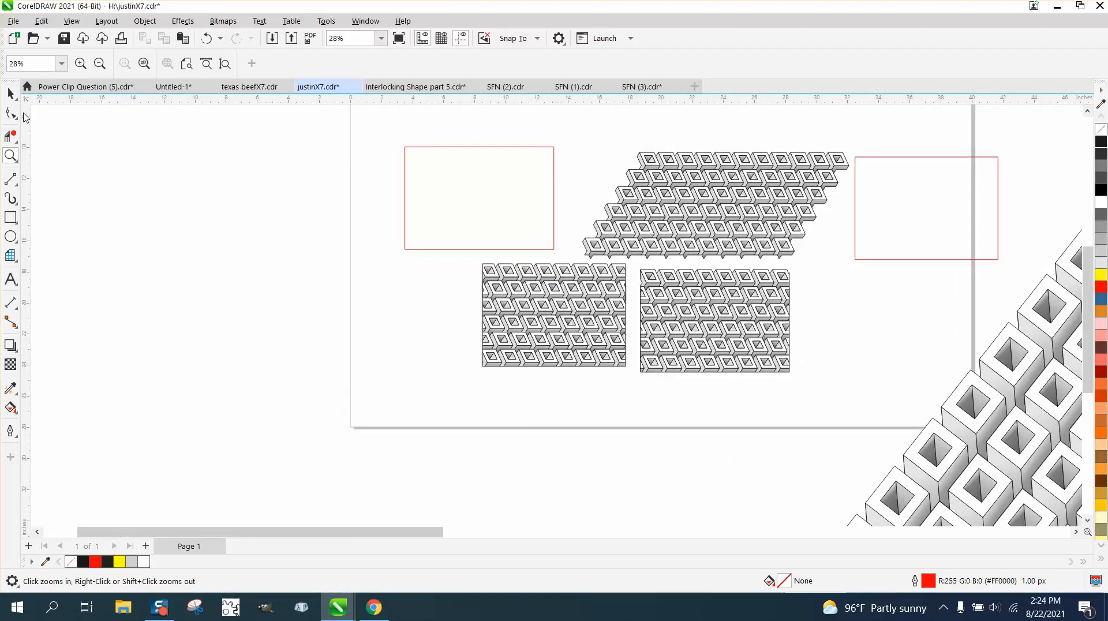
click(10, 94)
drag(547, 329, 329, 332)
click(329, 333)
drag(414, 257, 338, 215)
click(336, 213)
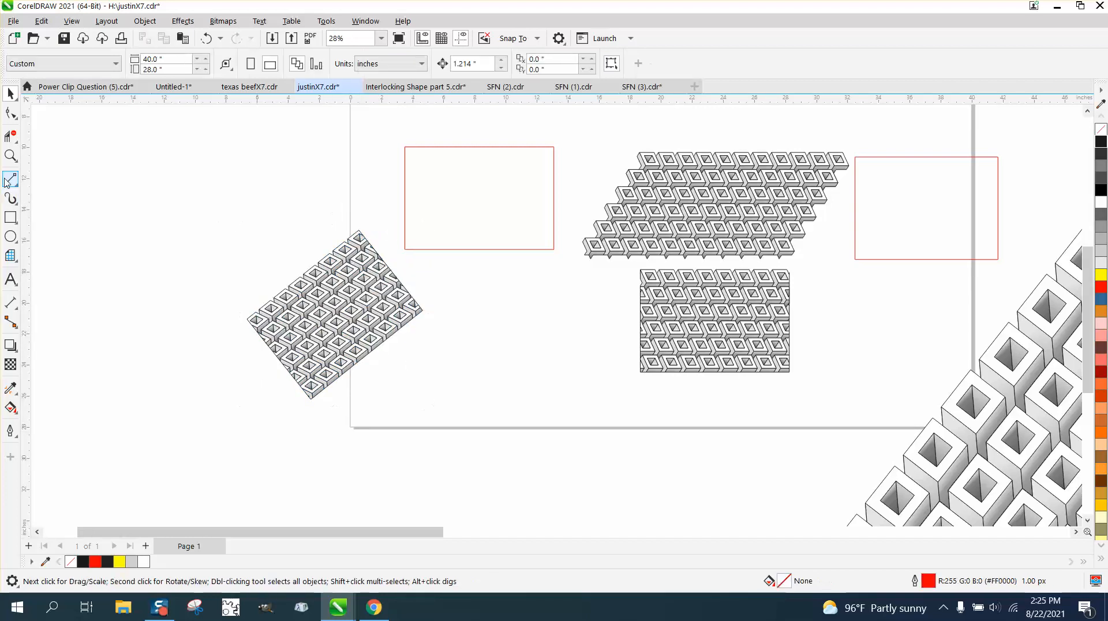
- Place a vertical guideline through the rotated piece, at the upper corner of one of its top-row shapes
click(10, 156)
drag(490, 377, 491, 377)
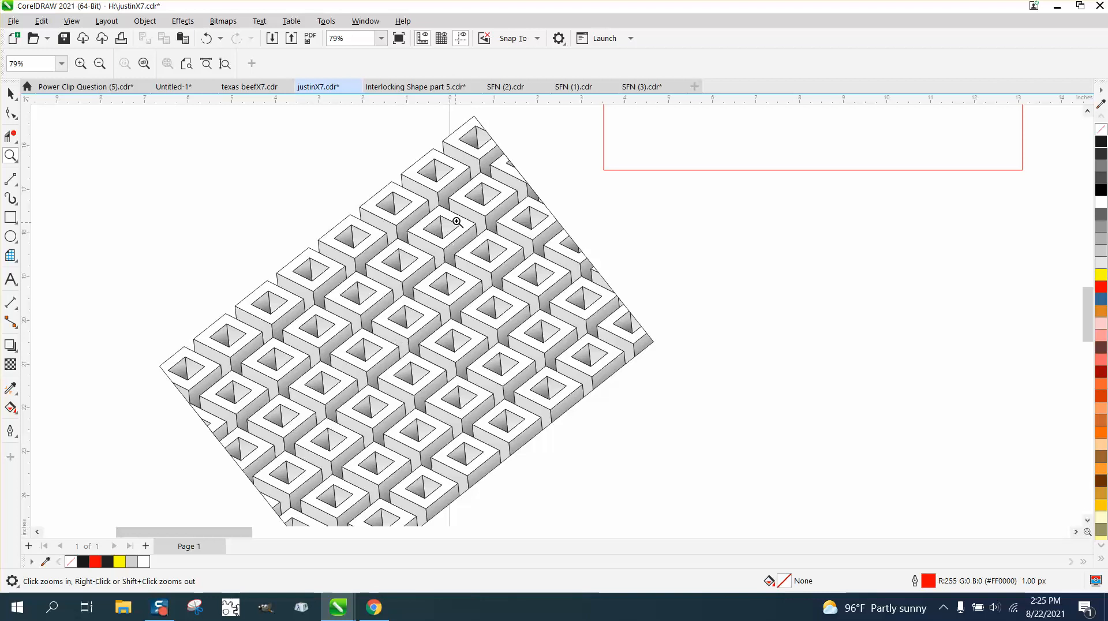
click(480, 183)
scroll(378, 245, down, 5)
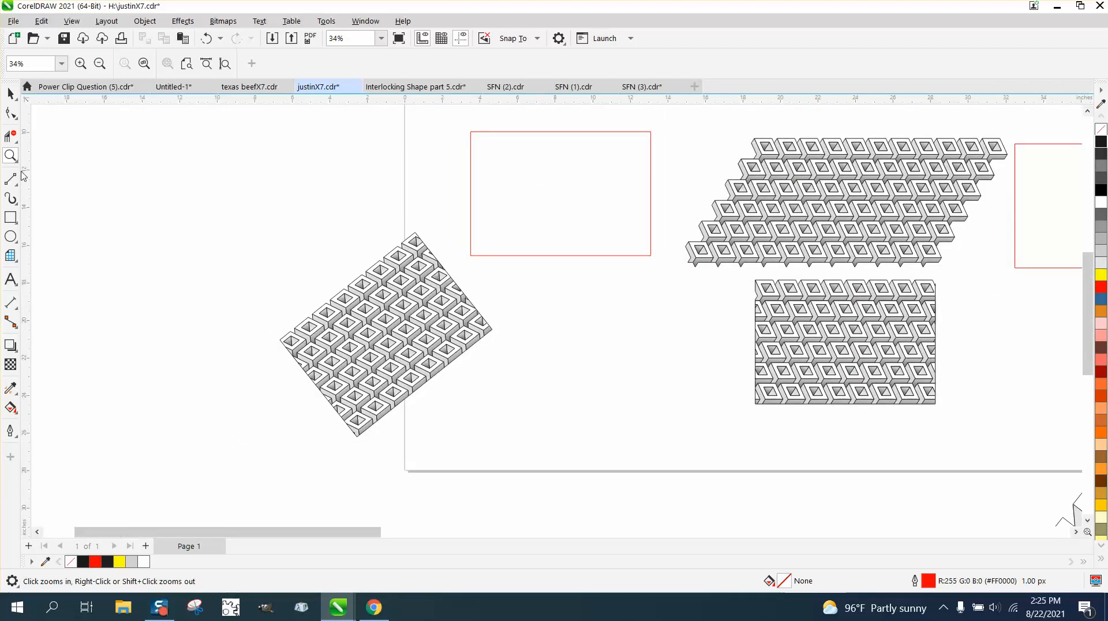
drag(27, 174, 380, 265)
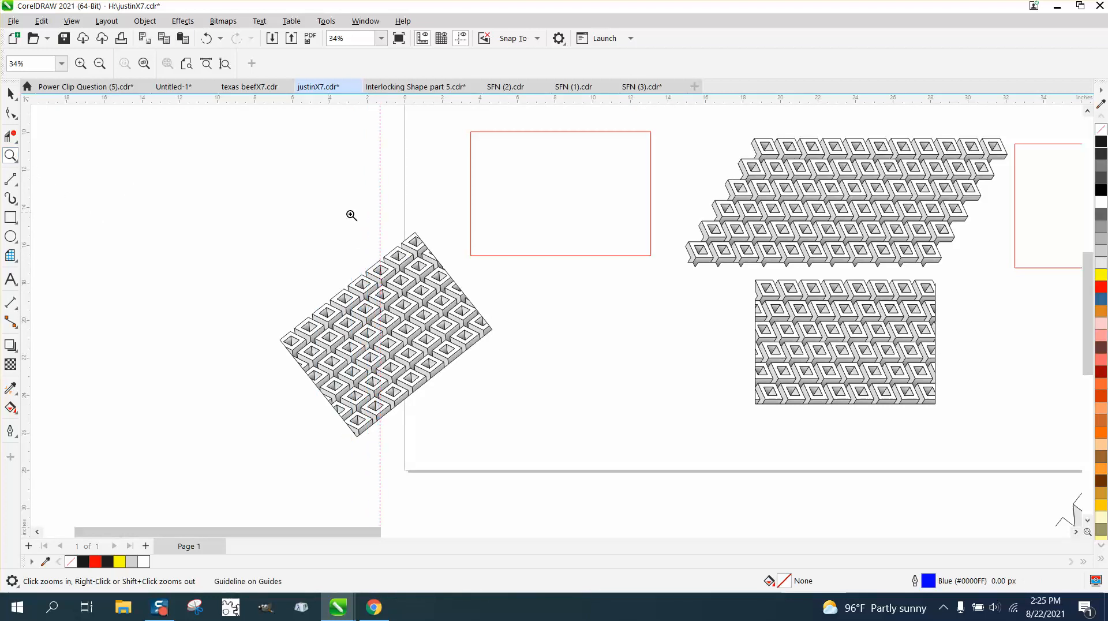
drag(551, 399, 550, 397)
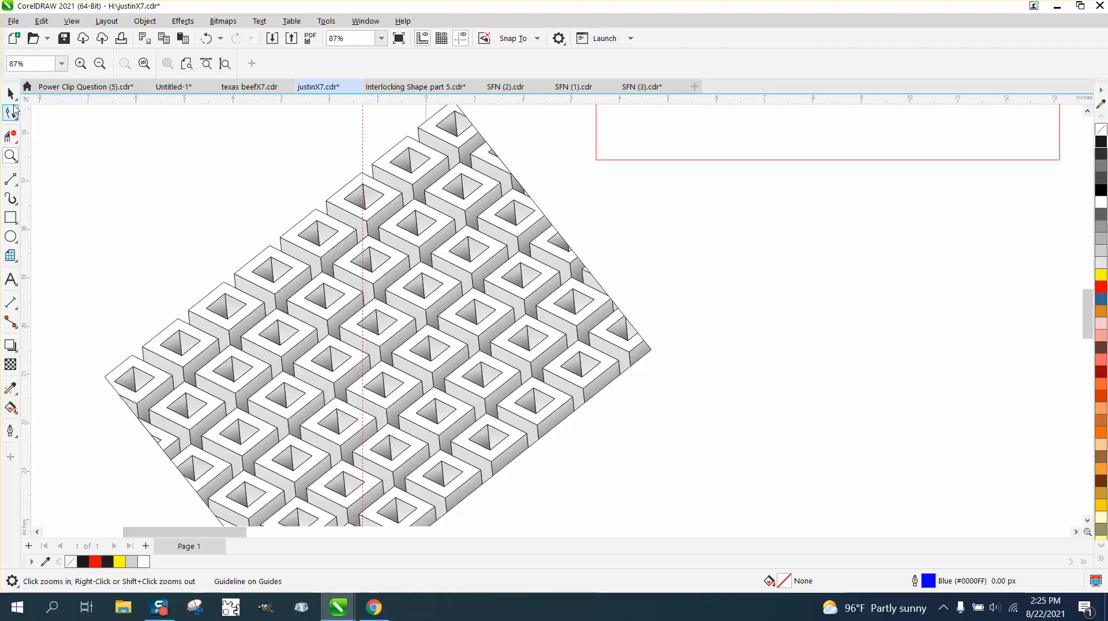
- Move the piece's rotation centre to the shape corner on the guideline and rotate the piece to about 33.4 degrees
key(space)
click(380, 202)
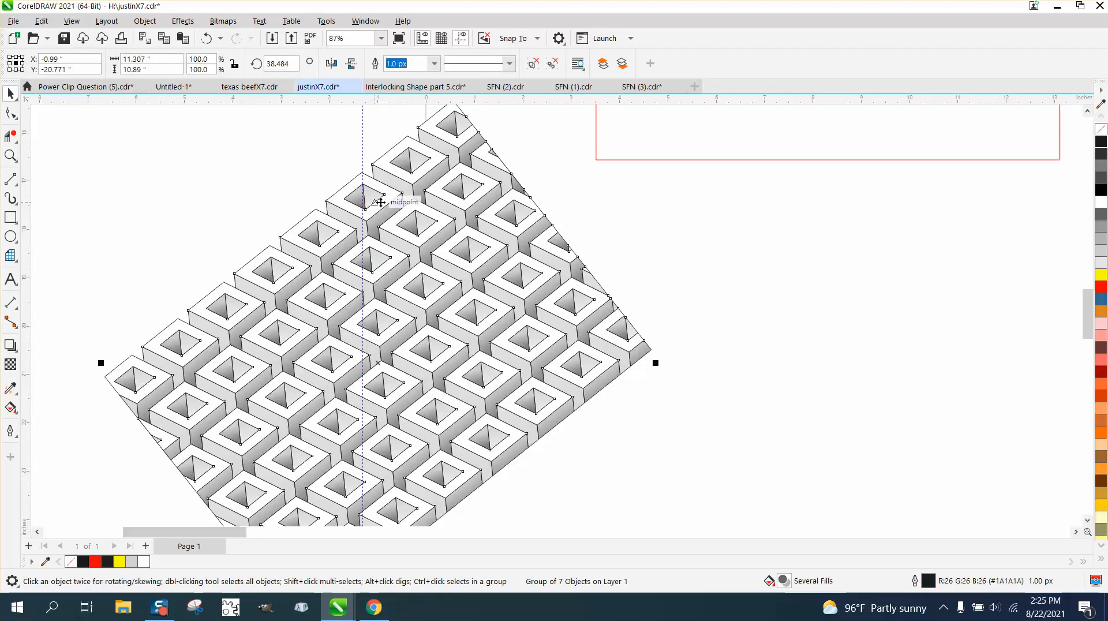
click(379, 363)
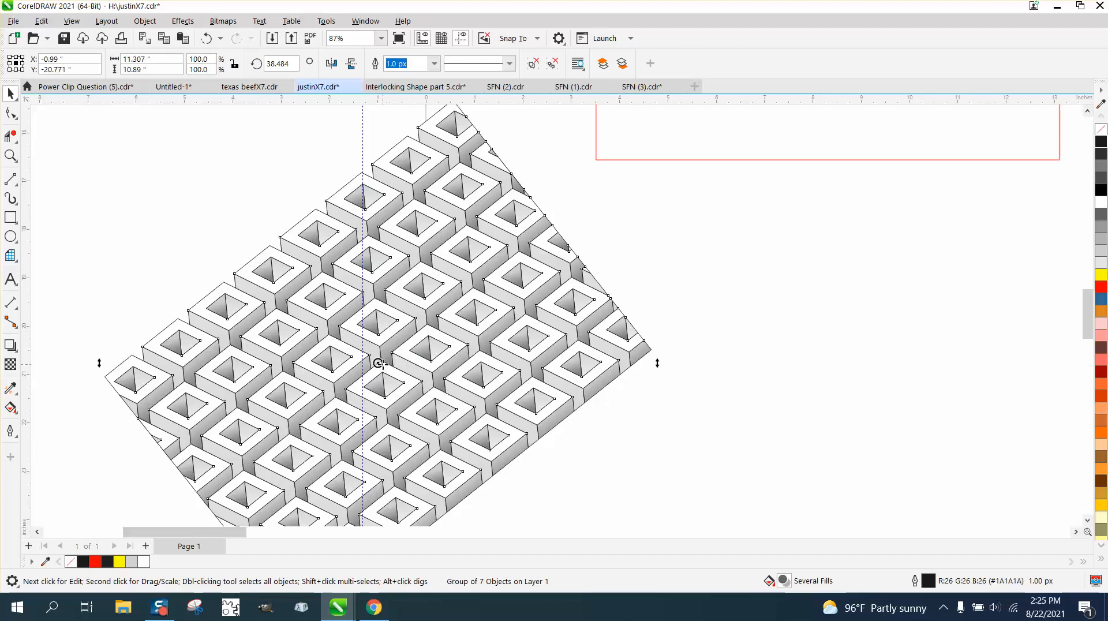
drag(378, 237, 362, 173)
scroll(504, 313, down, 1)
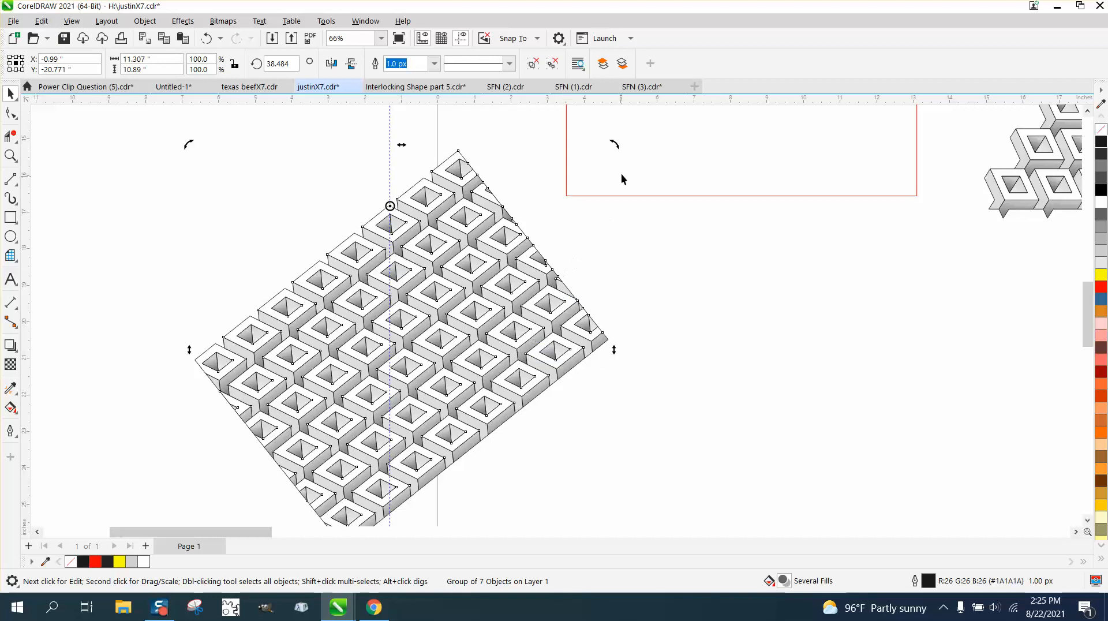
drag(617, 146, 622, 168)
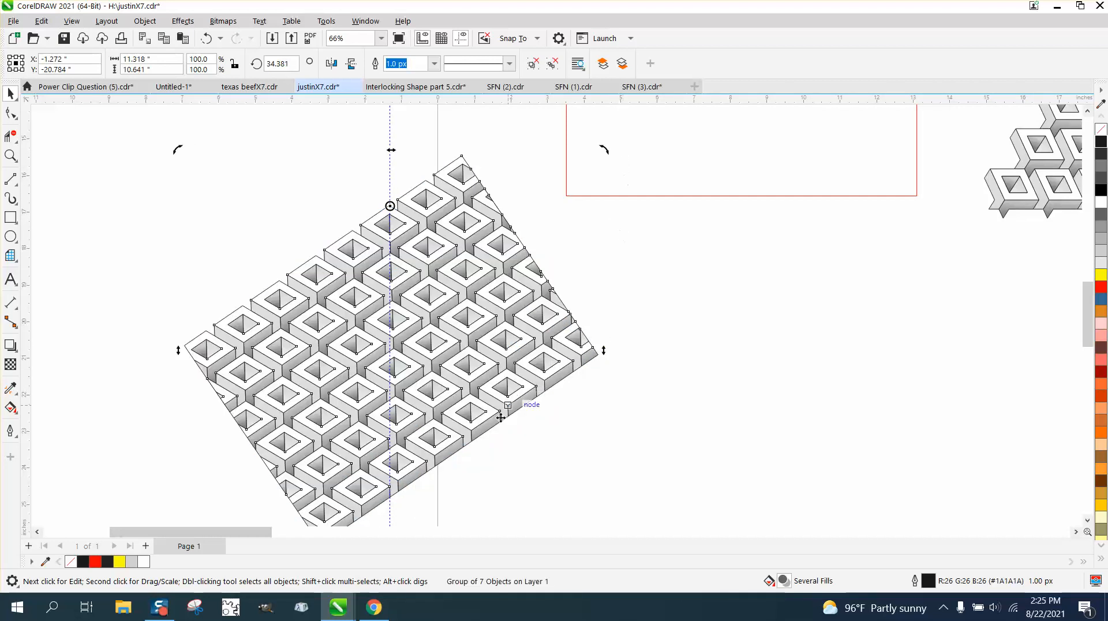
drag(396, 460, 398, 474)
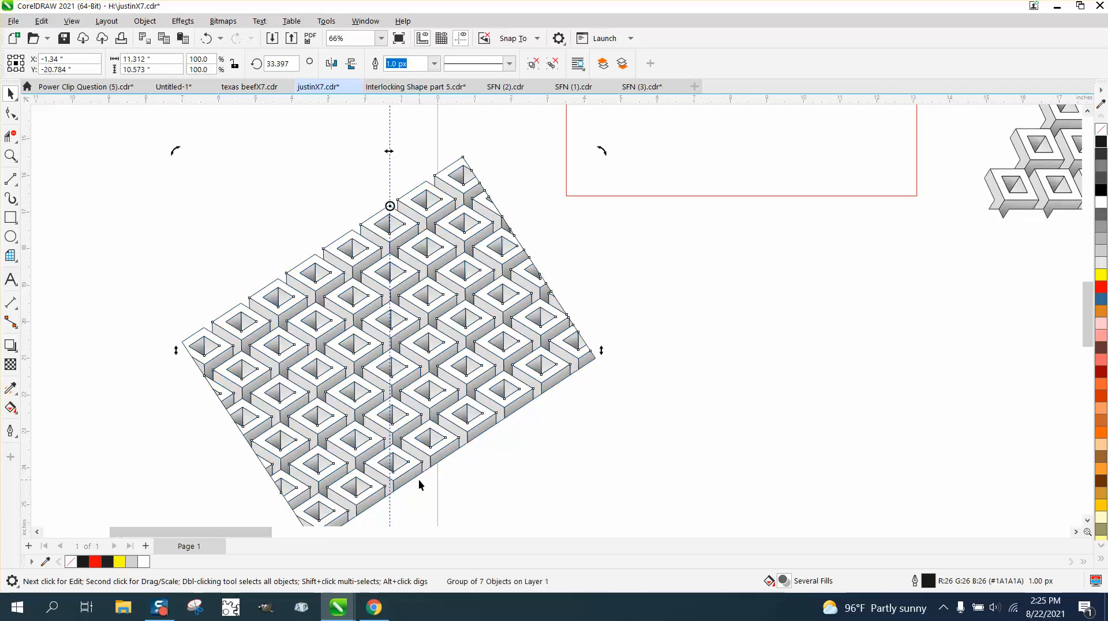
- Fine-tune the piece's rotation to about 32.7 degrees so its column of shape corners follows the guideline
click(10, 156)
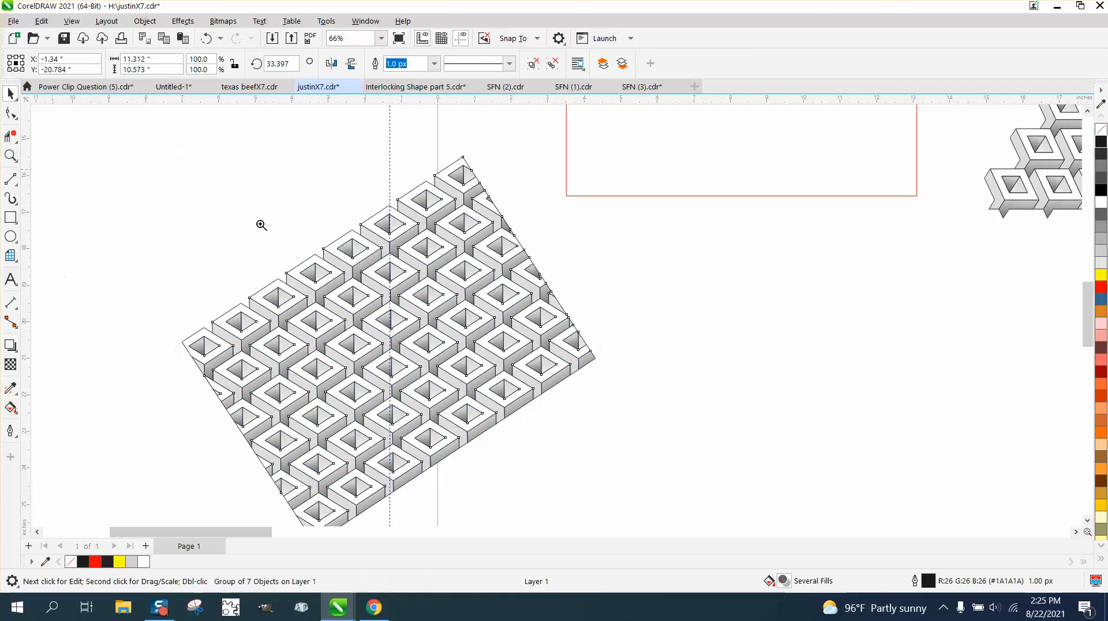
click(641, 494)
key(space)
click(469, 350)
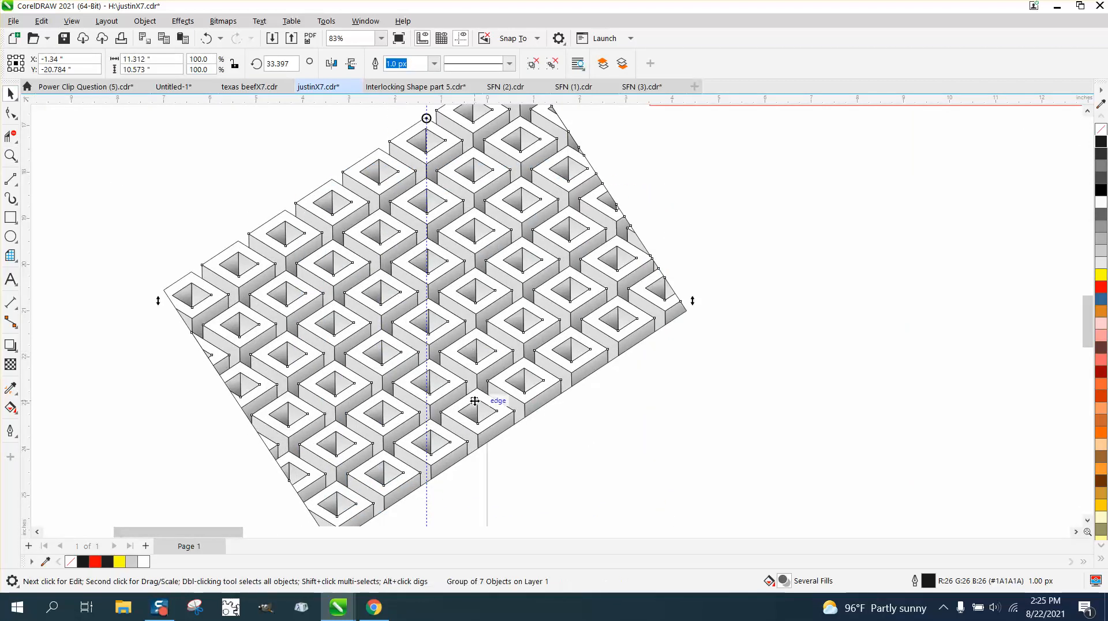
drag(437, 423, 428, 419)
scroll(487, 408, down, 1)
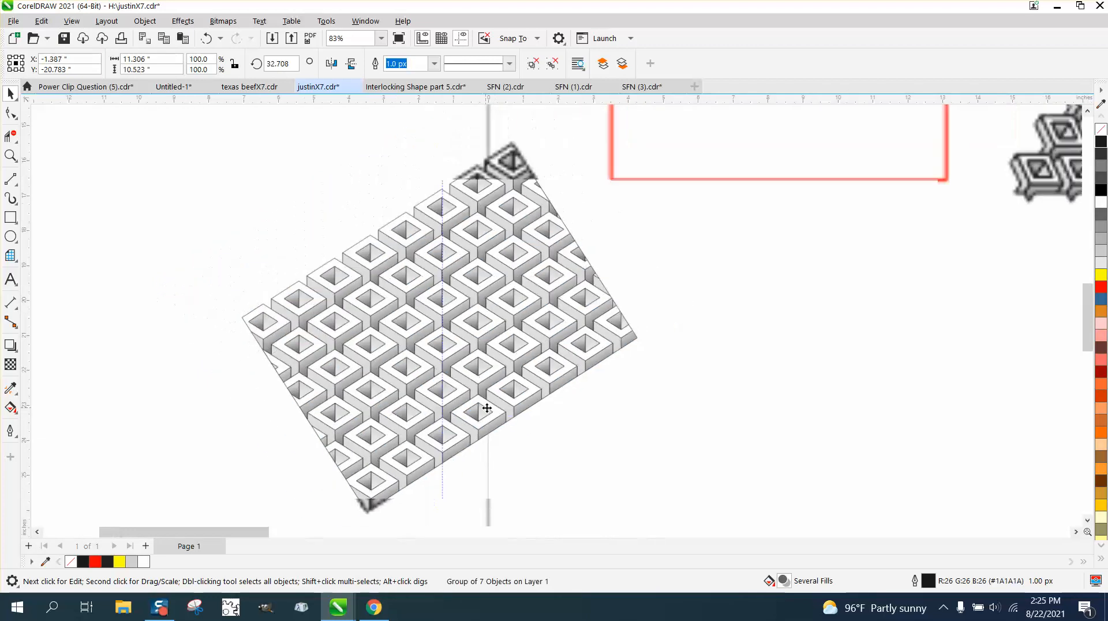
scroll(487, 408, down, 1)
click(703, 386)
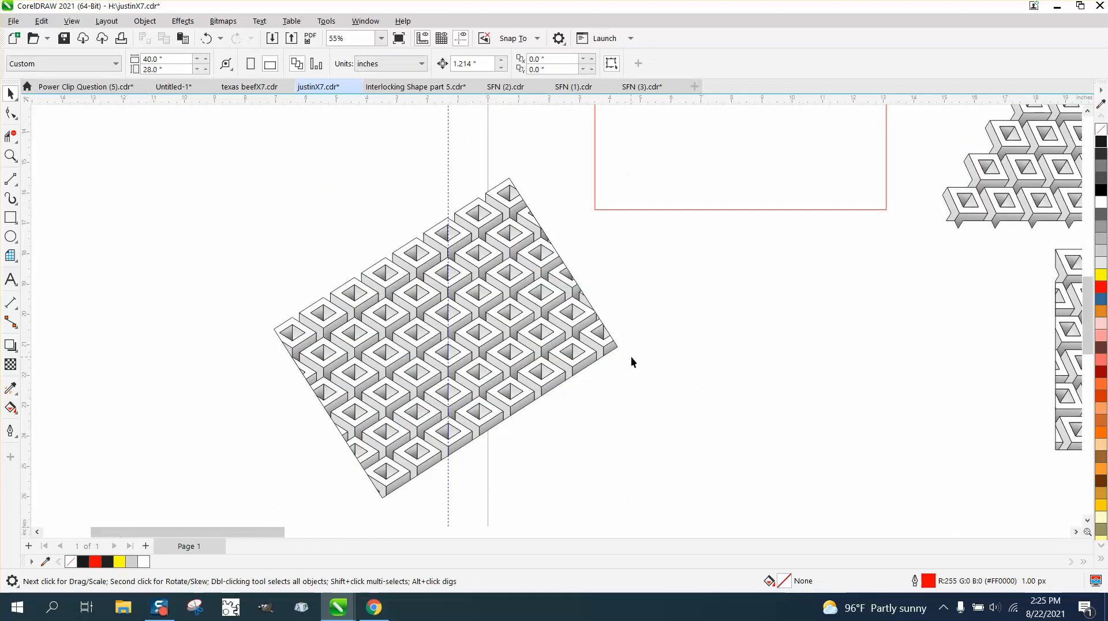
- Delete the vertical guideline and move the rotated piece farther left, clear of the page
click(449, 181)
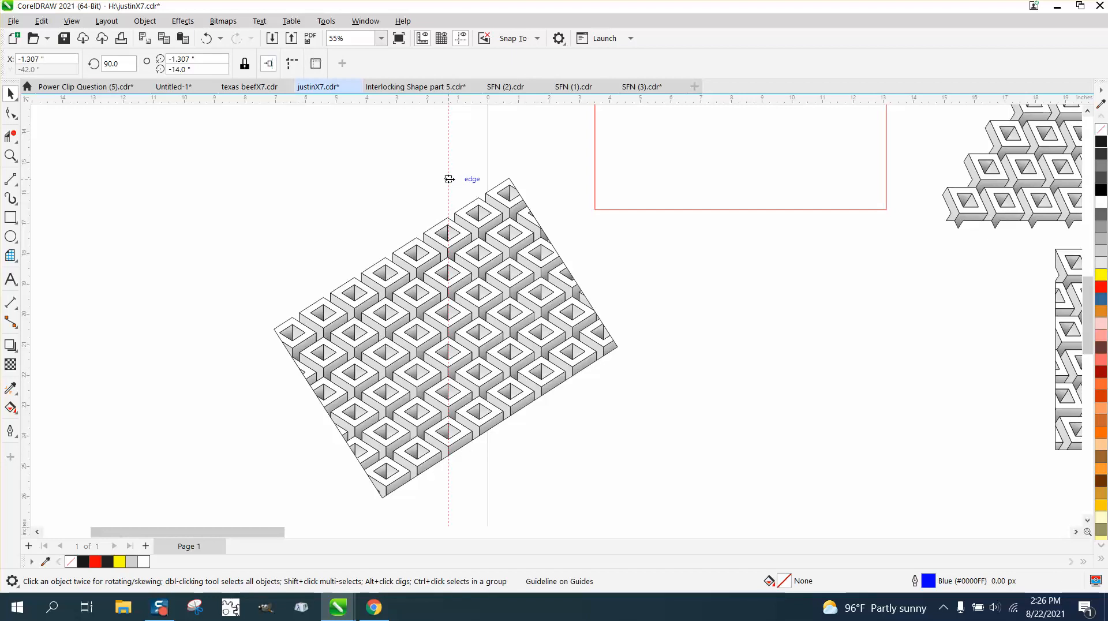
key(Delete)
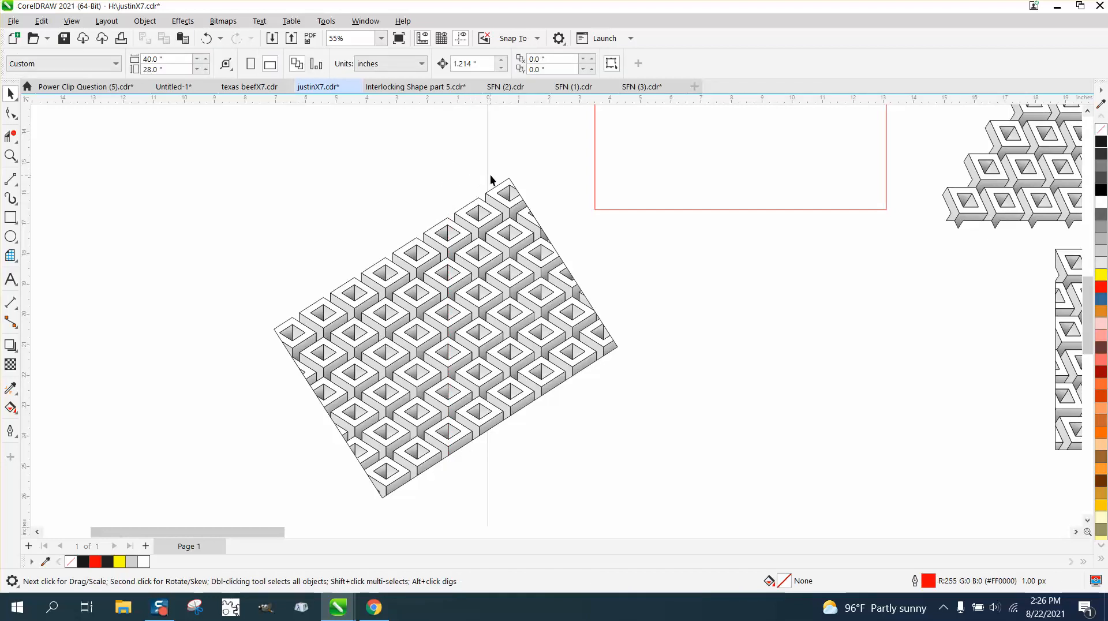
scroll(491, 181, down, 1)
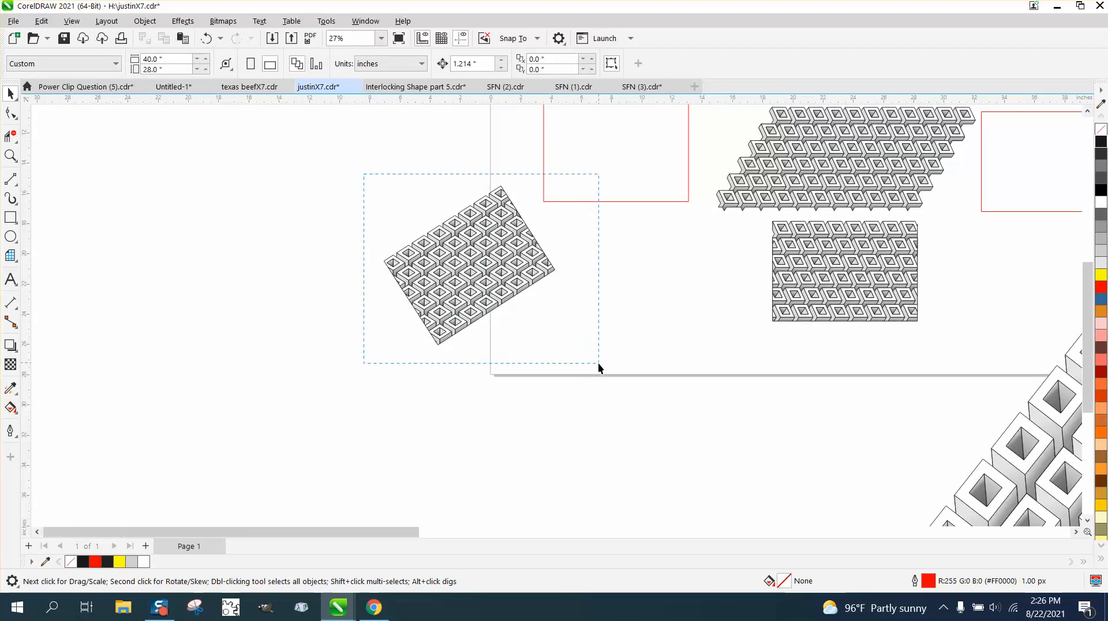
drag(597, 362, 598, 363)
drag(491, 267, 342, 271)
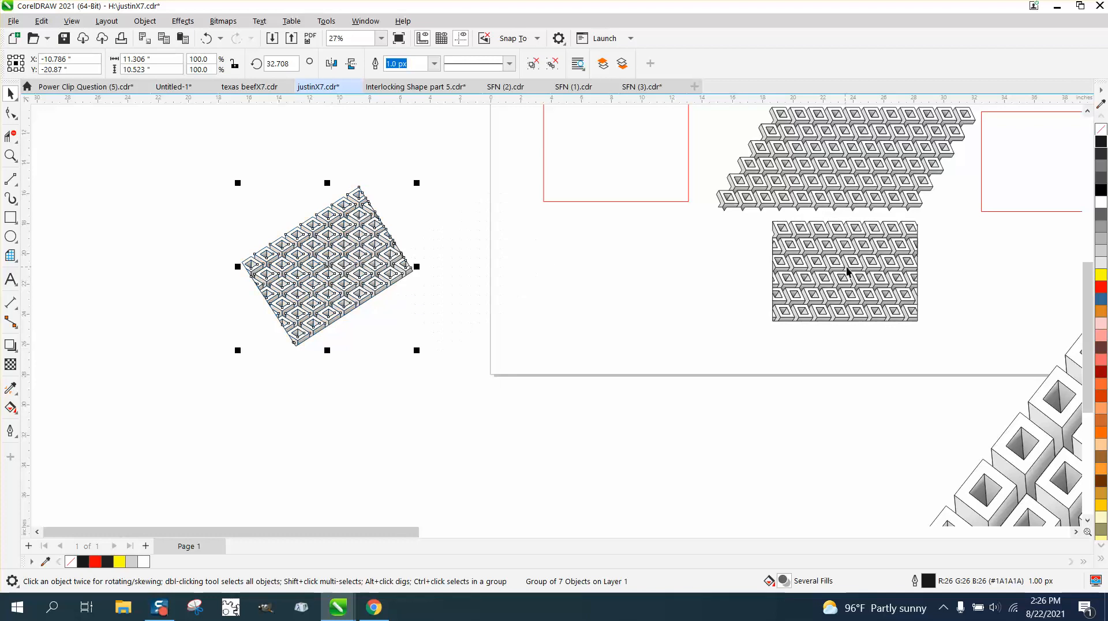
- Examine the larger block patterns beside the page and the red construction lines of the original shape
scroll(847, 272, down, 3)
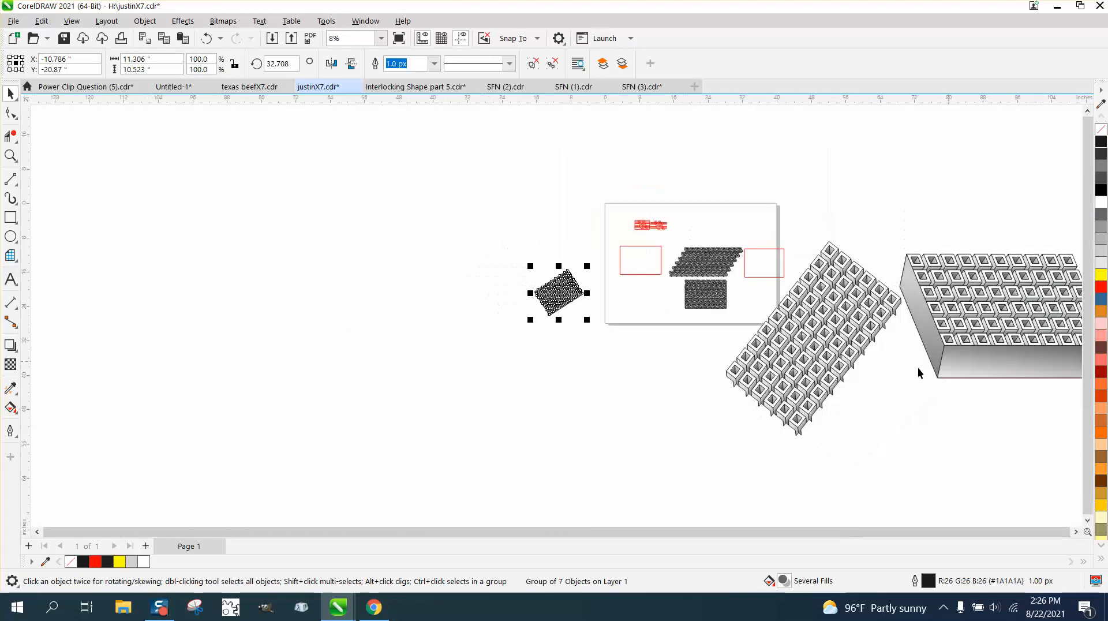
click(1077, 534)
click(10, 156)
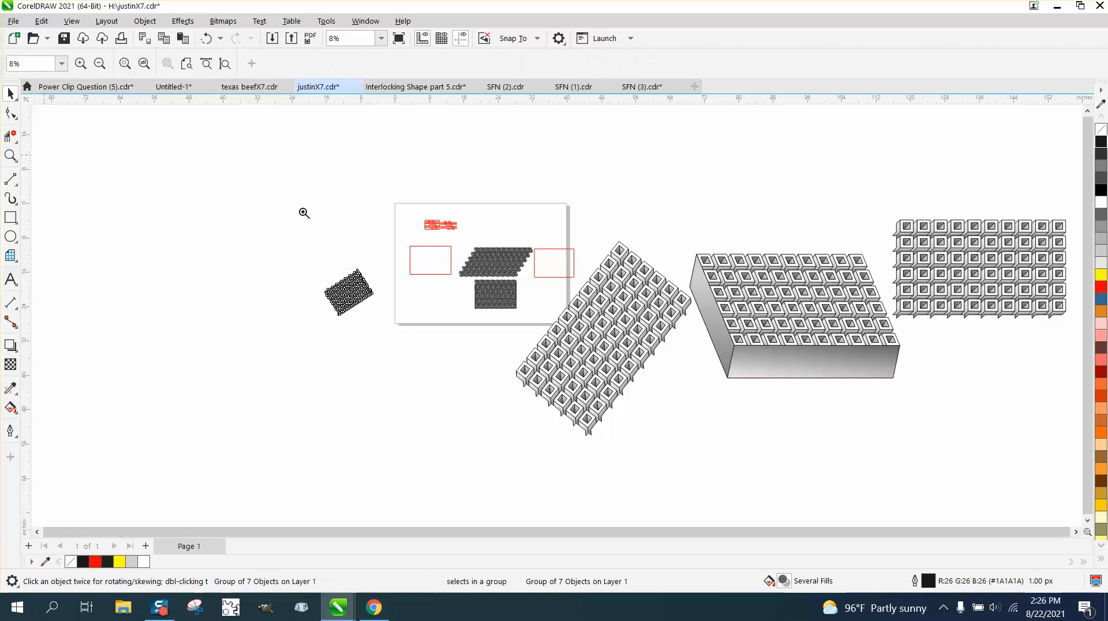
drag(737, 247, 963, 395)
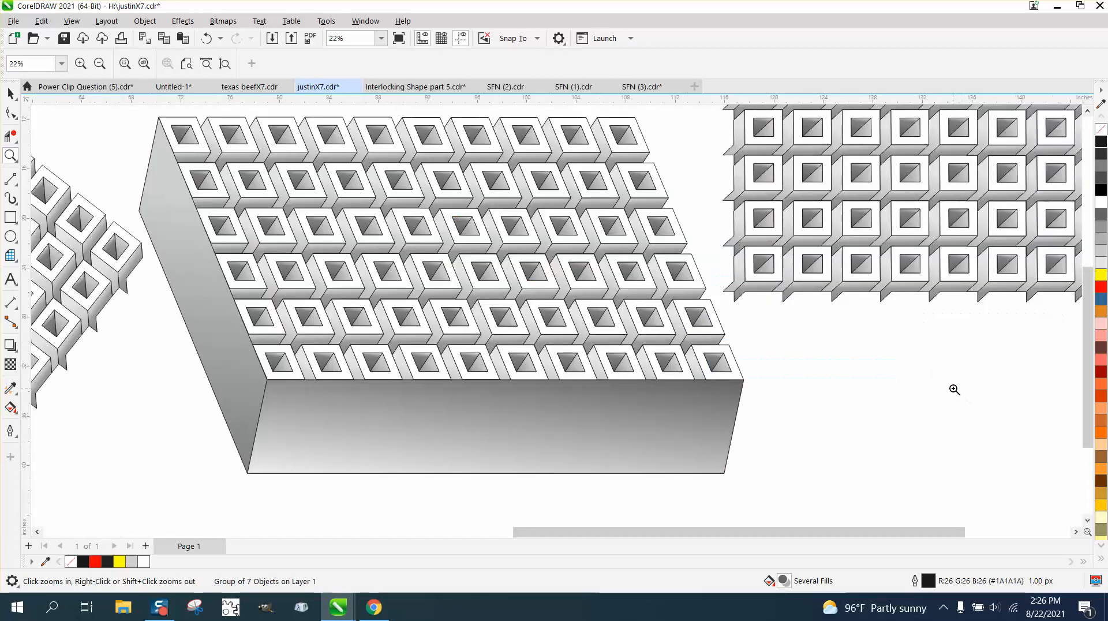
scroll(940, 382, down, 5)
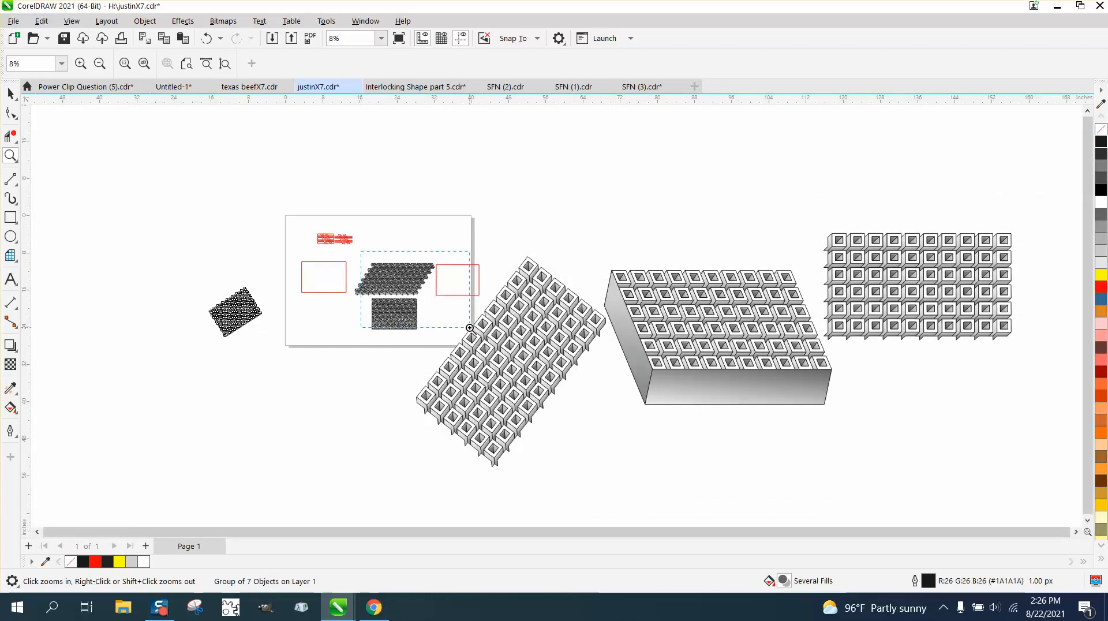
drag(458, 322, 472, 343)
scroll(480, 327, down, 2)
drag(289, 168, 428, 217)
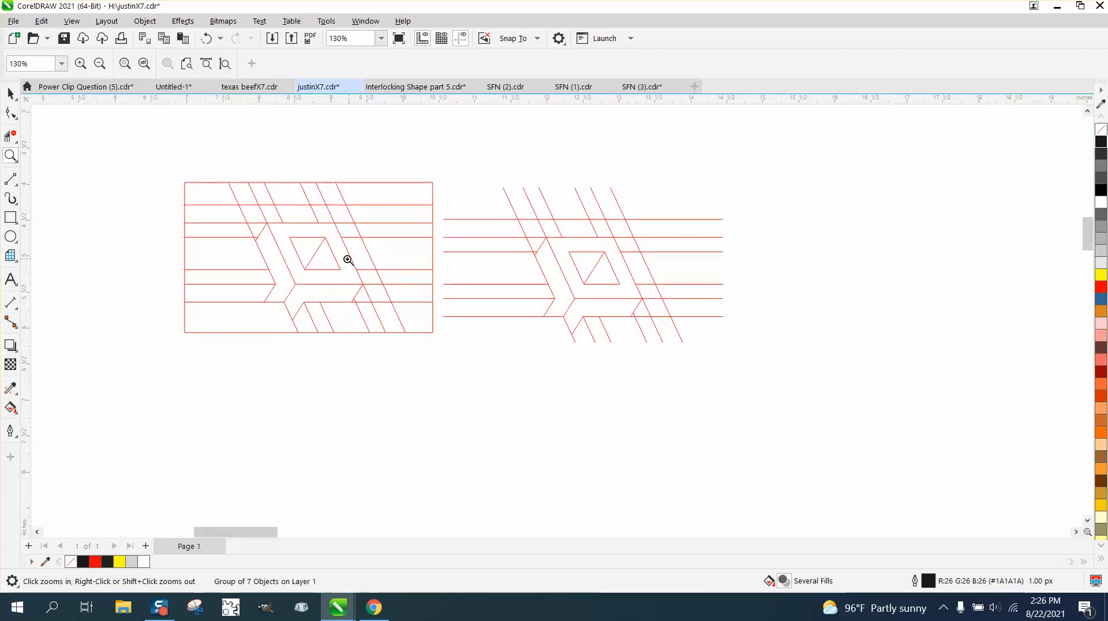